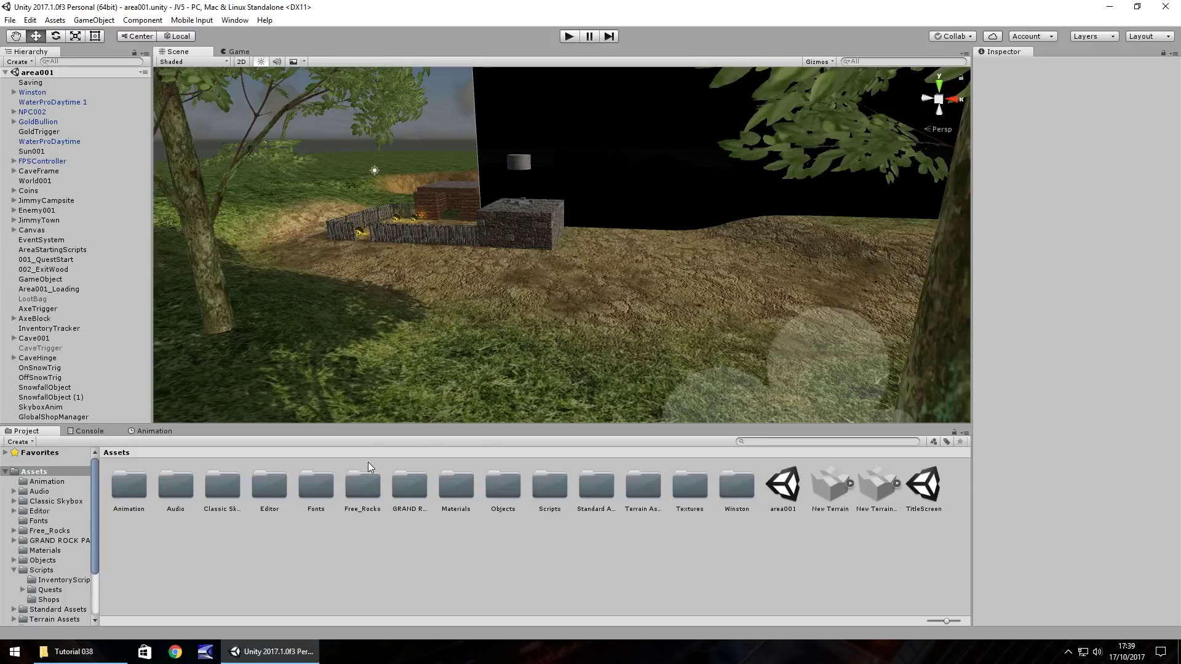
- Scroll the Project folder tree and open Assets > Textures
{"action": "scroll", "coordinate": [49, 583], "scroll_direction": "down", "scroll_amount": 3}
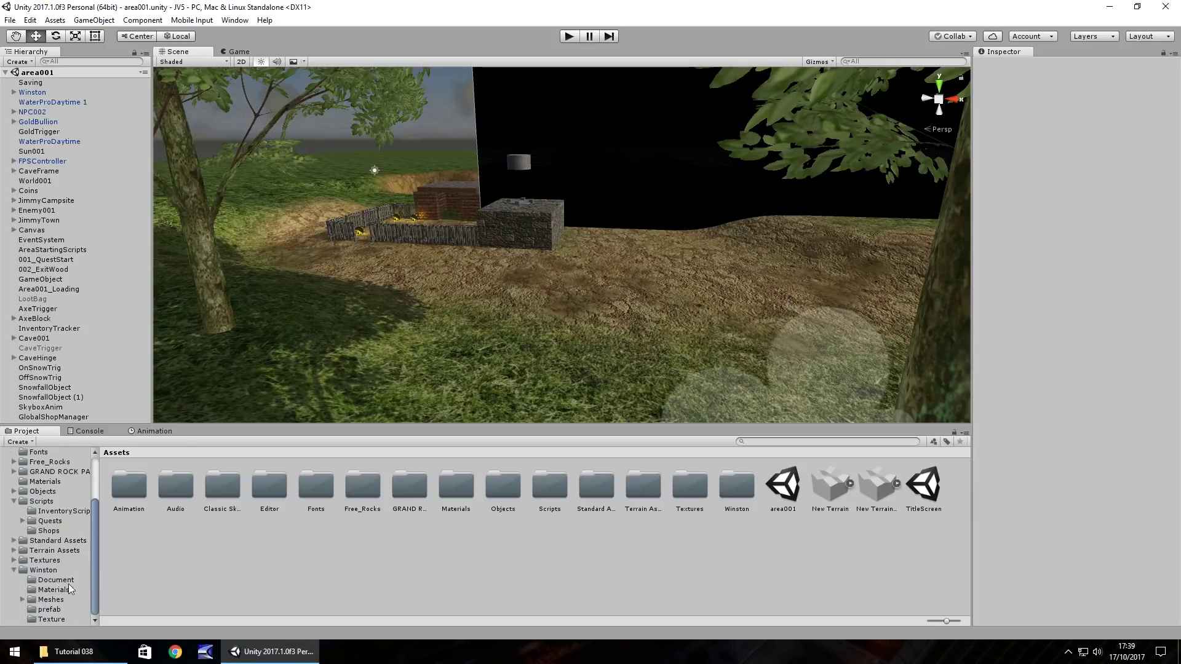
{"action": "left_click", "coordinate": [44, 559]}
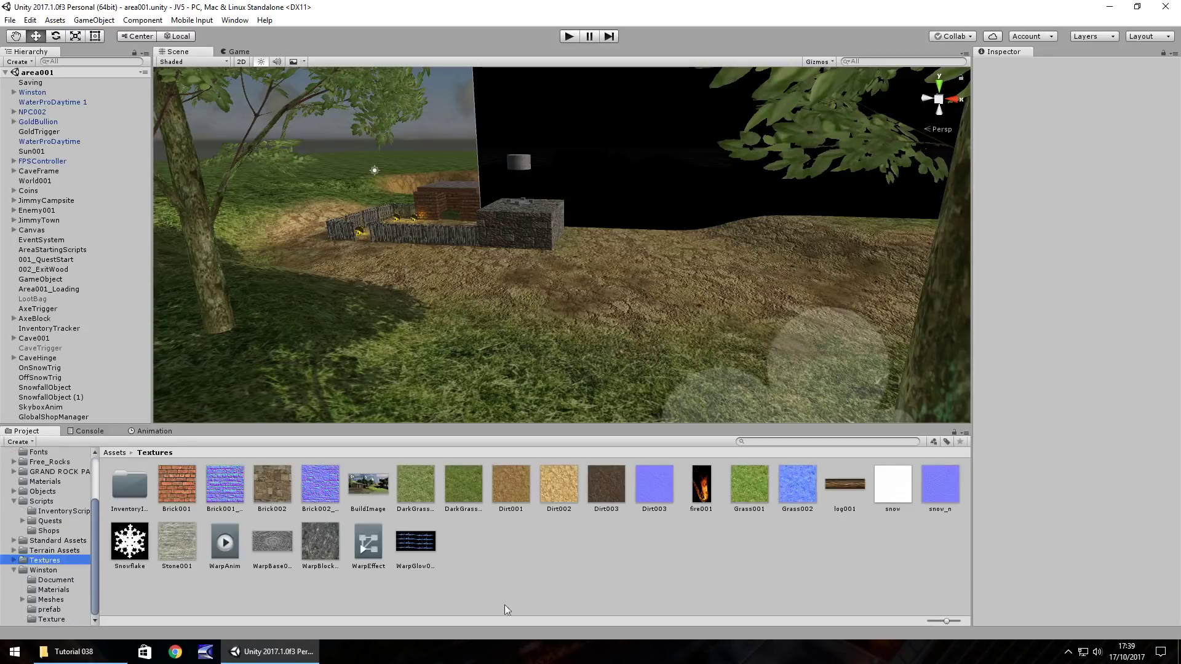
- Create a 256x256 Render Texture in the Textures folder named MiniMap
{"action": "right_click", "coordinate": [474, 558]}
{"action": "mouse_move", "coordinate": [546, 336]}
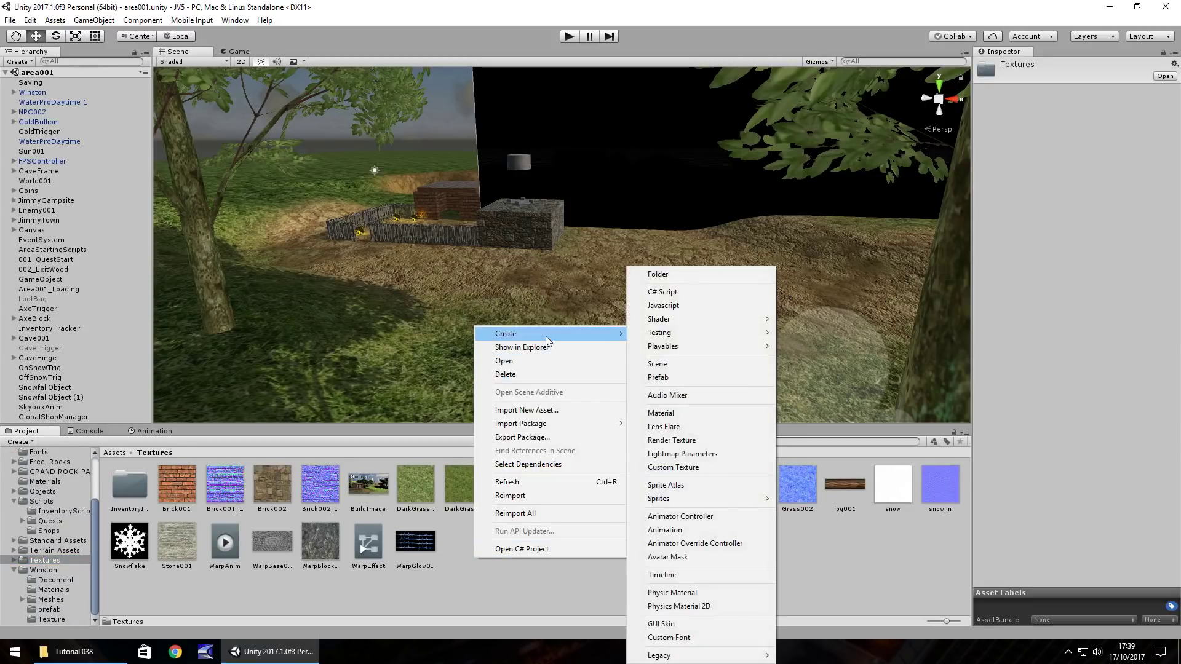
{"action": "left_click", "coordinate": [673, 439]}
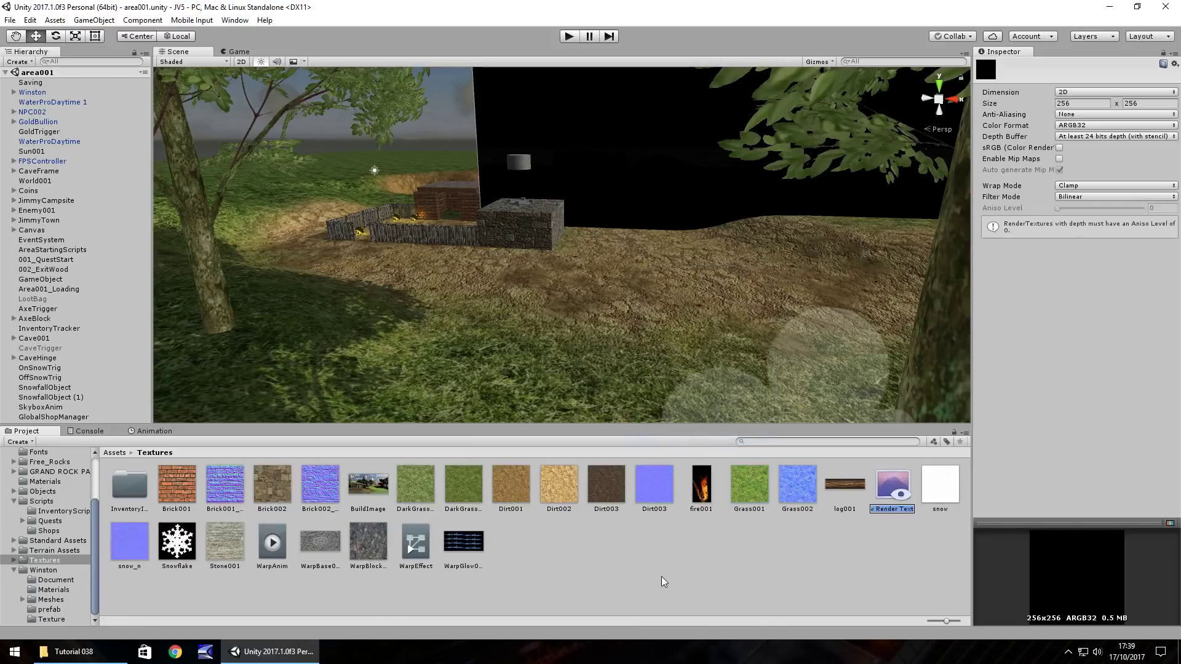
{"action": "type", "text": "MiniMap"}
{"action": "key", "text": "Return"}
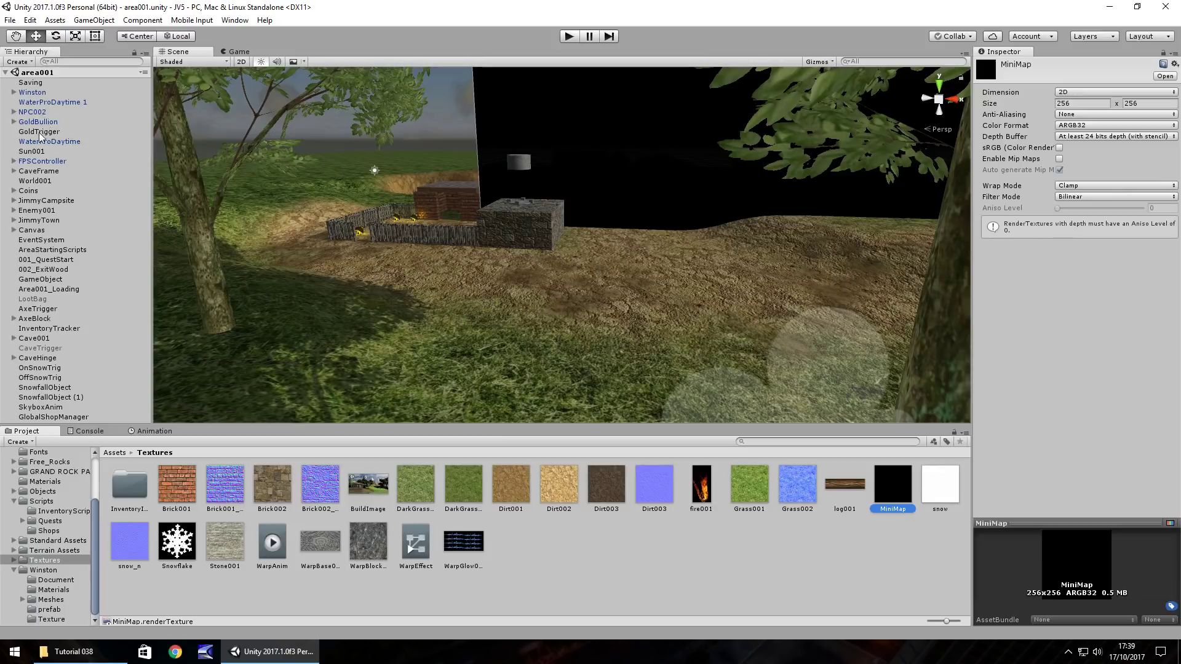
- Frame the FPSController and drag it onto the hill to Z -15.65, Y 5.52
{"action": "left_click", "coordinate": [41, 162]}
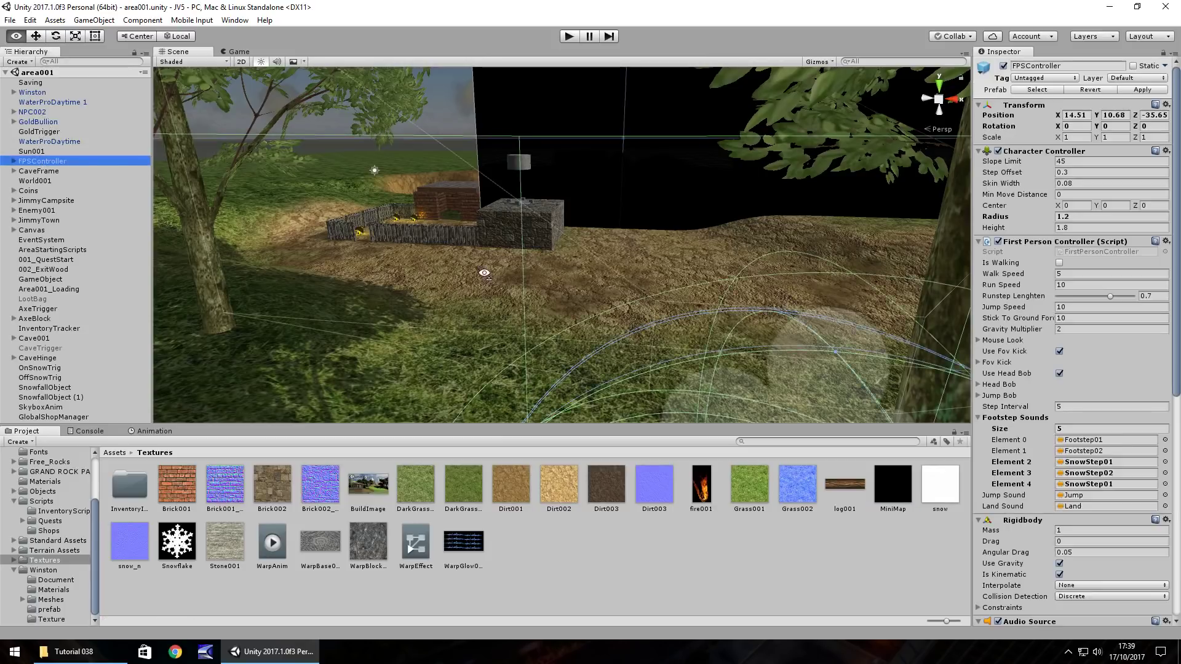
{"action": "key", "text": "f"}
{"action": "middle_click_drag", "start_coordinate": [592, 269], "coordinate": [829, 150]}
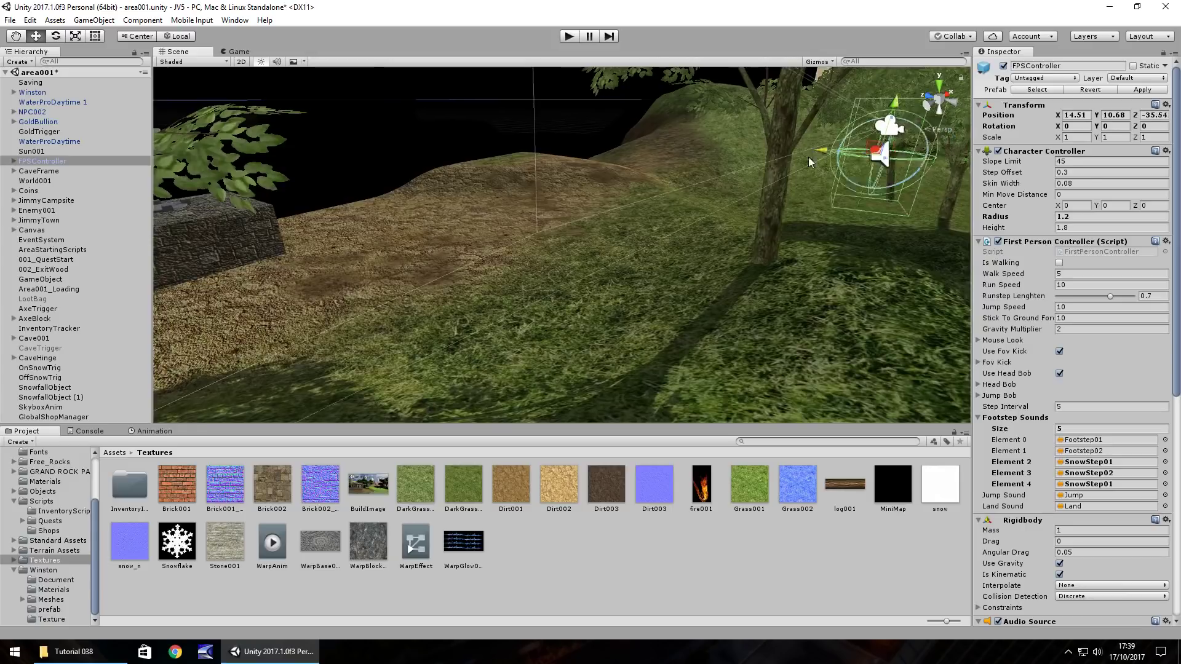
{"action": "left_click_drag", "start_coordinate": [808, 157], "coordinate": [240, 163]}
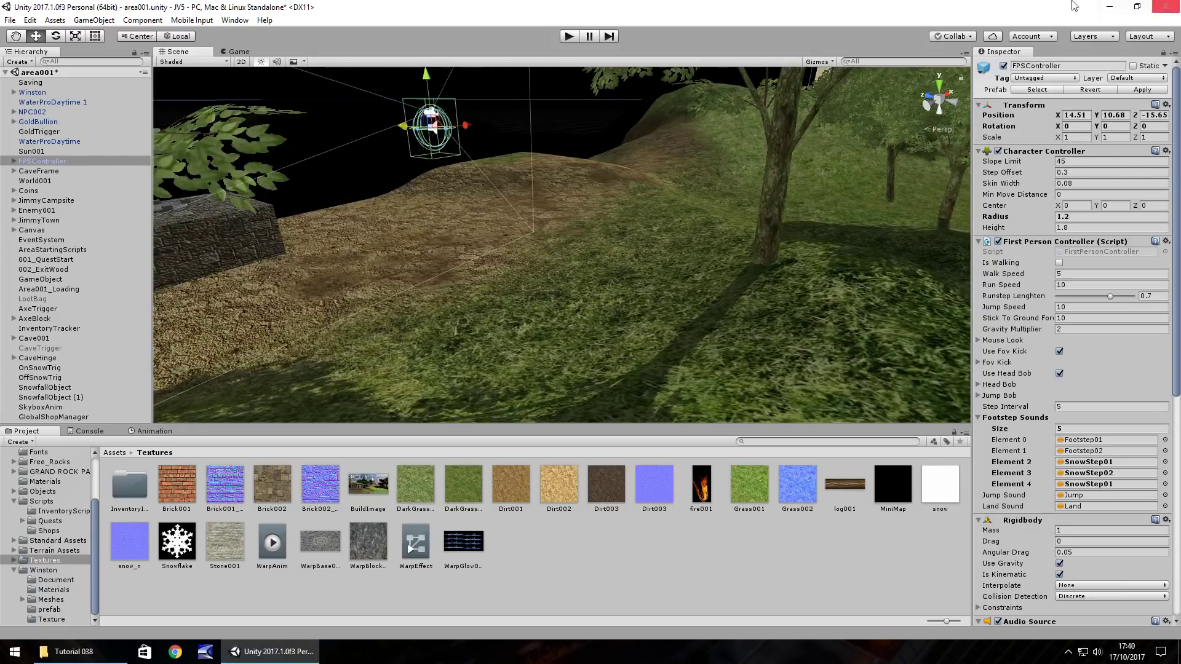
{"action": "left_click_drag", "start_coordinate": [428, 77], "coordinate": [423, 179]}
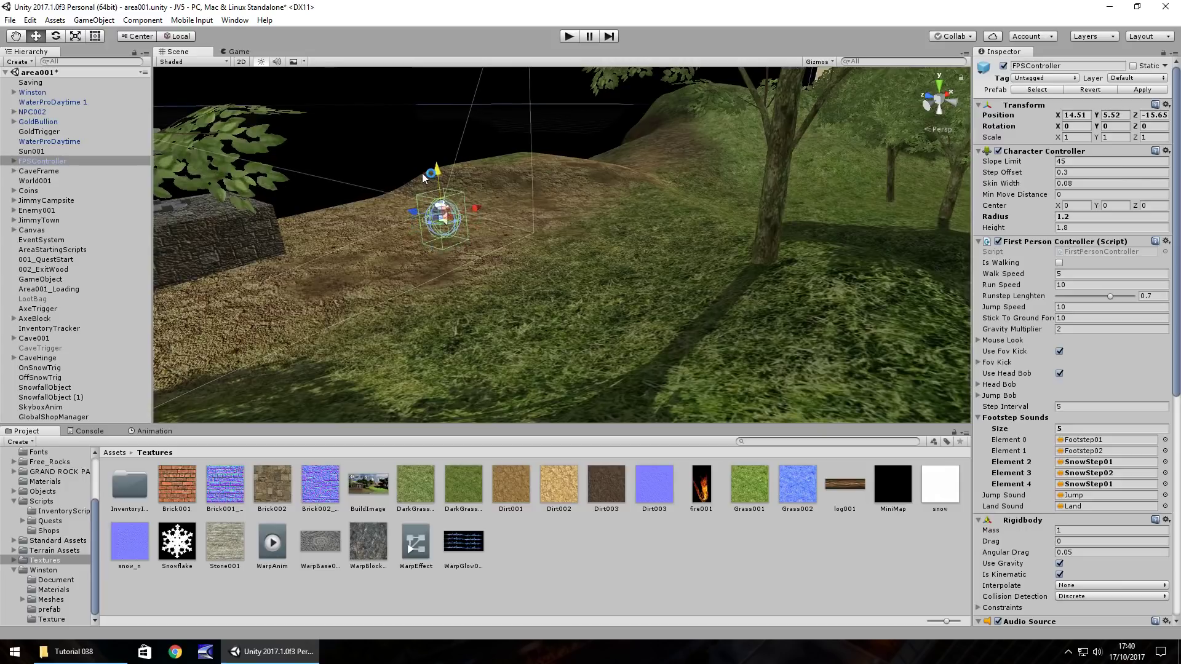
- Add a Camera as a child of FPSController and raise it above the player
{"action": "right_click", "coordinate": [48, 165]}
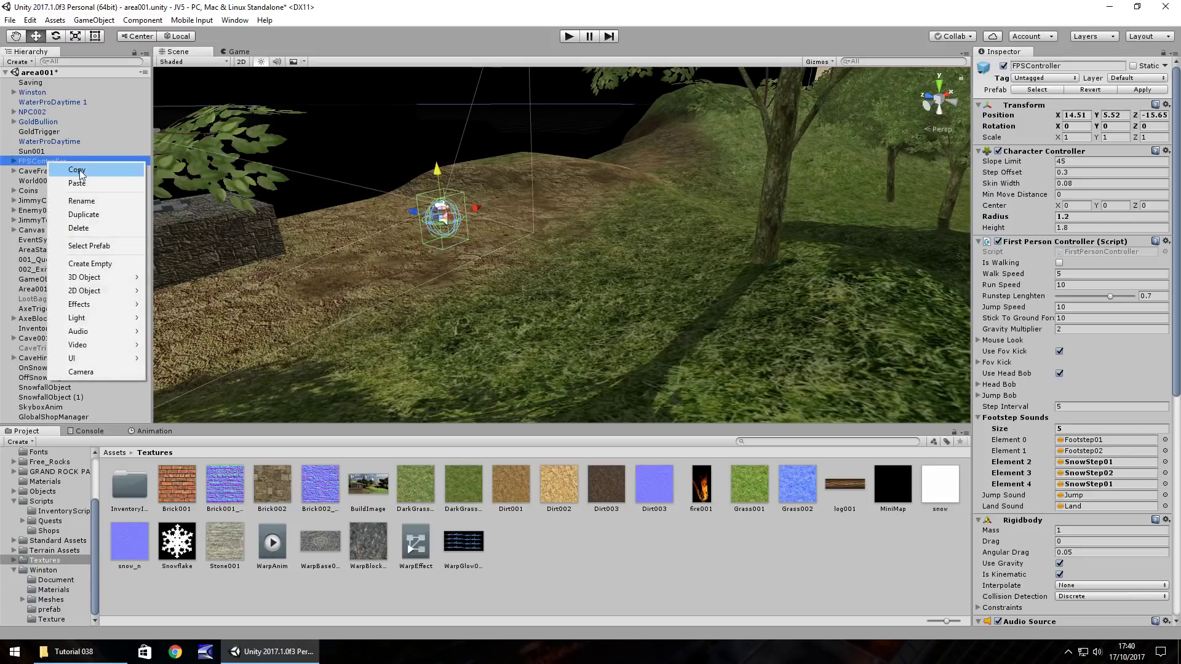
{"action": "left_click", "coordinate": [88, 372]}
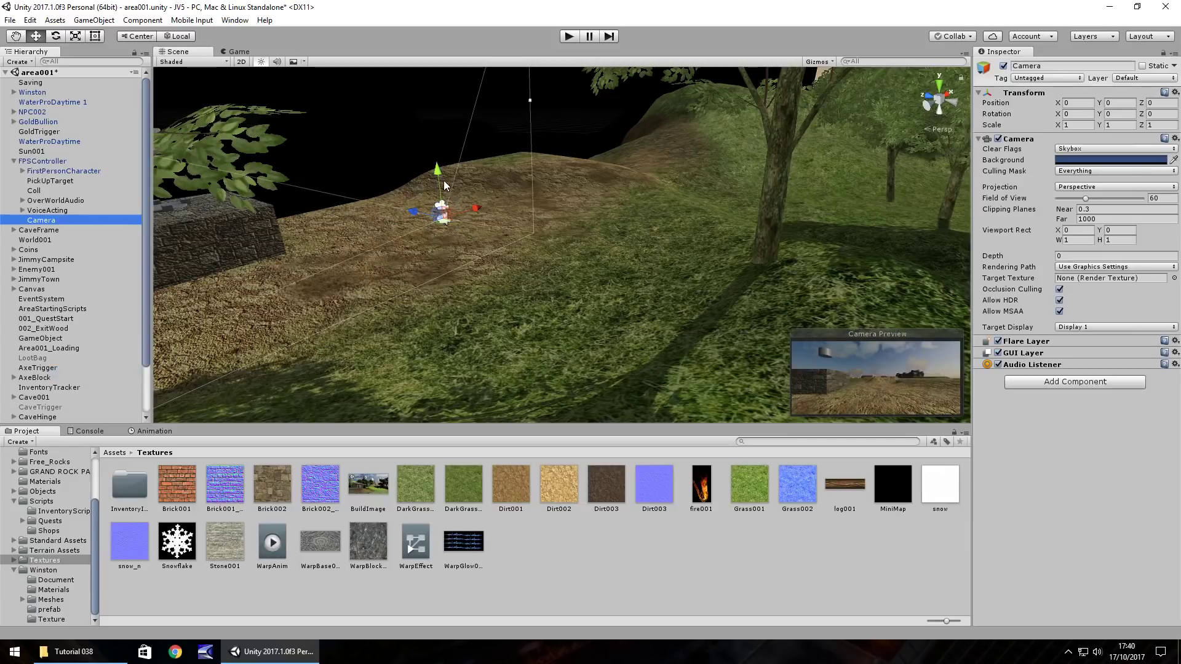
{"action": "left_click_drag", "start_coordinate": [440, 177], "coordinate": [461, 3]}
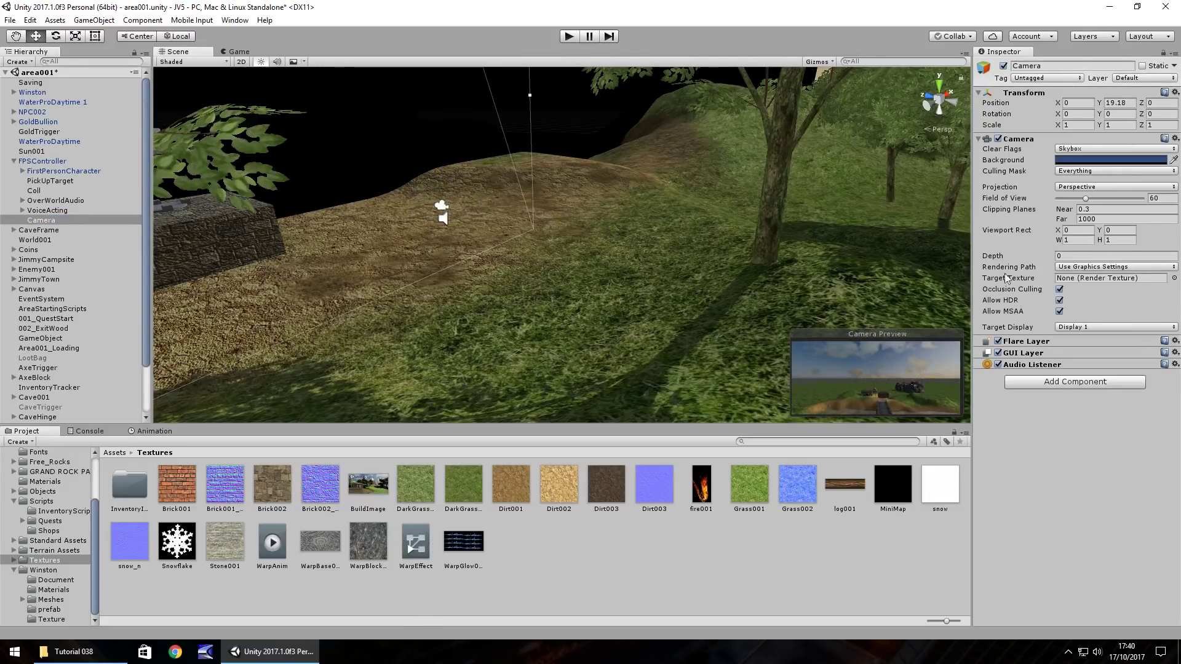
- Set the camera's X rotation to 90 and lift it higher to Y 22.36
{"action": "left_click", "coordinate": [1070, 115]}
{"action": "type", "text": "28.52"}
{"action": "double_click", "coordinate": [1075, 115]}
{"action": "type", "text": "90"}
{"action": "right_click_drag", "start_coordinate": [516, 183], "coordinate": [562, 118]}
{"action": "left_click_drag", "start_coordinate": [562, 118], "coordinate": [563, 69]}
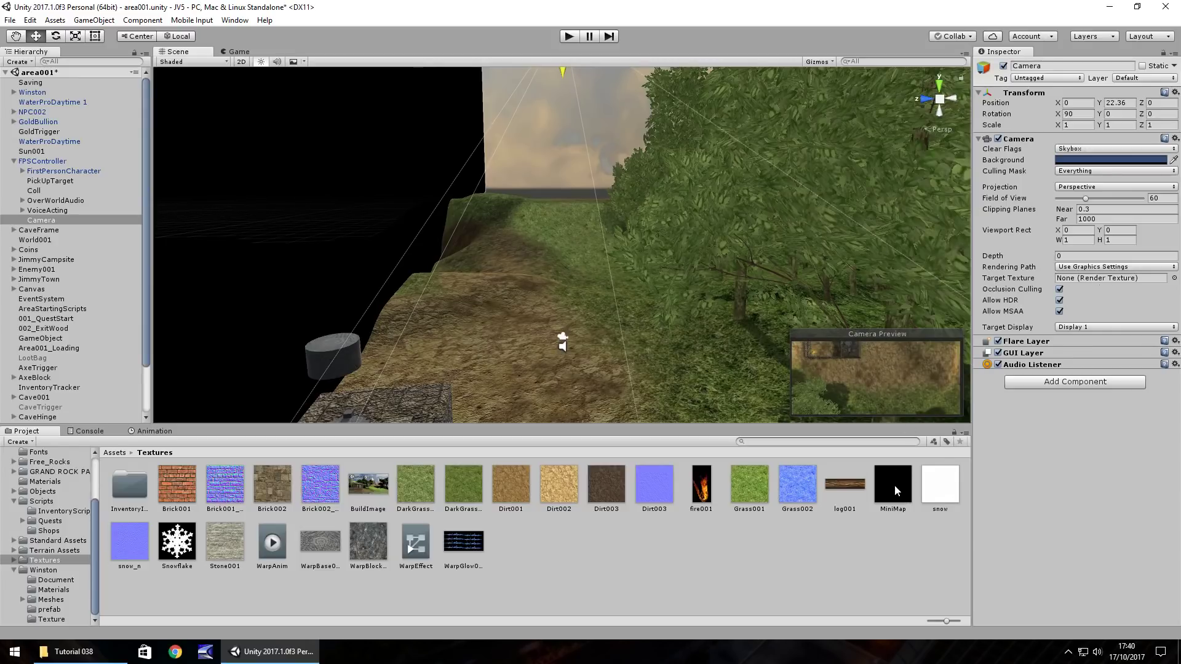
- Drag the MiniMap render texture into the camera's Target Texture slot
{"action": "left_click_drag", "start_coordinate": [893, 486], "coordinate": [1123, 283]}
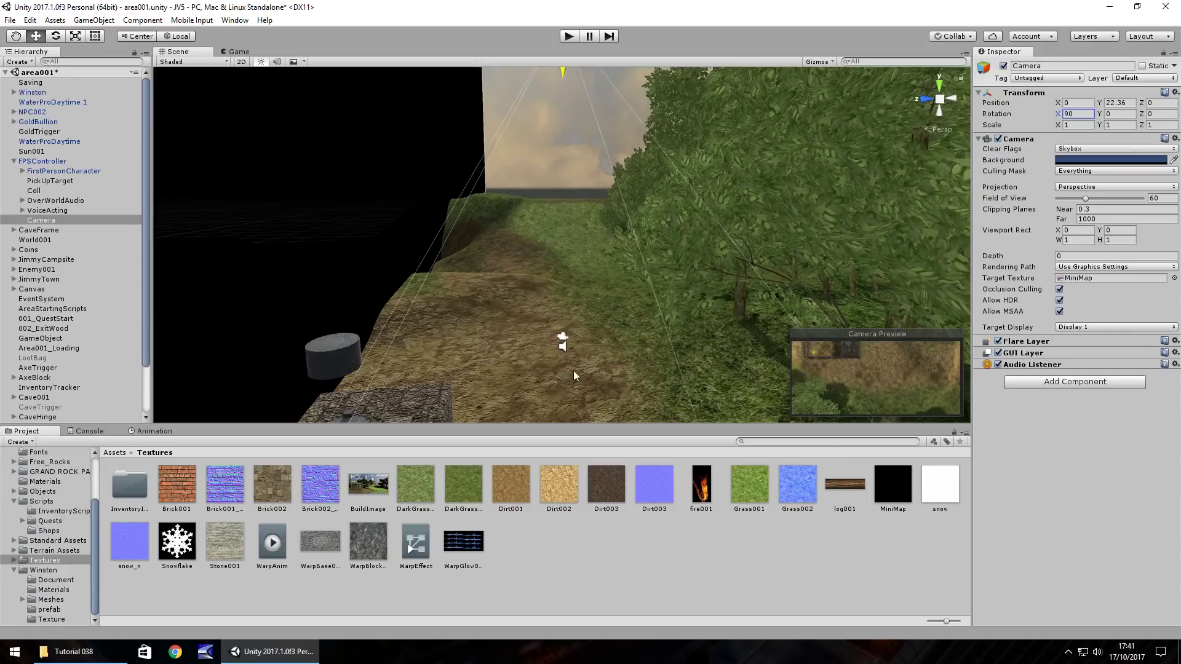
- Add a Raw Image to the Canvas, anchored bottom-right with Pos X and Y set to 0
{"action": "left_click", "coordinate": [99, 20]}
{"action": "mouse_move", "coordinate": [109, 144]}
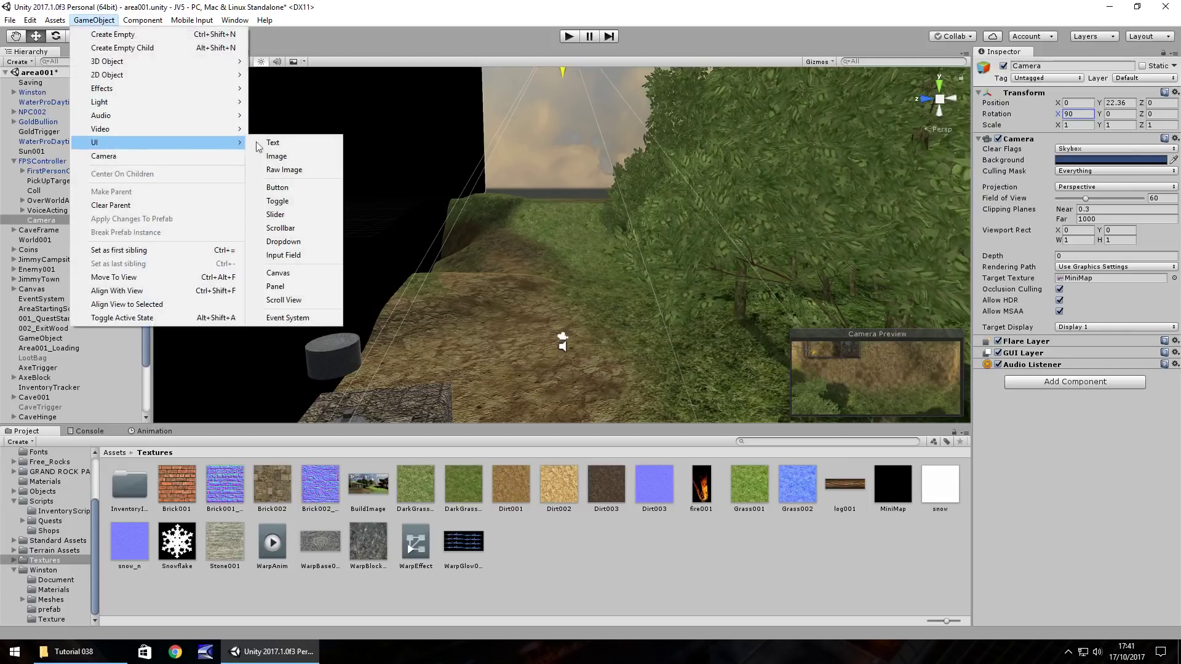
{"action": "left_click", "coordinate": [289, 170]}
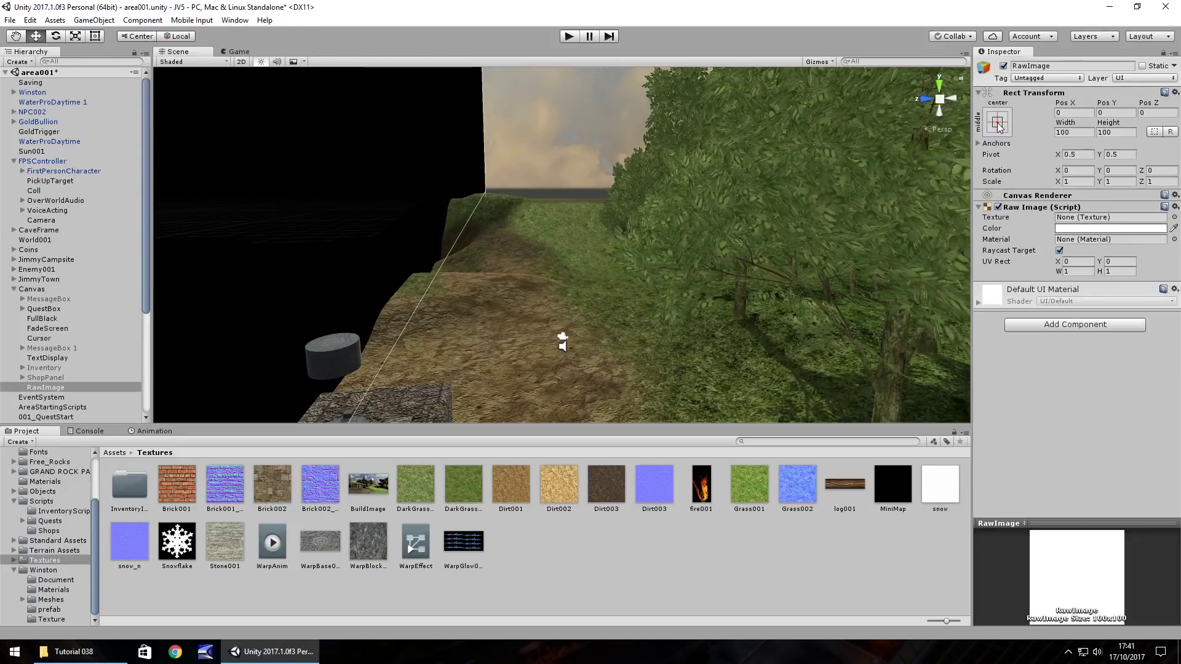
{"action": "left_click", "coordinate": [997, 126]}
{"action": "left_click", "coordinate": [1092, 273]}
{"action": "left_click", "coordinate": [1074, 113]}
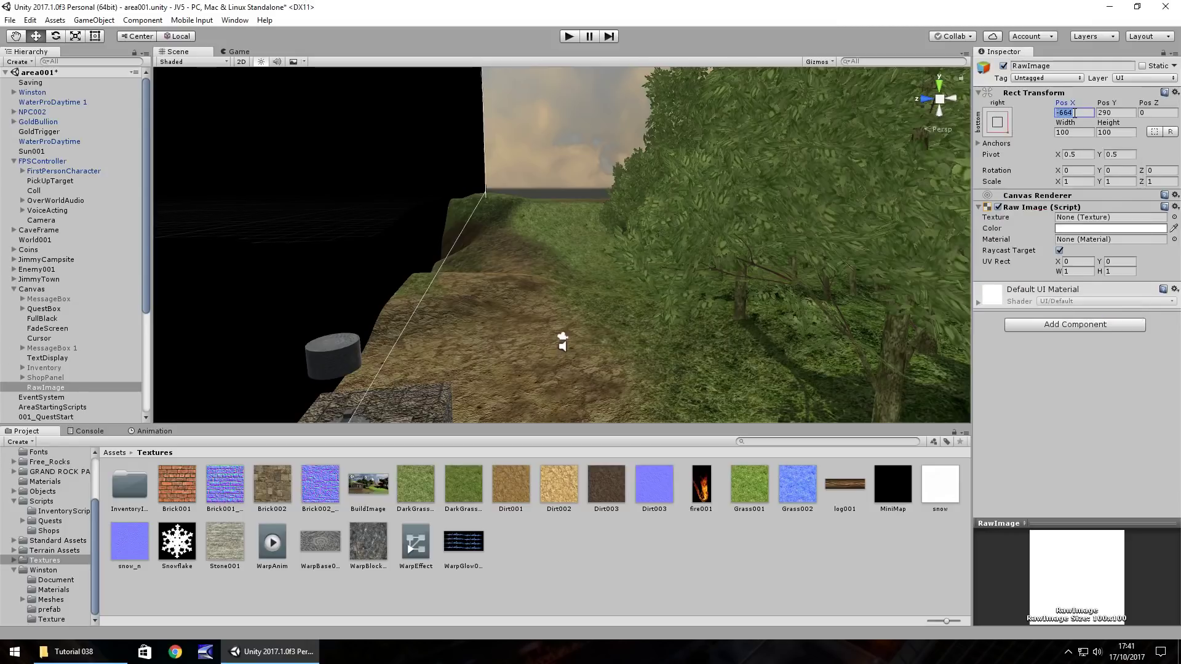
{"action": "type", "text": "0"}
{"action": "key", "text": "Tab"}
{"action": "type", "text": "0"}
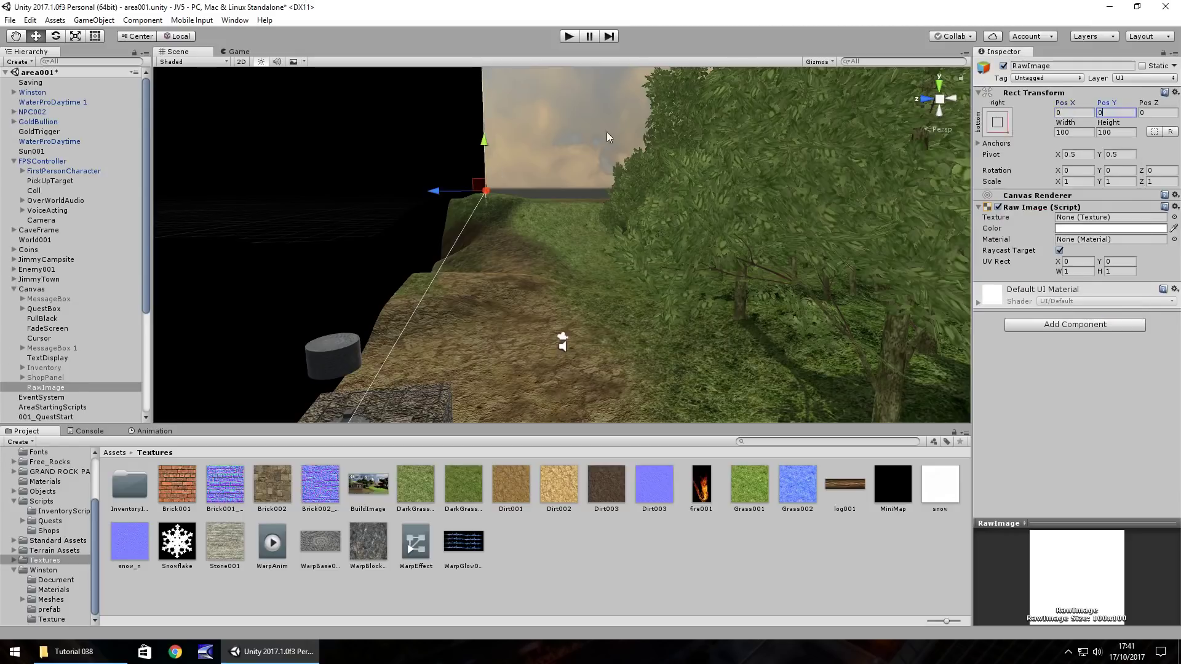
- Use the Rect Tool to drag the RawImage to Pos X -63.3, Y 61.9
{"action": "double_click", "coordinate": [67, 389]}
{"action": "scroll", "coordinate": [403, 252], "scroll_direction": "up", "scroll_amount": 3}
{"action": "middle_click_drag", "start_coordinate": [408, 246], "coordinate": [160, 229]}
{"action": "right_click_drag", "start_coordinate": [560, 224], "coordinate": [320, 187]}
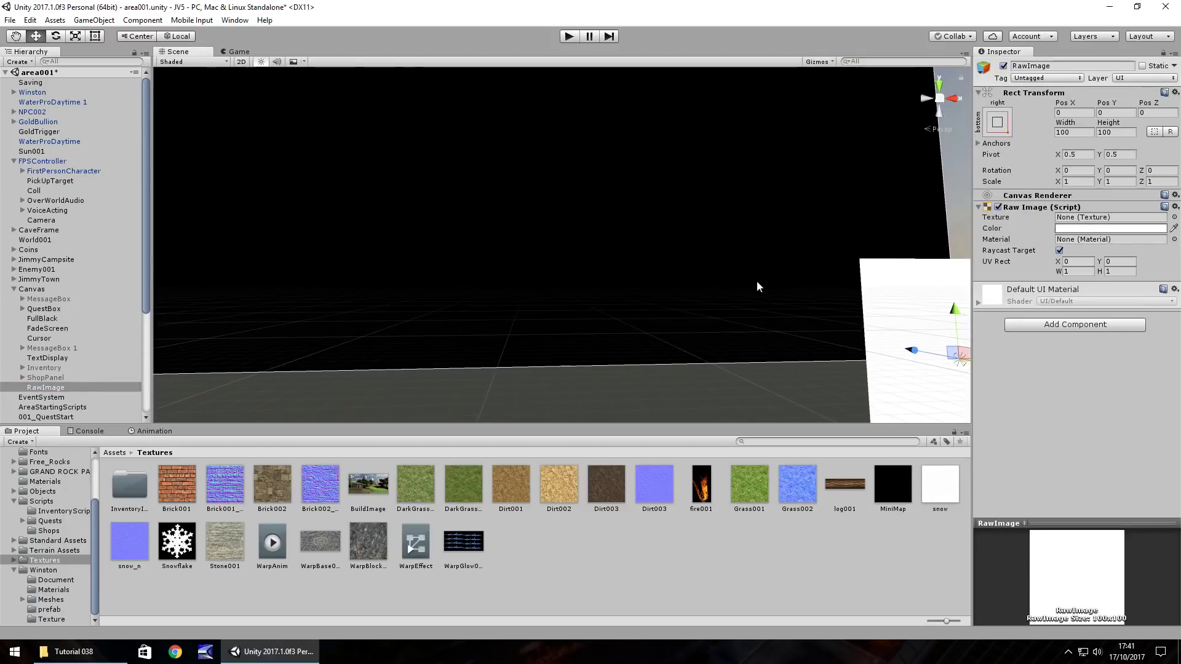
{"action": "scroll", "coordinate": [757, 287], "scroll_direction": "down", "scroll_amount": 5}
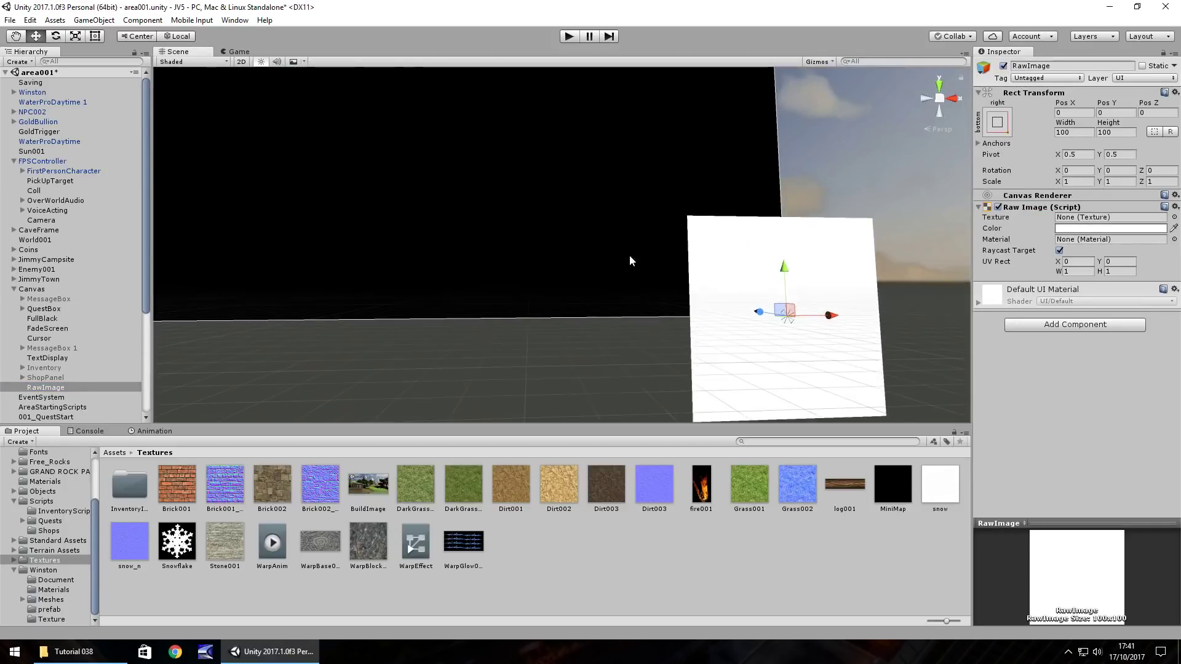
{"action": "left_click", "coordinate": [94, 36]}
{"action": "left_click_drag", "start_coordinate": [671, 258], "coordinate": [596, 186]}
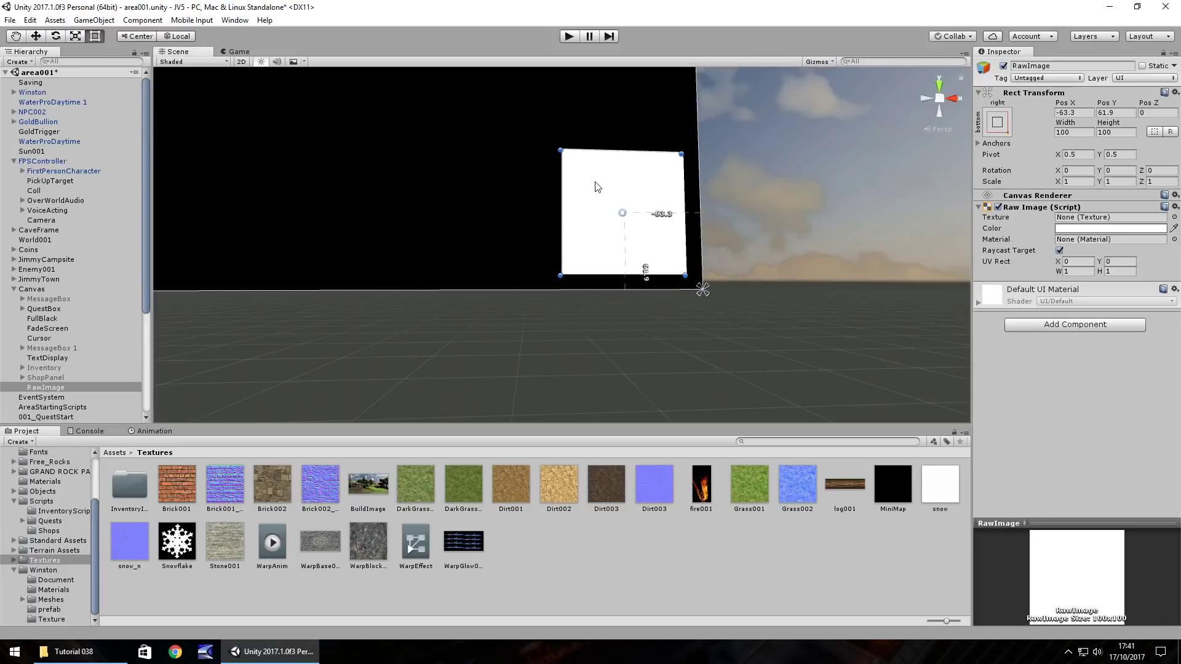
- Rename the RawImage to MiniMapEdge and resize it to 102 by 102
{"action": "right_click", "coordinate": [62, 388]}
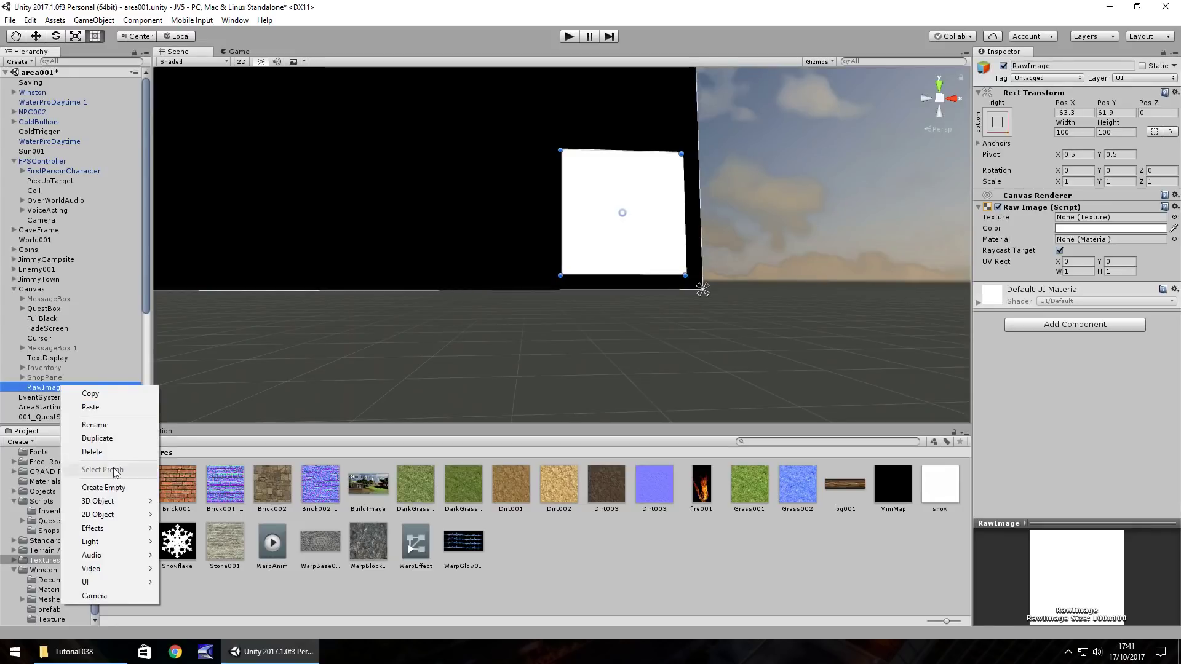
{"action": "left_click", "coordinate": [98, 425]}
{"action": "type", "text": "MiniMap"}
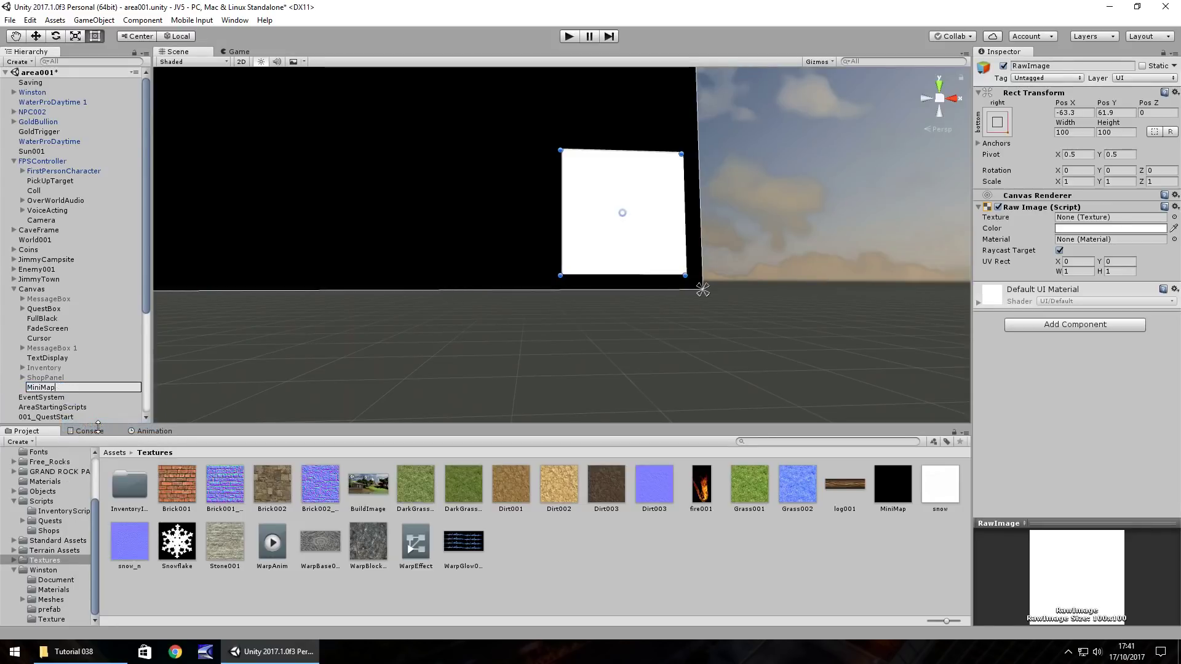
{"action": "type", "text": "Edge"}
{"action": "key", "text": "Return"}
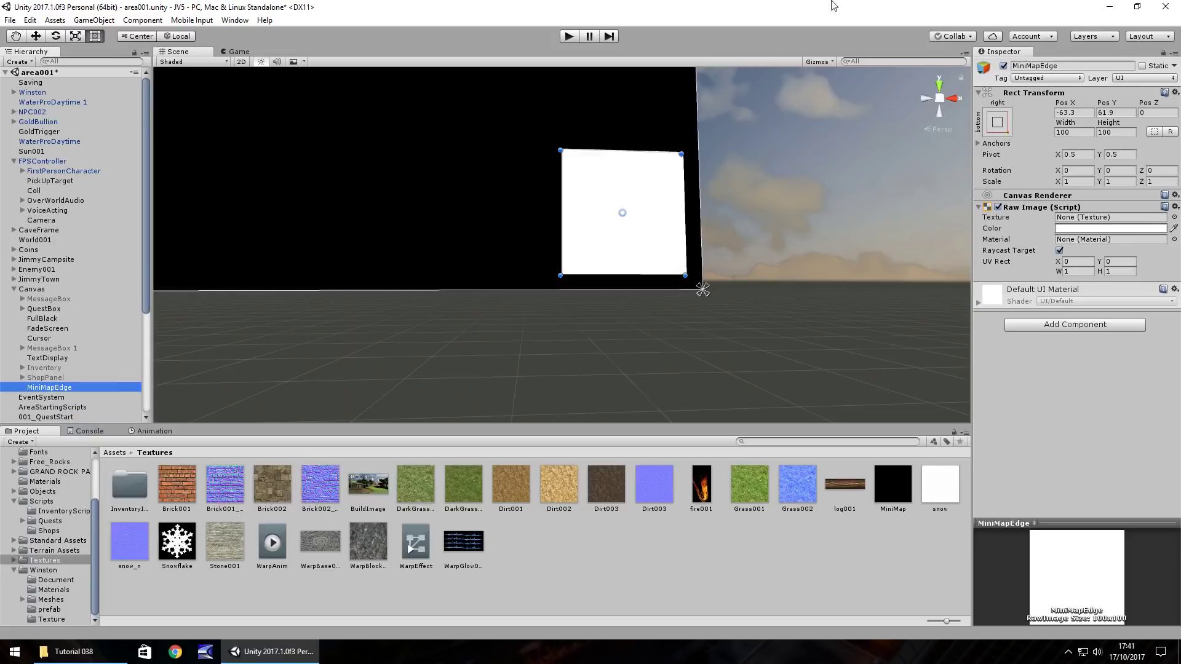
{"action": "left_click", "coordinate": [1080, 133]}
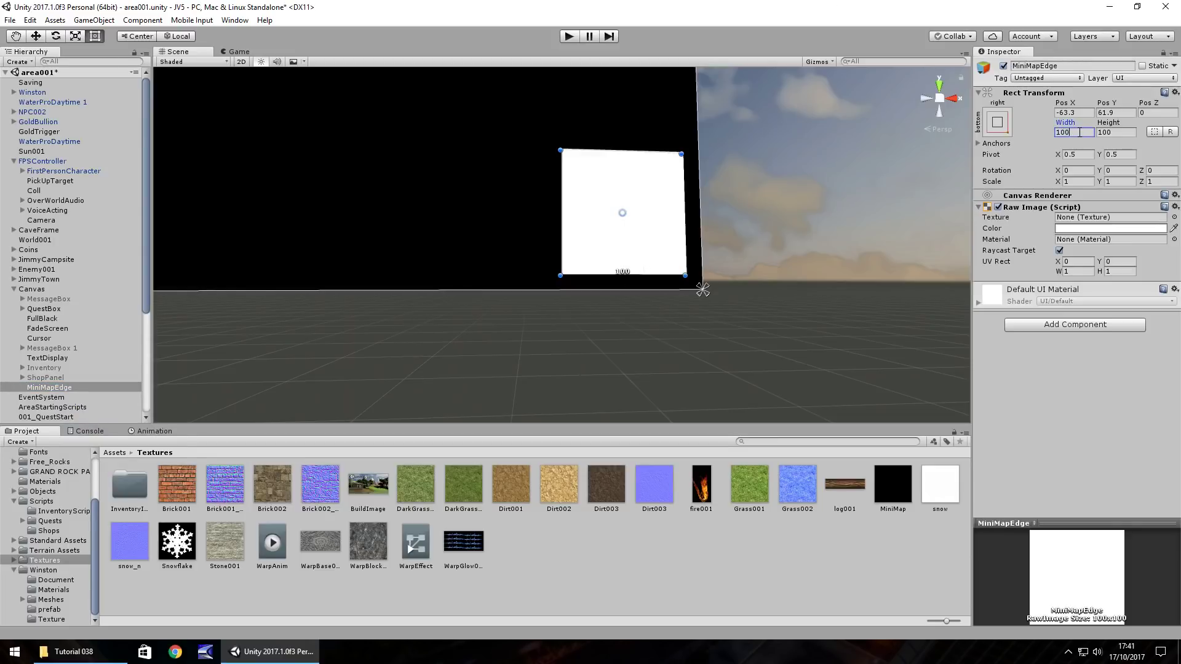
{"action": "key", "text": "BackSpace"}
{"action": "type", "text": "2"}
{"action": "left_click", "coordinate": [1124, 132]}
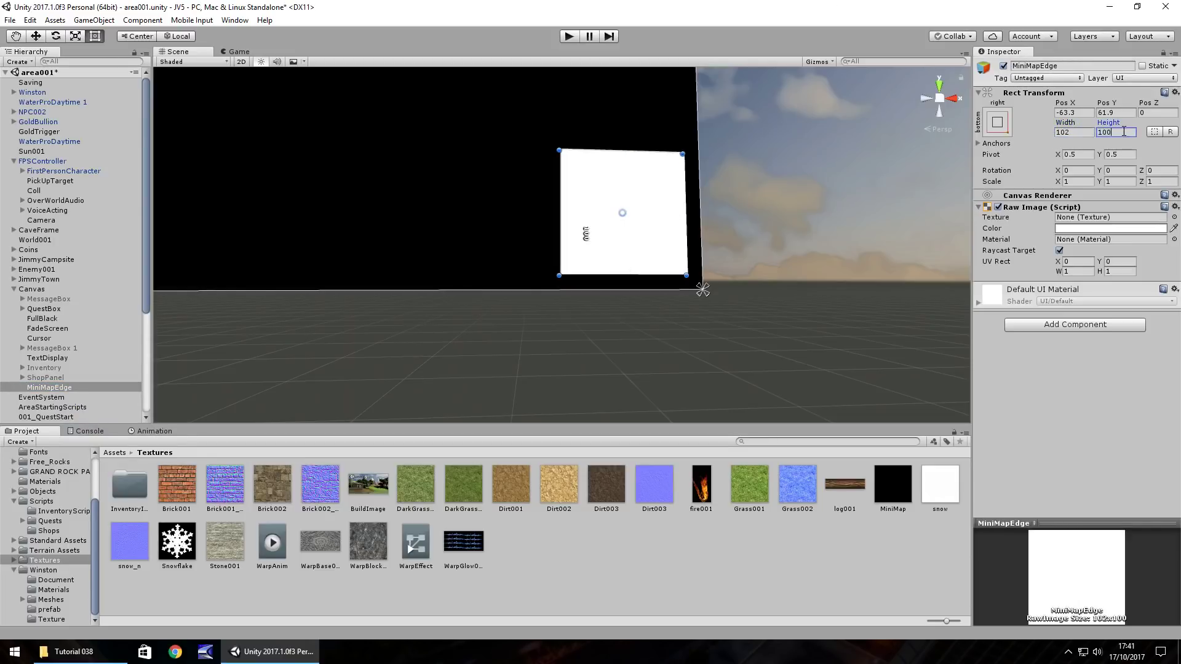
{"action": "key", "text": "BackSpace"}
{"action": "type", "text": "2"}
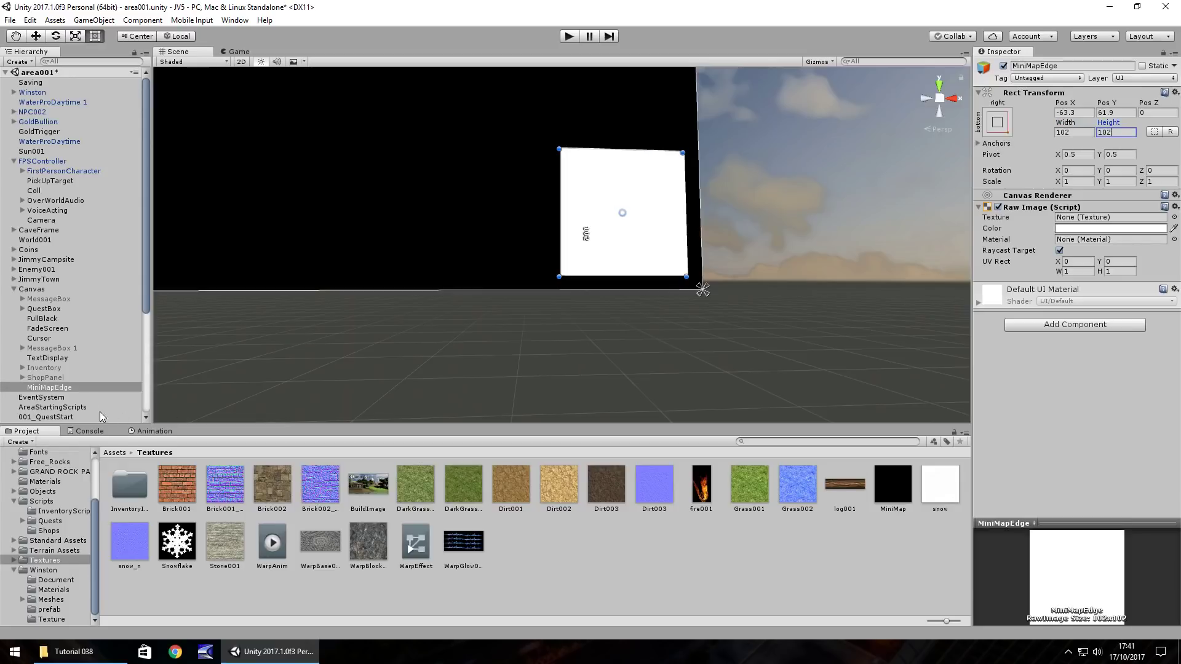
- Duplicate MiniMapEdge, rename the copy MiniMap, and nest it under MiniMapEdge
{"action": "left_click", "coordinate": [68, 389]}
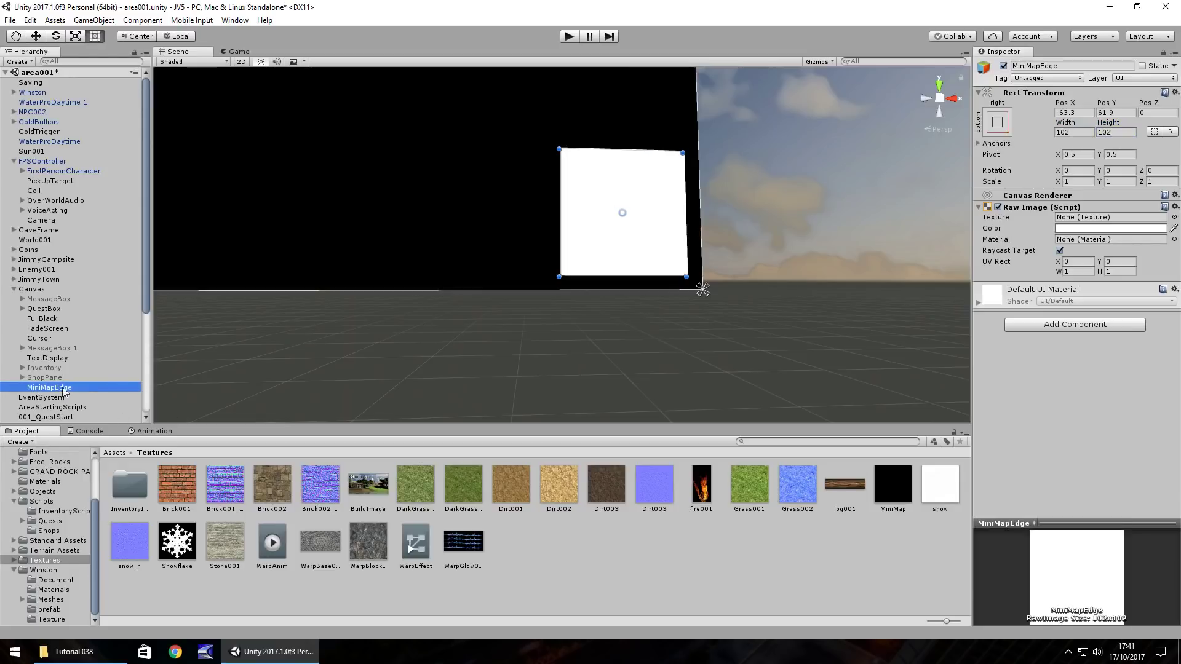
{"action": "key", "text": "ctrl+d"}
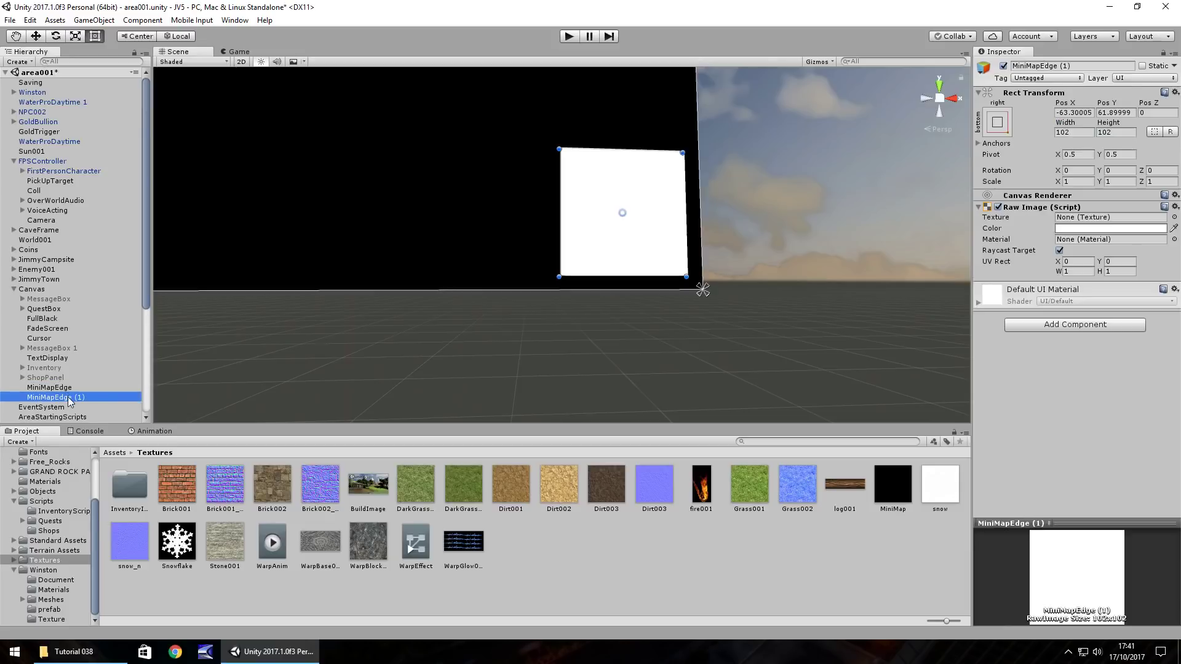
{"action": "left_click", "coordinate": [67, 399]}
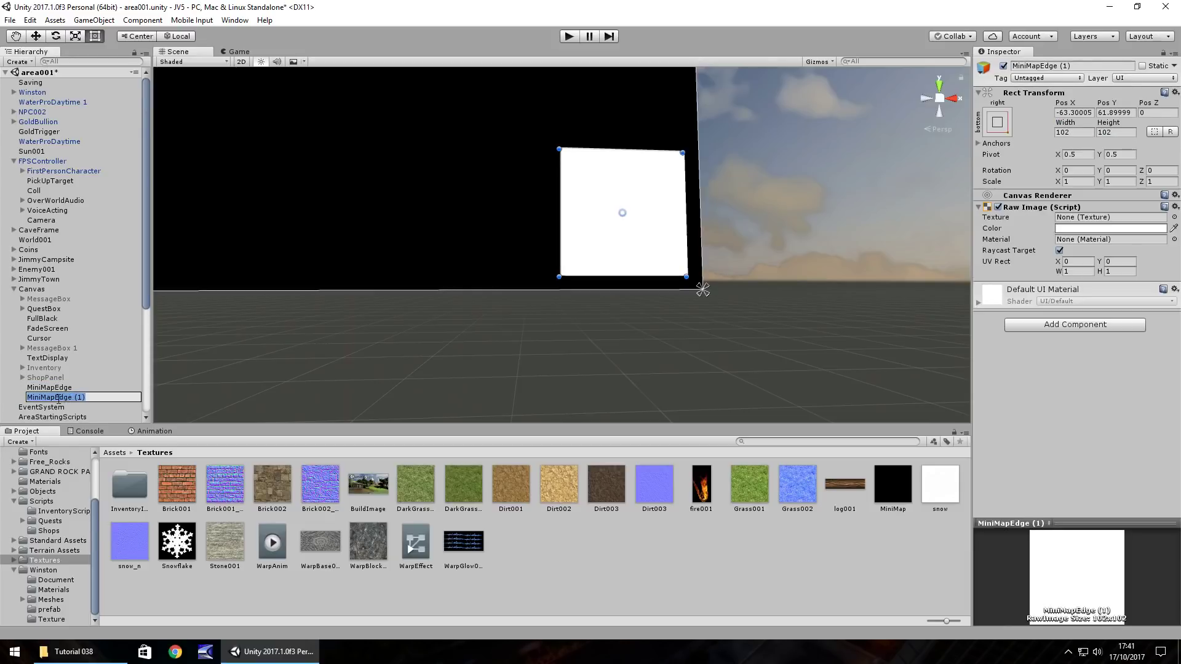
{"action": "type", "text": "MiniMap"}
{"action": "key", "text": "Return"}
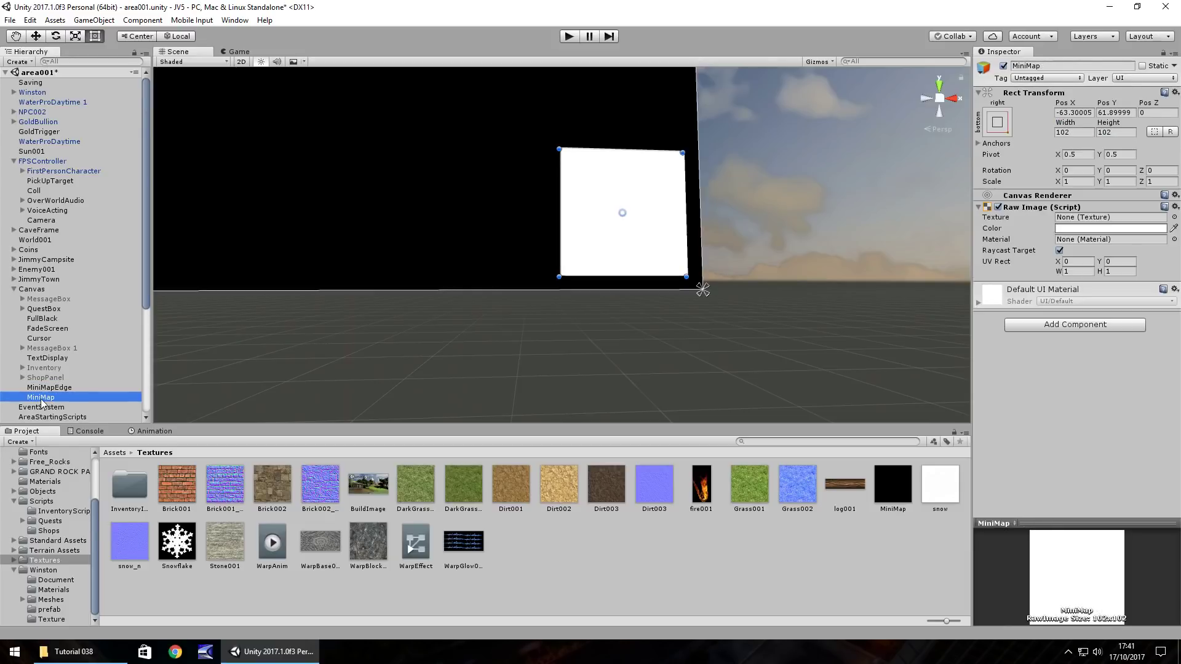
{"action": "left_click_drag", "start_coordinate": [42, 403], "coordinate": [45, 393]}
- Set the MiniMap image's width and height to 100
{"action": "left_click", "coordinate": [1079, 133]}
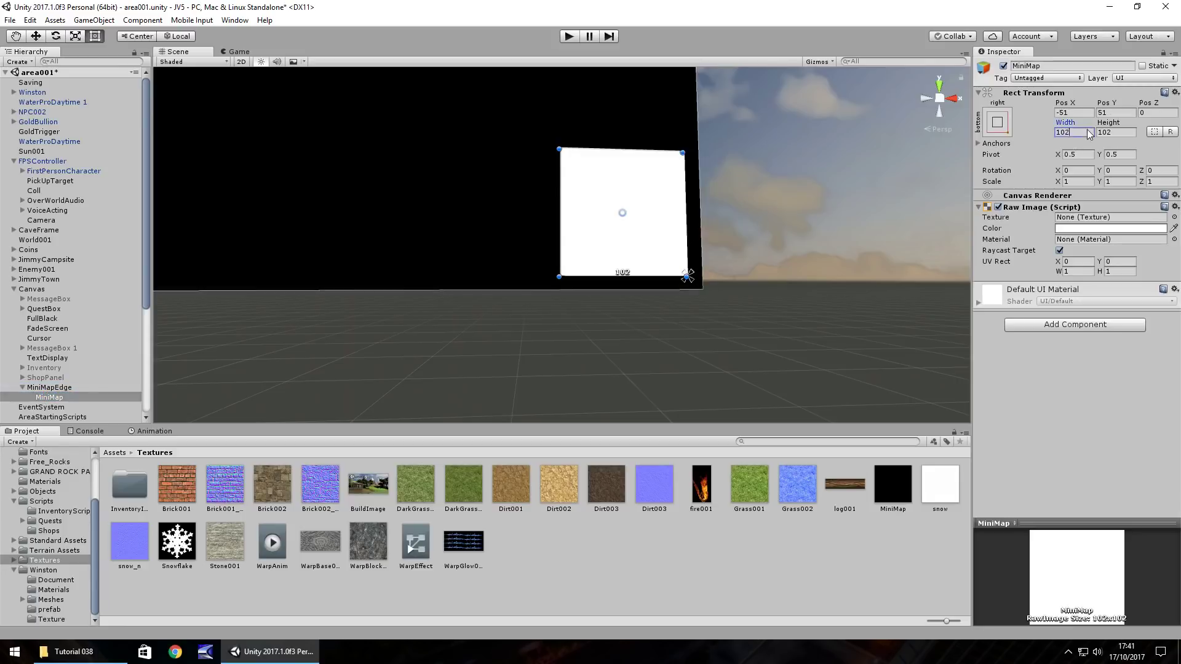
{"action": "type", "text": "100"}
{"action": "left_click", "coordinate": [1124, 131]}
{"action": "type", "text": "100"}
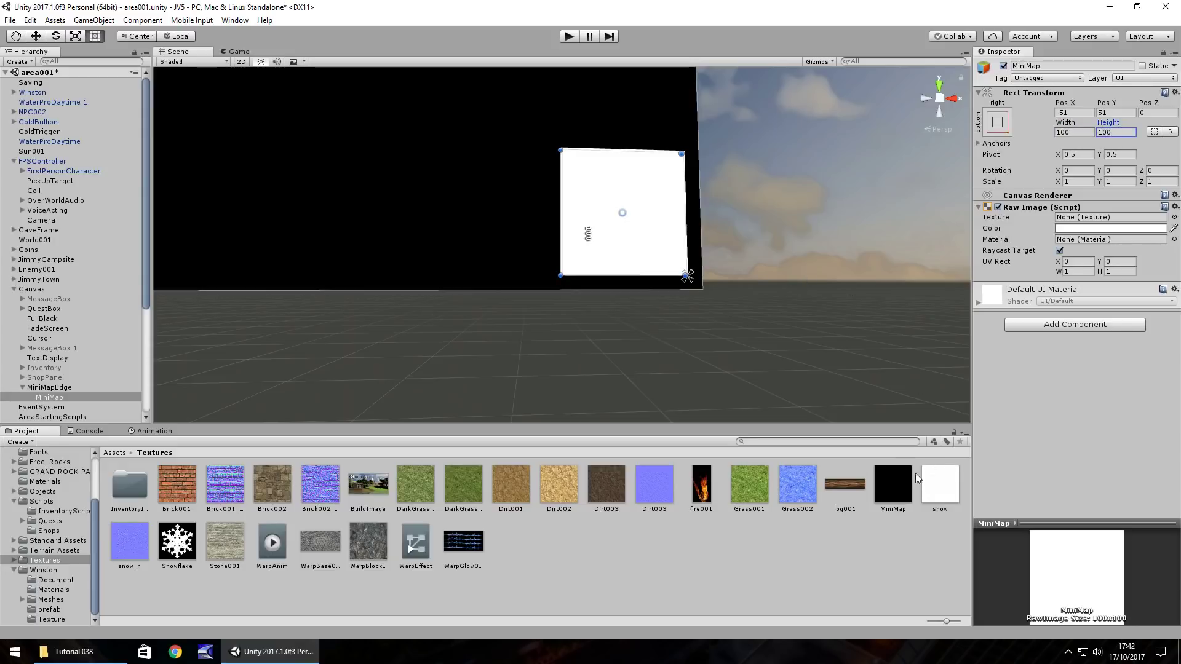
- Put the MiniMap render texture in the Raw Image's Texture slot and enter Play mode
{"action": "left_click_drag", "start_coordinate": [896, 483], "coordinate": [1098, 218]}
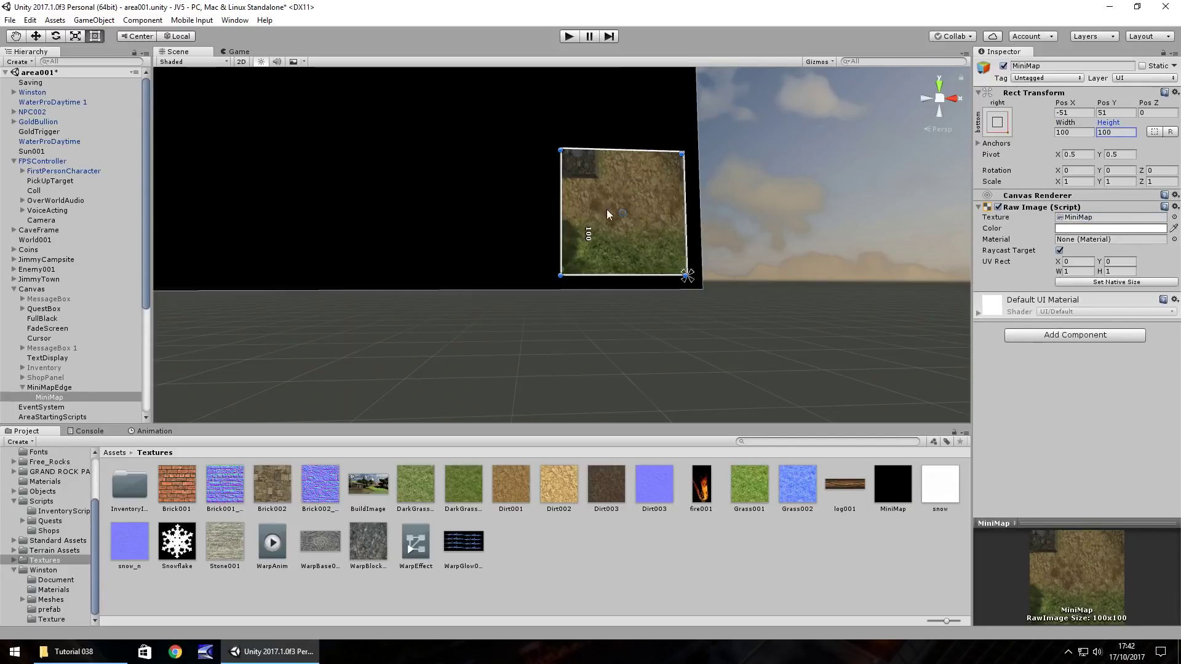
{"action": "left_click", "coordinate": [568, 36]}
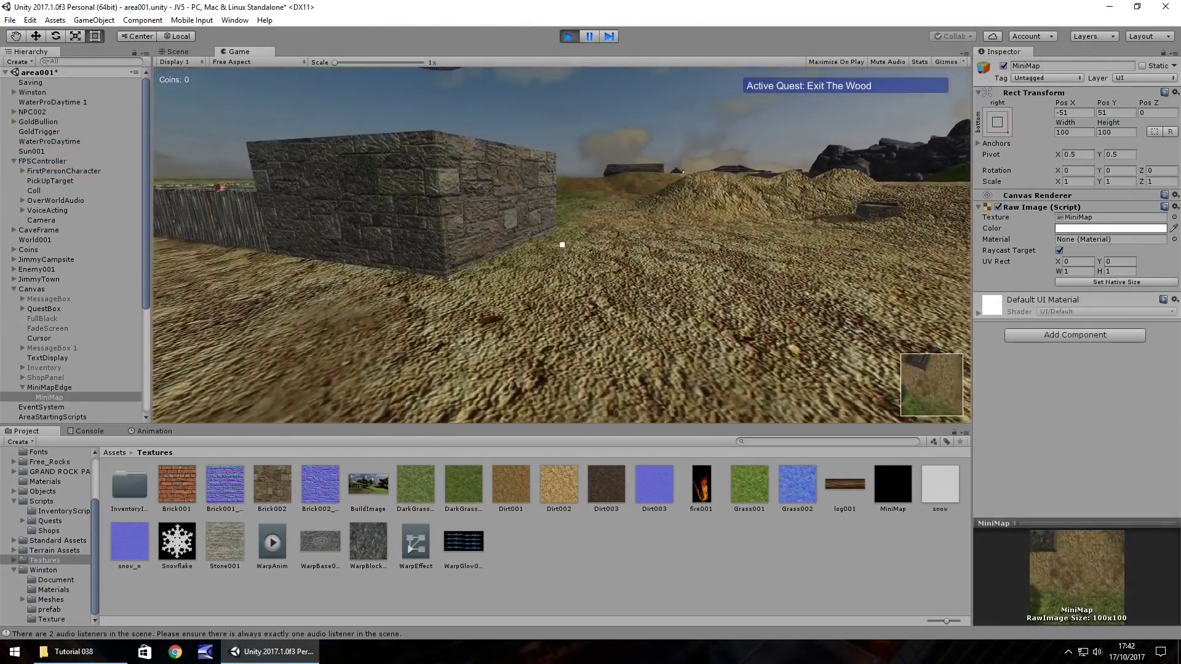
- Walk the player over the dirt mound toward the houses, then stop Play mode with Ctrl+P
{"action": "key", "text": "w"}
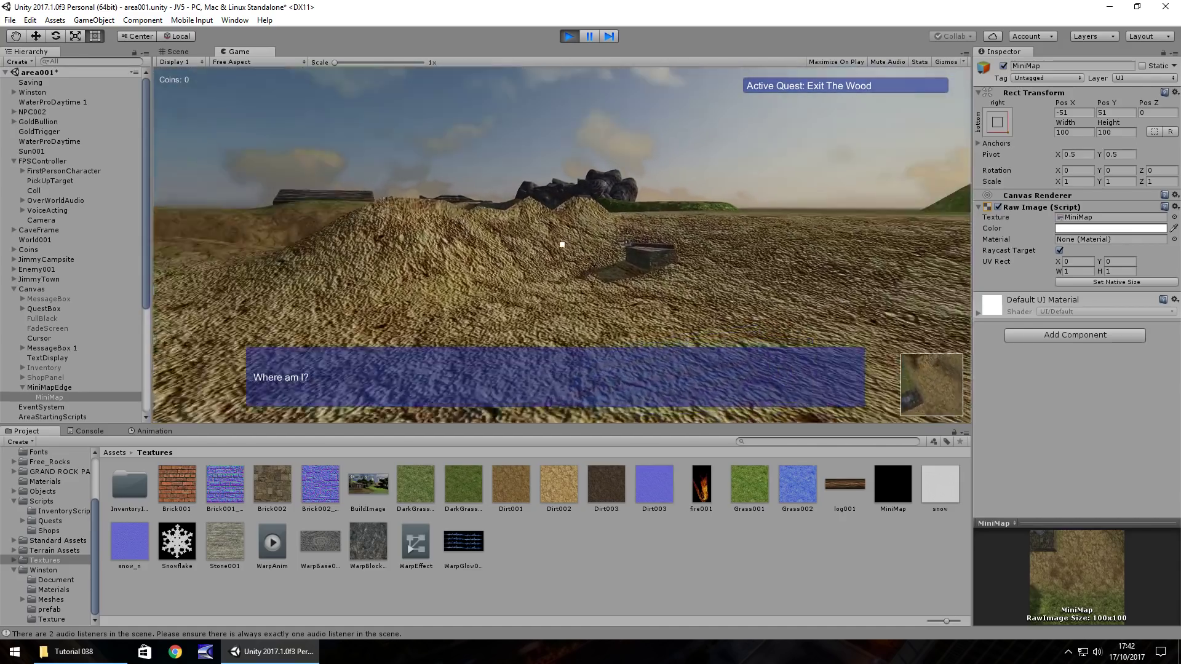
{"action": "key", "text": "w"}
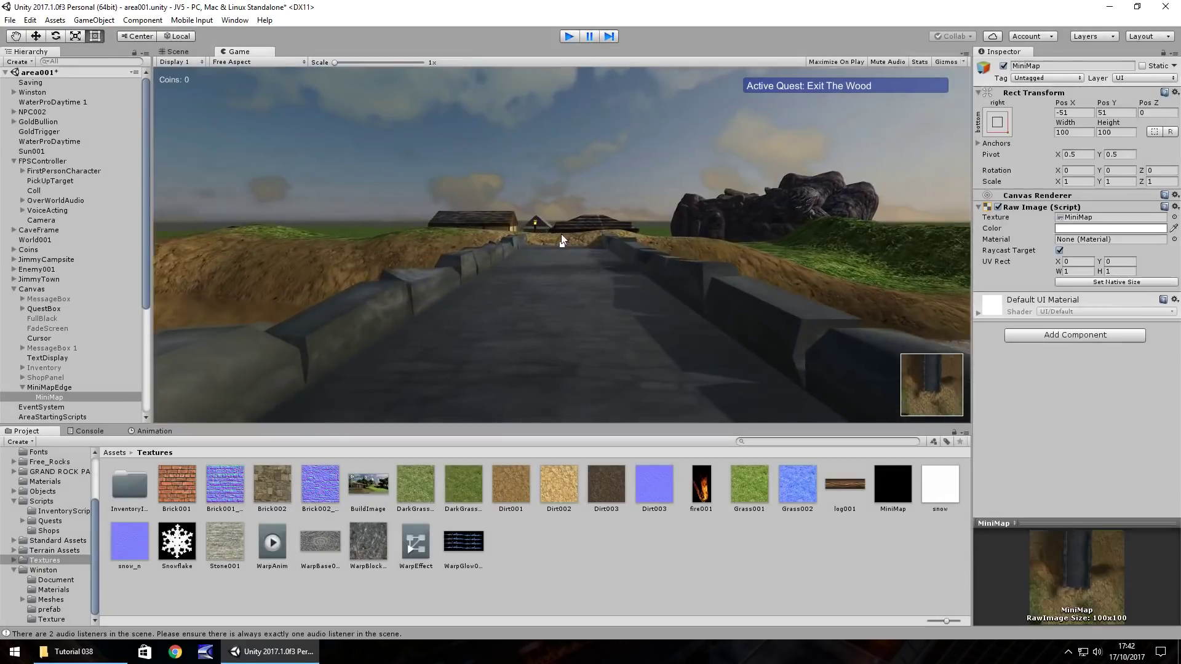
{"action": "key", "text": "ctrl+p"}
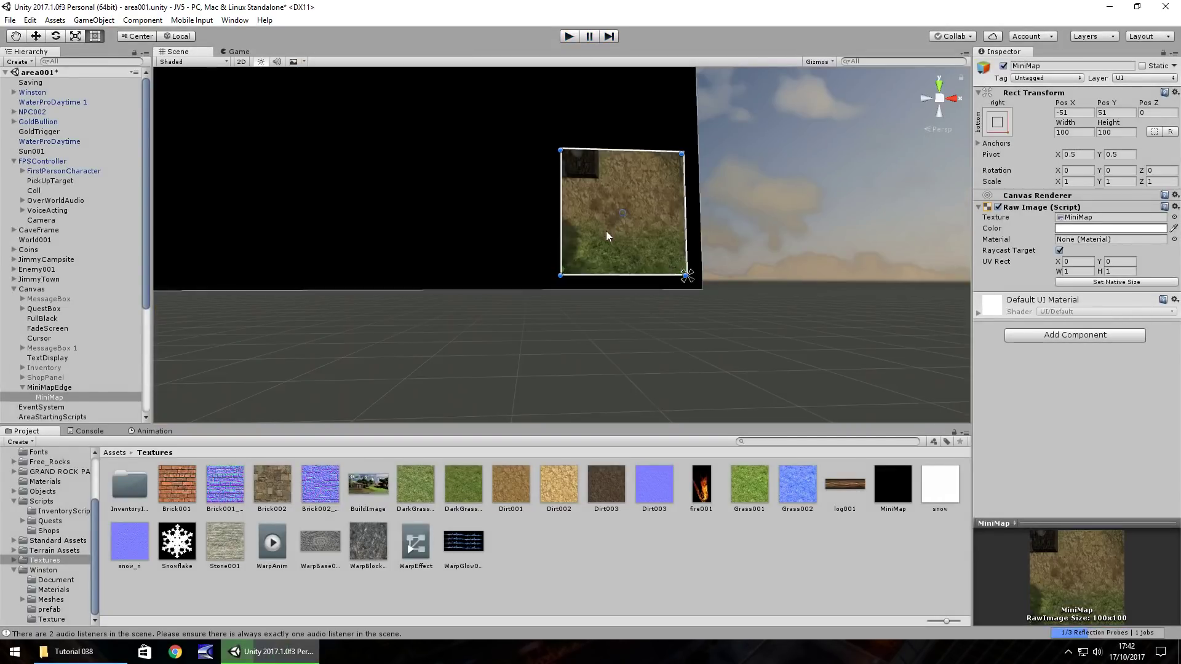
- Add a Raw Image child under MiniMapEdge and start setting its Width to 2
{"action": "right_click", "coordinate": [52, 388]}
{"action": "mouse_move", "coordinate": [104, 584]}
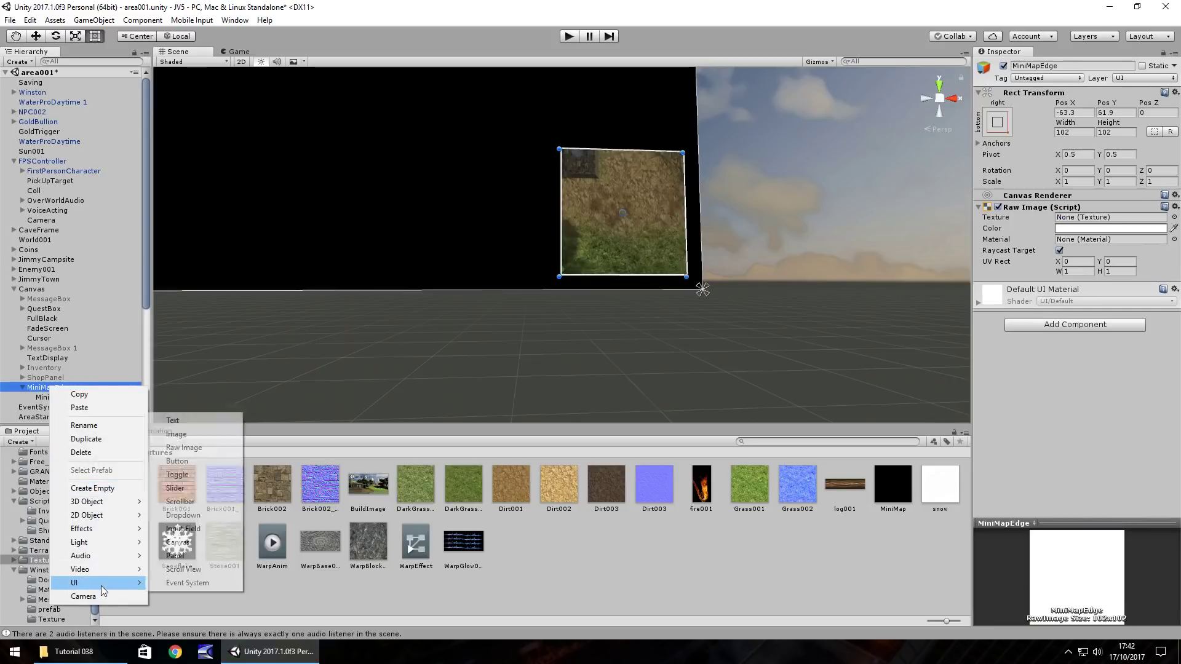
{"action": "left_click", "coordinate": [191, 448]}
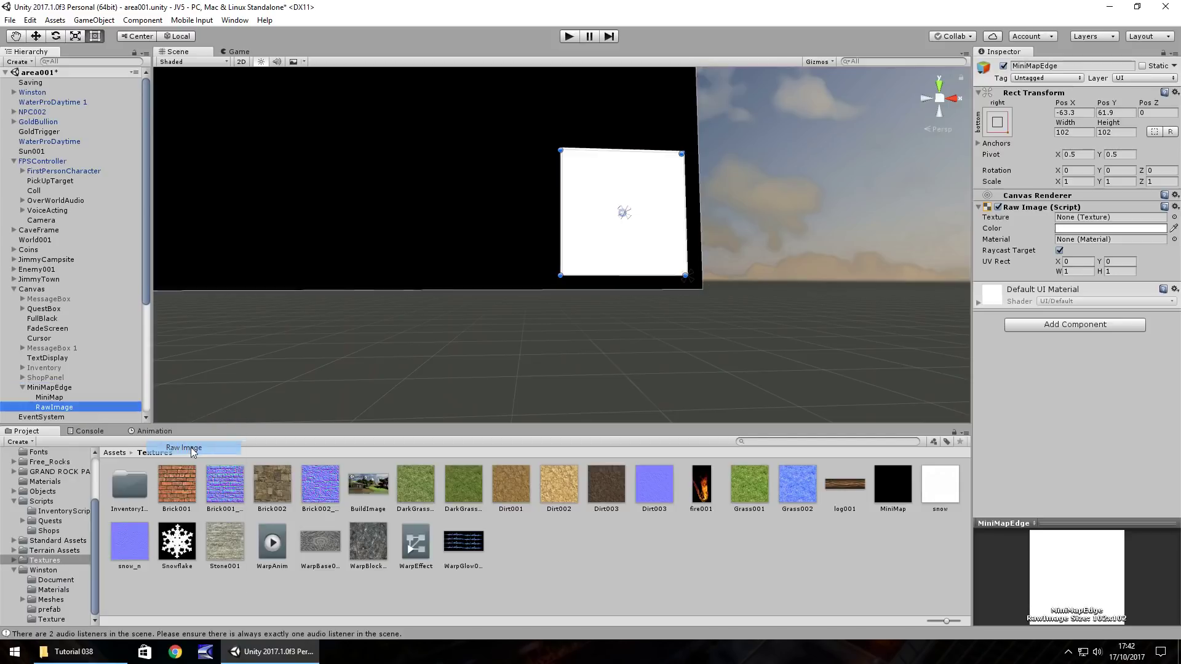
{"action": "left_click", "coordinate": [1073, 132]}
- Set the RawImage width and height both to 2
{"action": "type", "text": "2"}
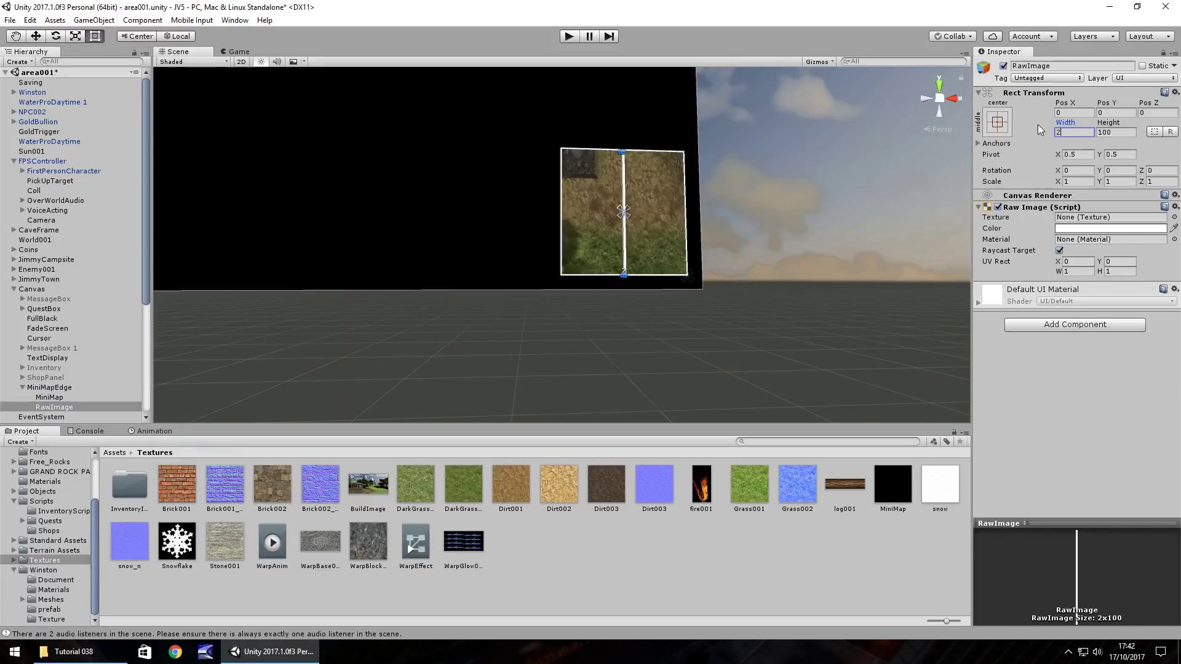
{"action": "key", "text": "Tab"}
{"action": "type", "text": "2"}
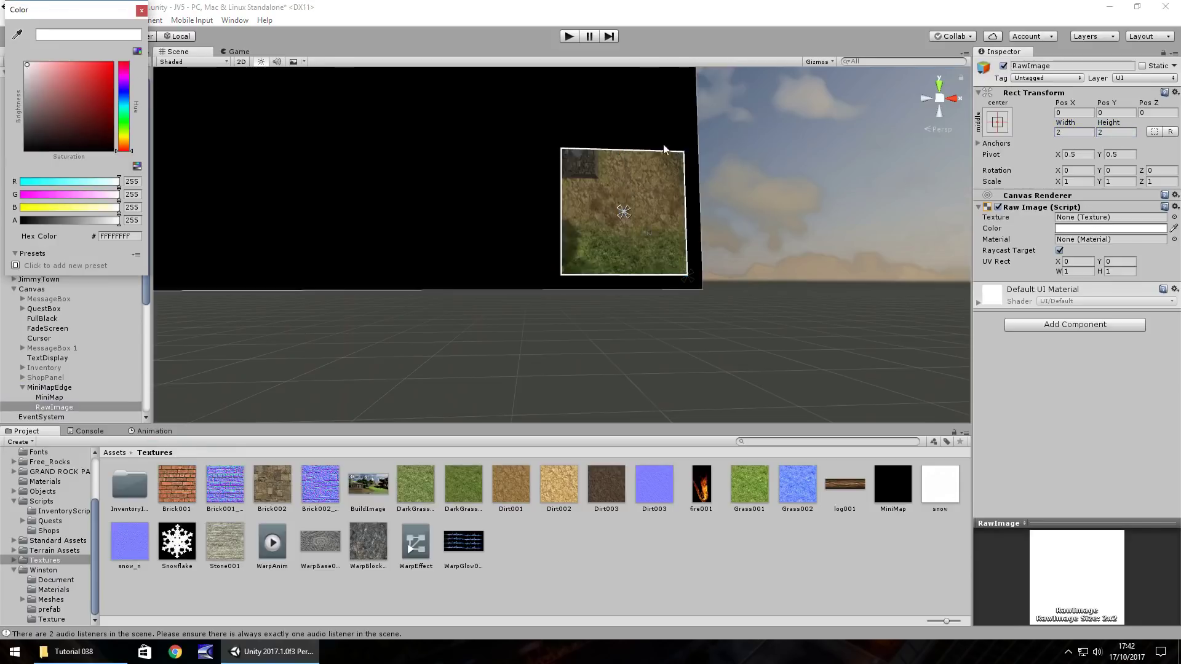
- Colour the dot pure red and check it briefly in play mode
{"action": "left_click_drag", "start_coordinate": [53, 94], "coordinate": [123, 54]}
{"action": "left_click", "coordinate": [142, 11]}
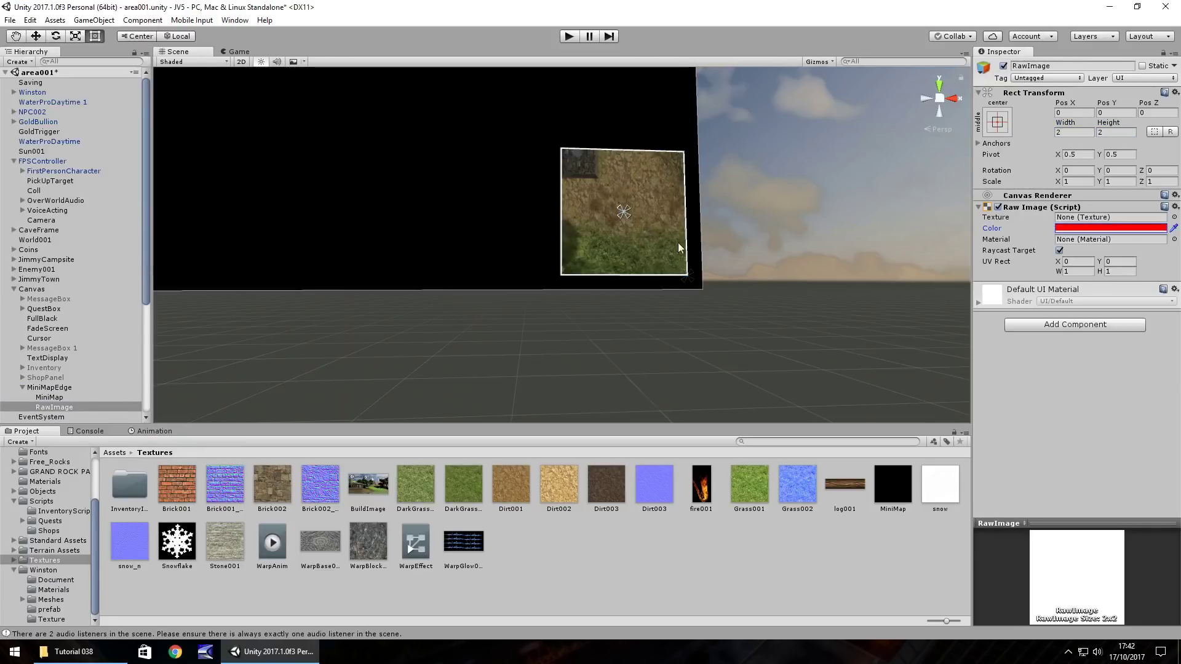
{"action": "left_click", "coordinate": [569, 35]}
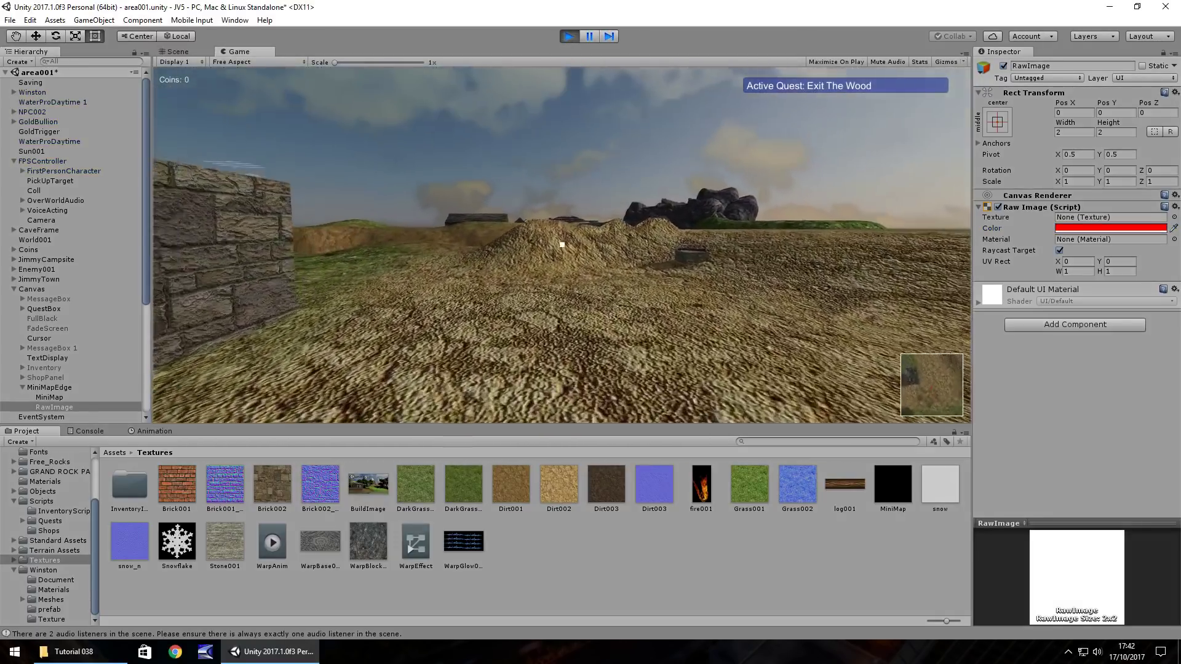
{"action": "key", "text": "ctrl+p"}
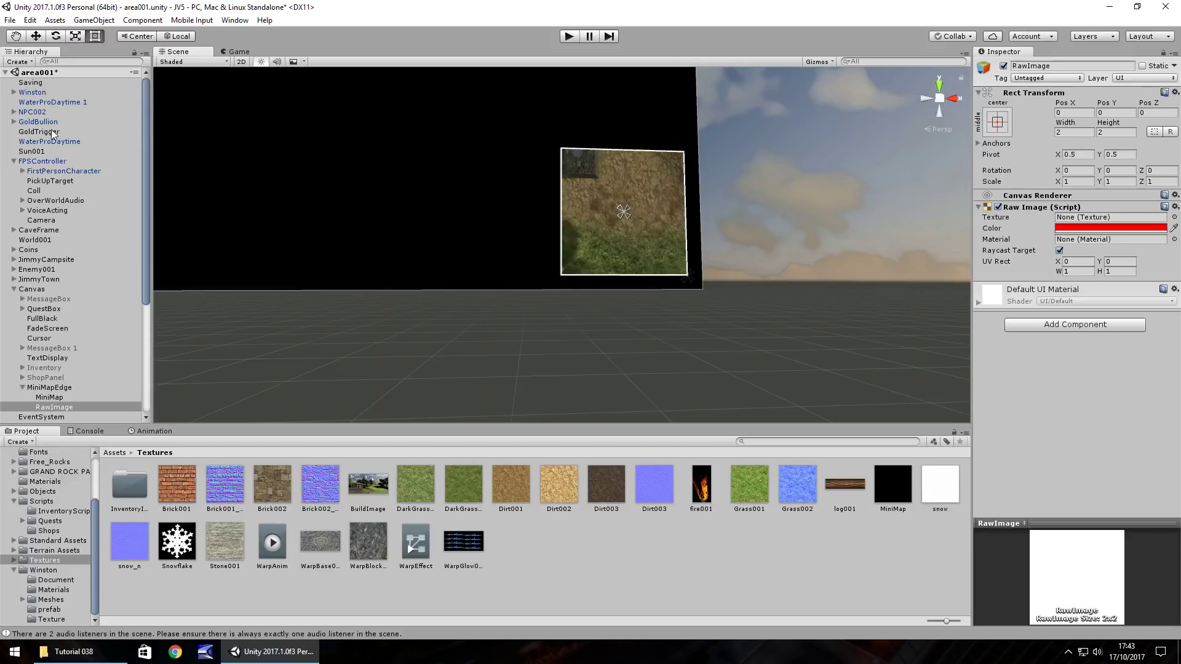
- Frame Winston, then move the Scene view into the village beside the lamp post
{"action": "double_click", "coordinate": [44, 93]}
{"action": "left_click_drag", "start_coordinate": [374, 241], "coordinate": [609, 232], "text": "alt"}
{"action": "right_click_drag", "start_coordinate": [609, 232], "coordinate": [375, 221]}
{"action": "key", "text": "w"}
{"action": "middle_click_drag", "start_coordinate": [374, 222], "coordinate": [553, 395]}
{"action": "right_click_drag", "start_coordinate": [553, 395], "coordinate": [431, 203]}
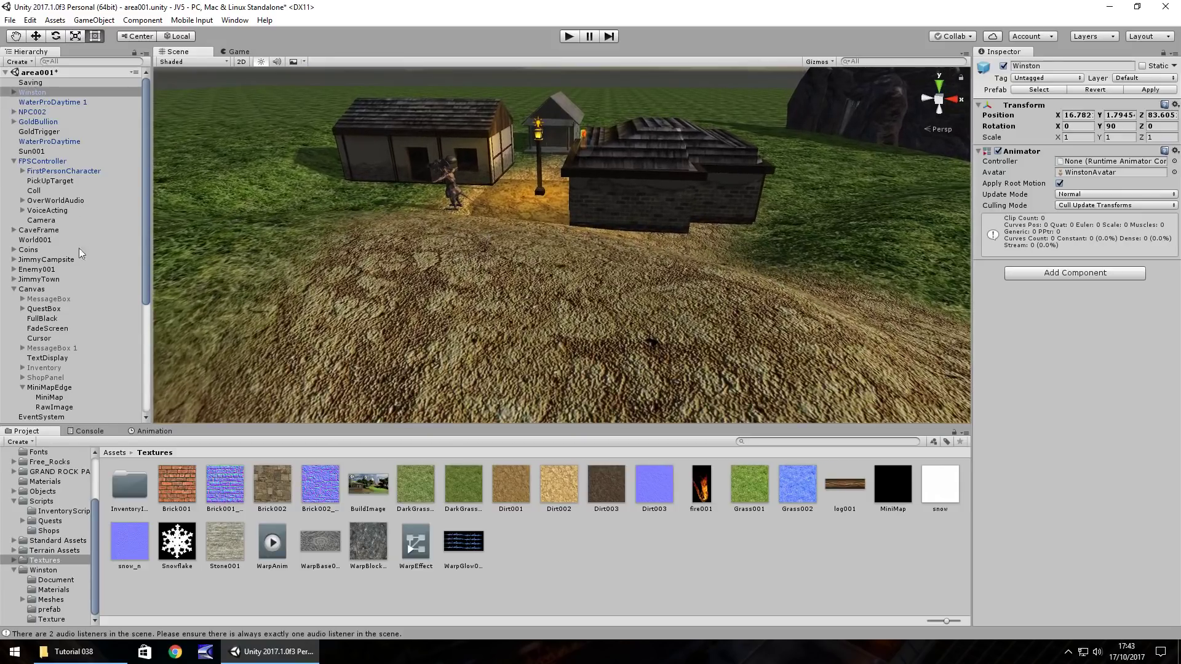
- Create a new Camera, raise it toward the houses, and tilt it to 4.24 on X
{"action": "left_click", "coordinate": [93, 21]}
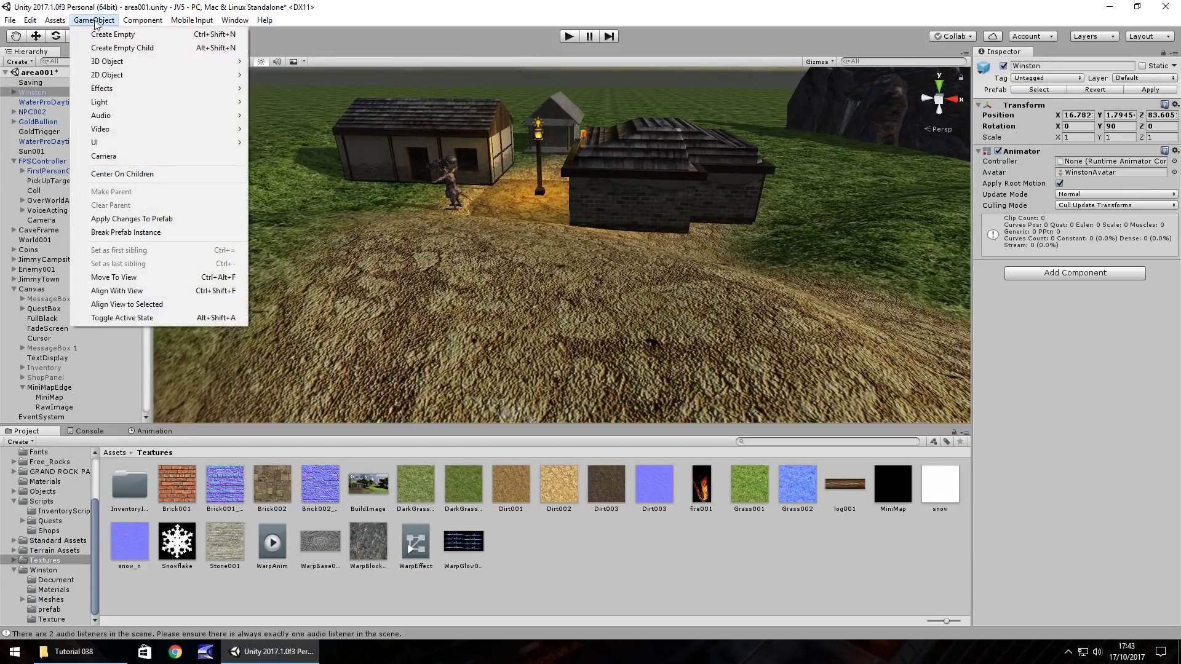
{"action": "left_click", "coordinate": [109, 156]}
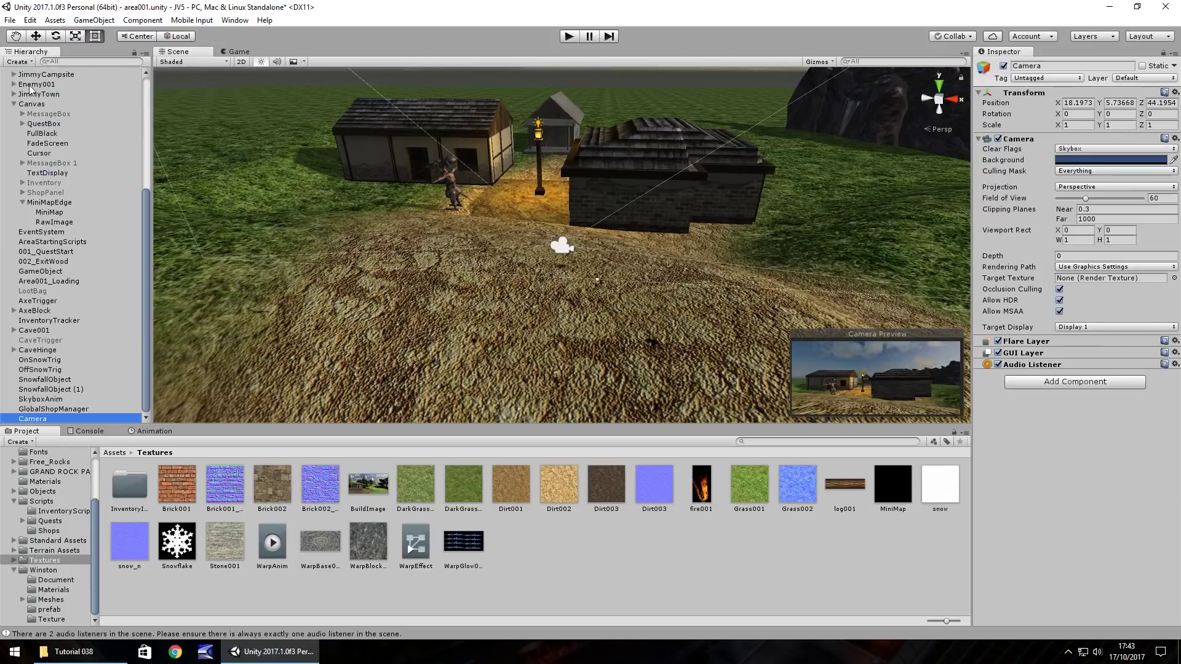
{"action": "key", "text": "w"}
{"action": "left_click", "coordinate": [561, 246]}
{"action": "left_click_drag", "start_coordinate": [568, 238], "coordinate": [541, 191]}
{"action": "left_click_drag", "start_coordinate": [1057, 117], "coordinate": [1147, 124]}
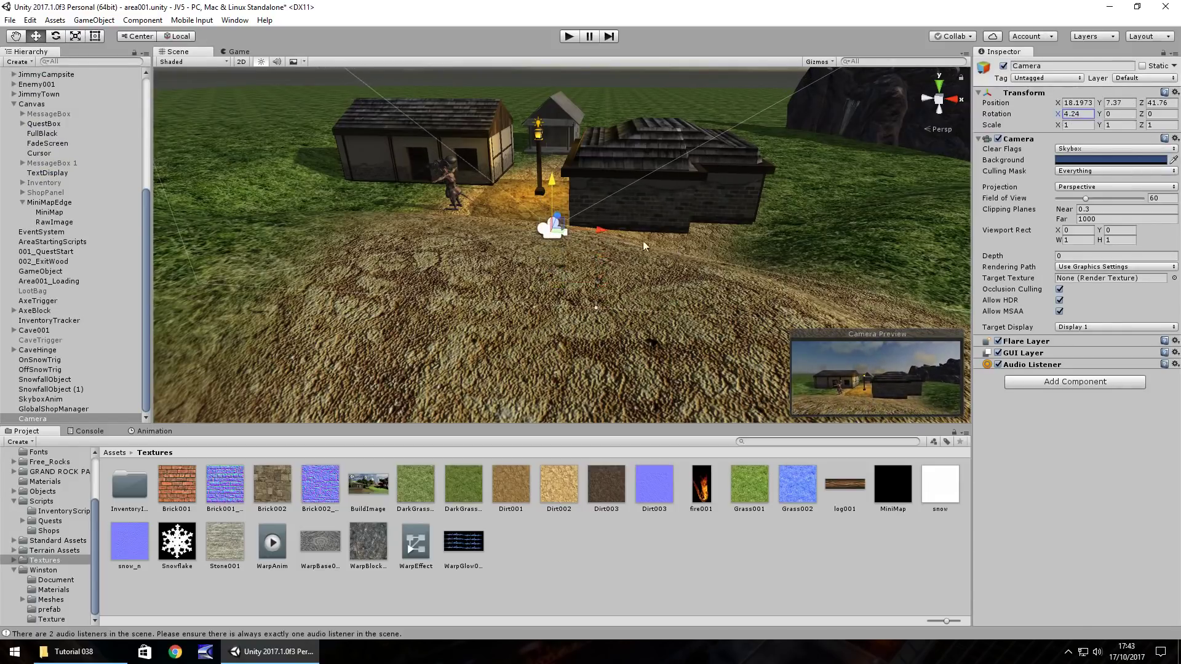
- Create a CutScene01 animation clip for the camera in the Animation folder
{"action": "scroll", "coordinate": [45, 486], "scroll_direction": "up", "scroll_amount": 3}
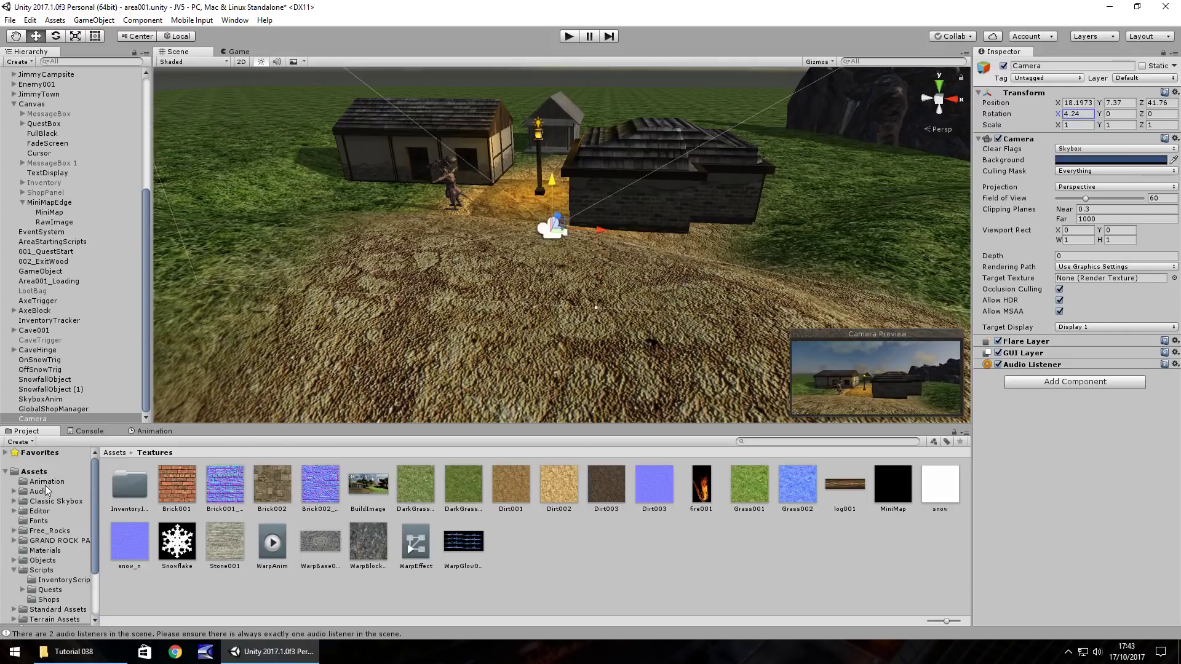
{"action": "left_click", "coordinate": [45, 482]}
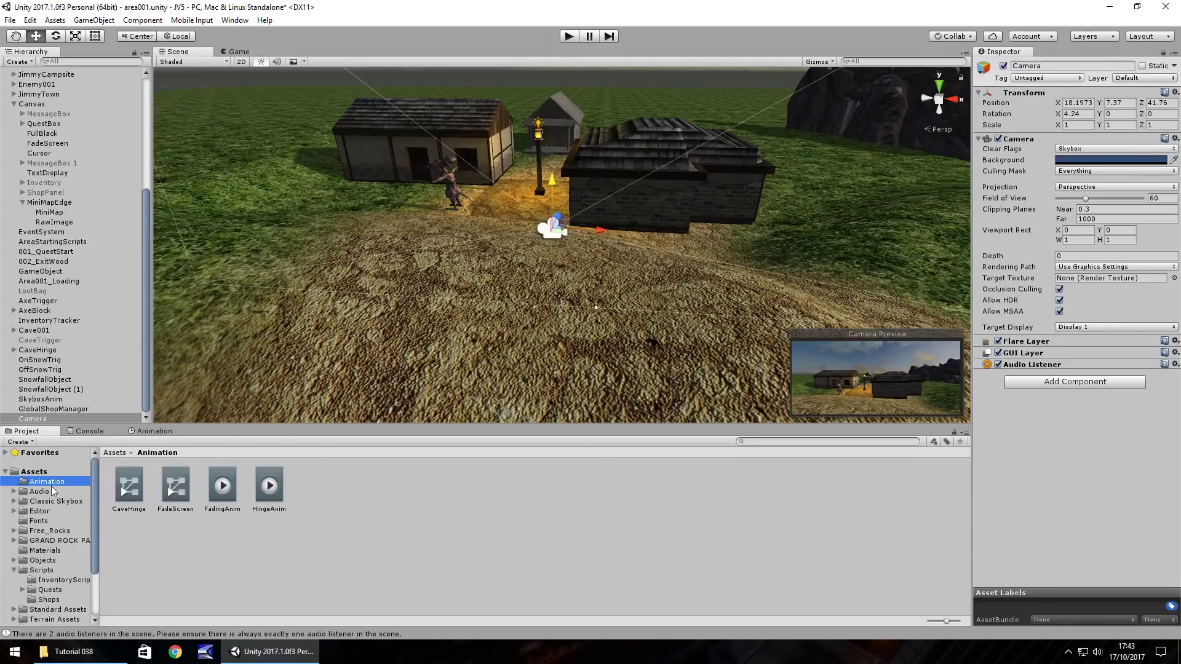
{"action": "left_click", "coordinate": [155, 431]}
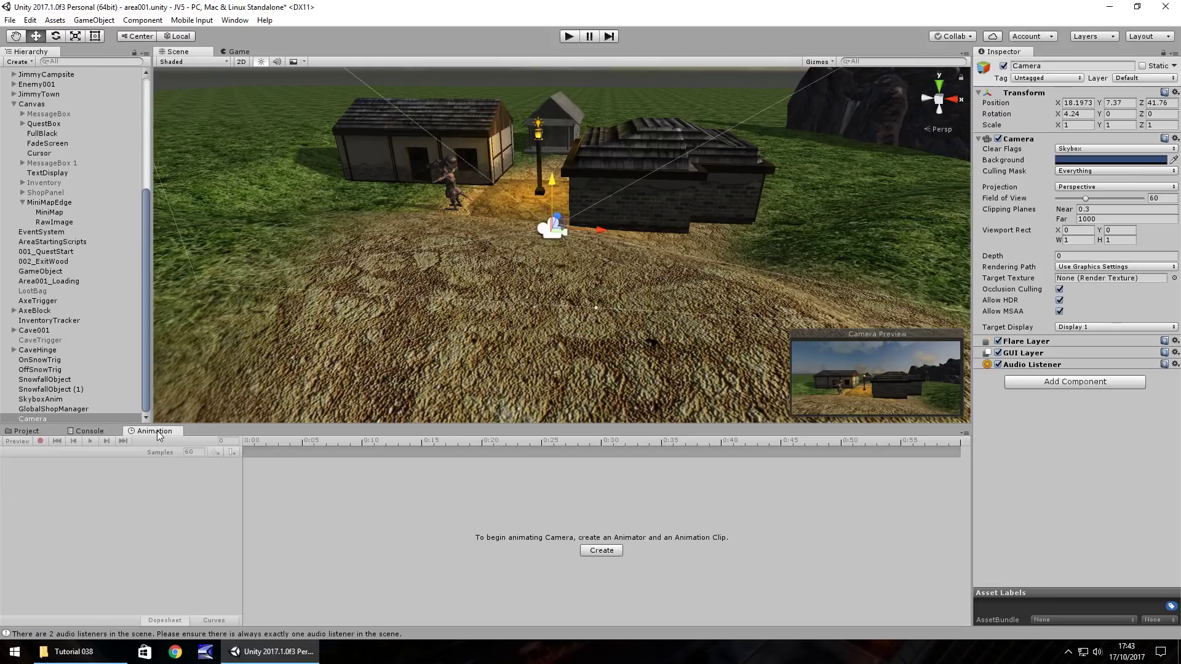
{"action": "left_click", "coordinate": [599, 550]}
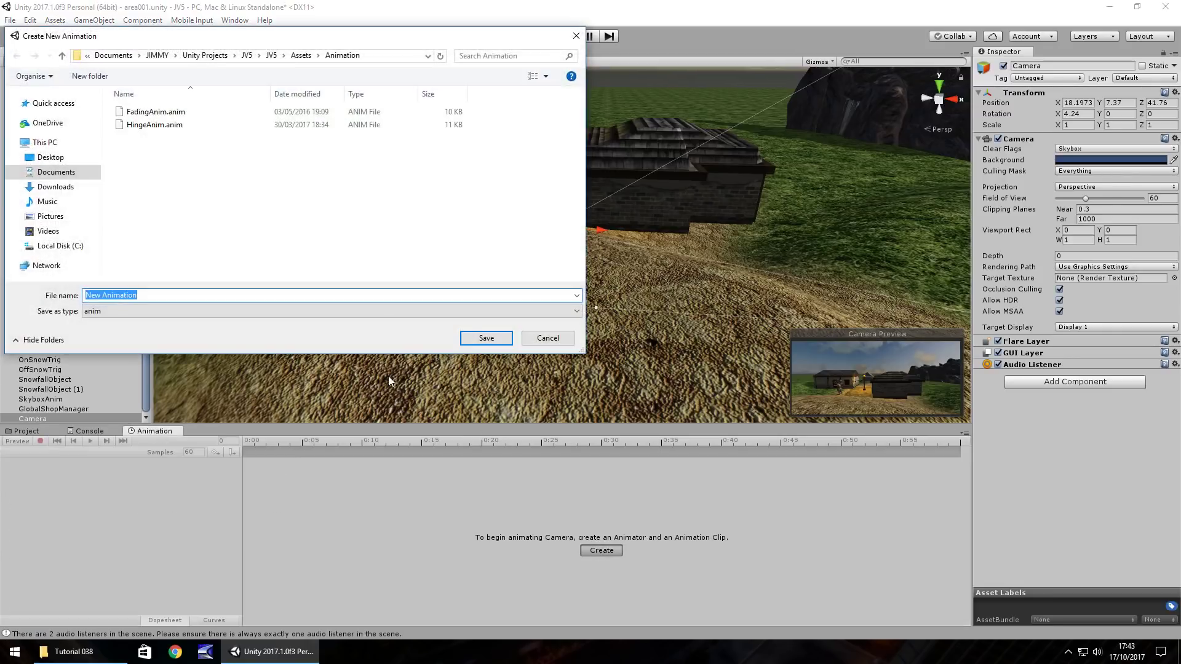
{"action": "type", "text": "CutScene01"}
{"action": "left_click", "coordinate": [492, 339]}
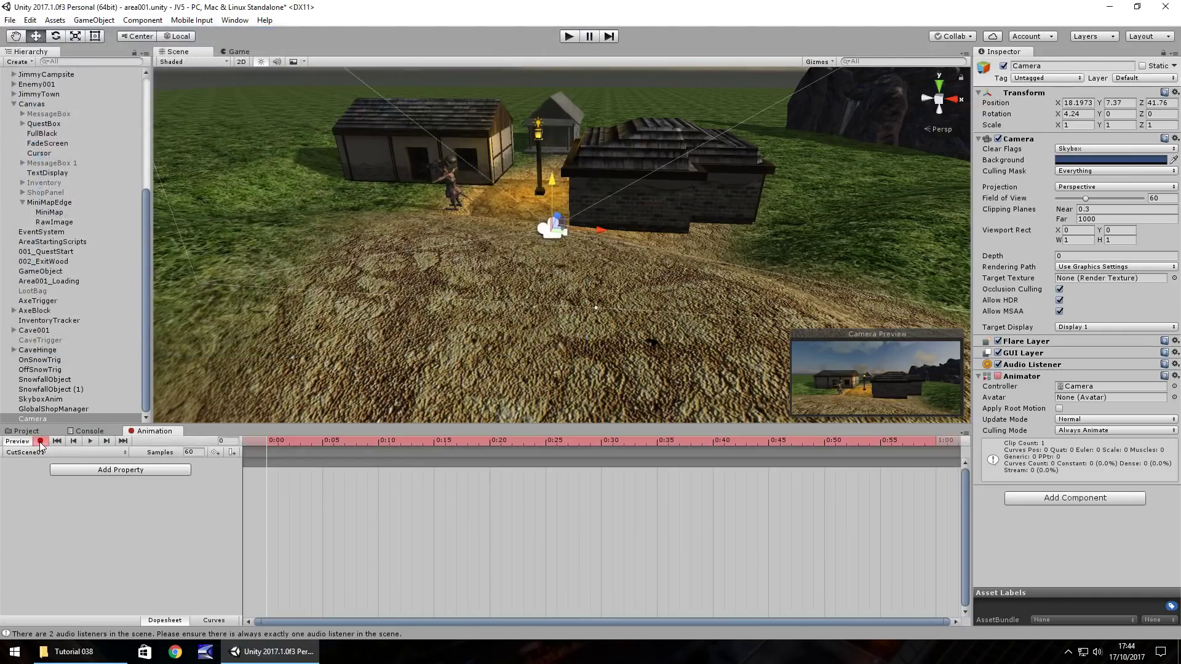
- Start recording and key the camera's starting transform with X rotation 4.24
{"action": "left_click", "coordinate": [40, 441]}
{"action": "left_click", "coordinate": [226, 440]}
{"action": "left_click", "coordinate": [1115, 113]}
{"action": "left_click", "coordinate": [1080, 114]}
{"action": "type", "text": "4.24"}
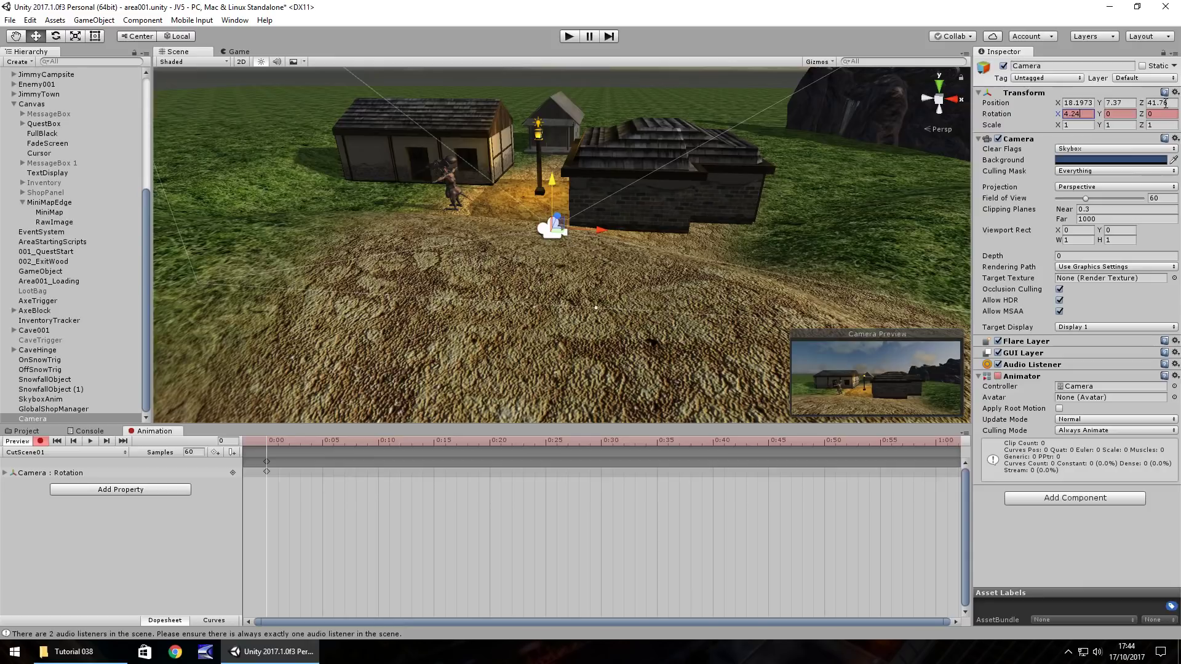
{"action": "left_click", "coordinate": [1165, 104]}
{"action": "key", "text": "Return"}
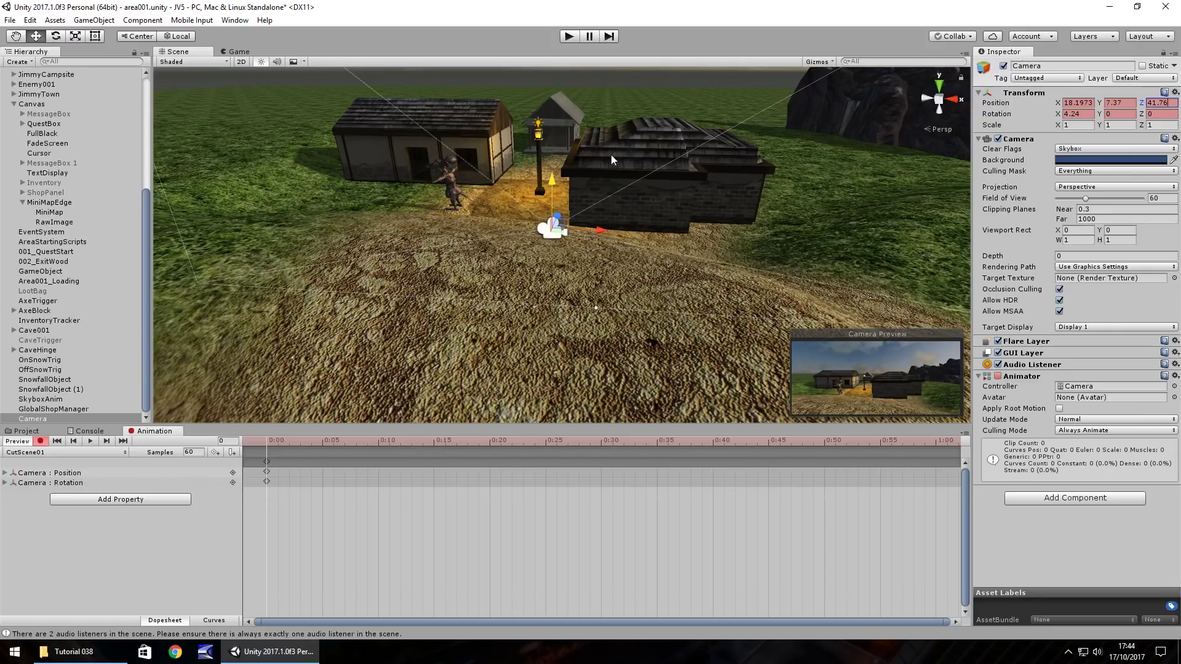
- At frame 30, key the camera at Z 47.19 with Y rotation -17.9, then stop recording
{"action": "right_click_drag", "start_coordinate": [458, 194], "coordinate": [655, 216]}
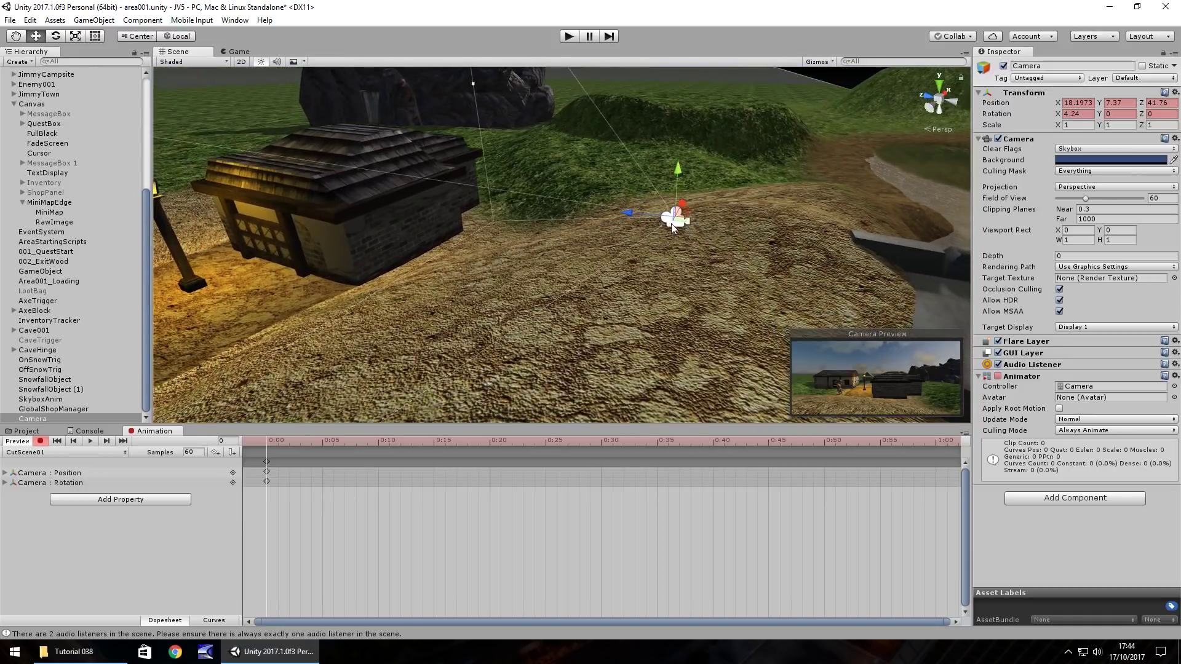
{"action": "left_click", "coordinate": [231, 442]}
{"action": "type", "text": "300"}
{"action": "key", "text": "Return"}
{"action": "left_click_drag", "start_coordinate": [625, 212], "coordinate": [433, 220]}
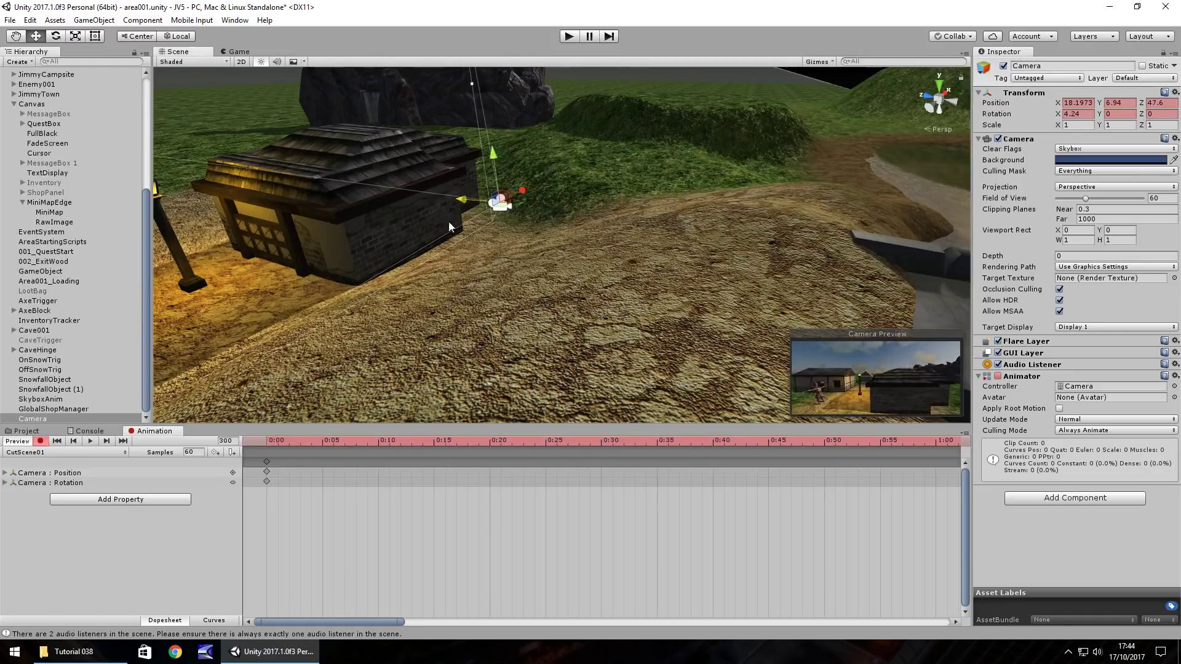
{"action": "left_click_drag", "start_coordinate": [1111, 113], "coordinate": [680, 139]}
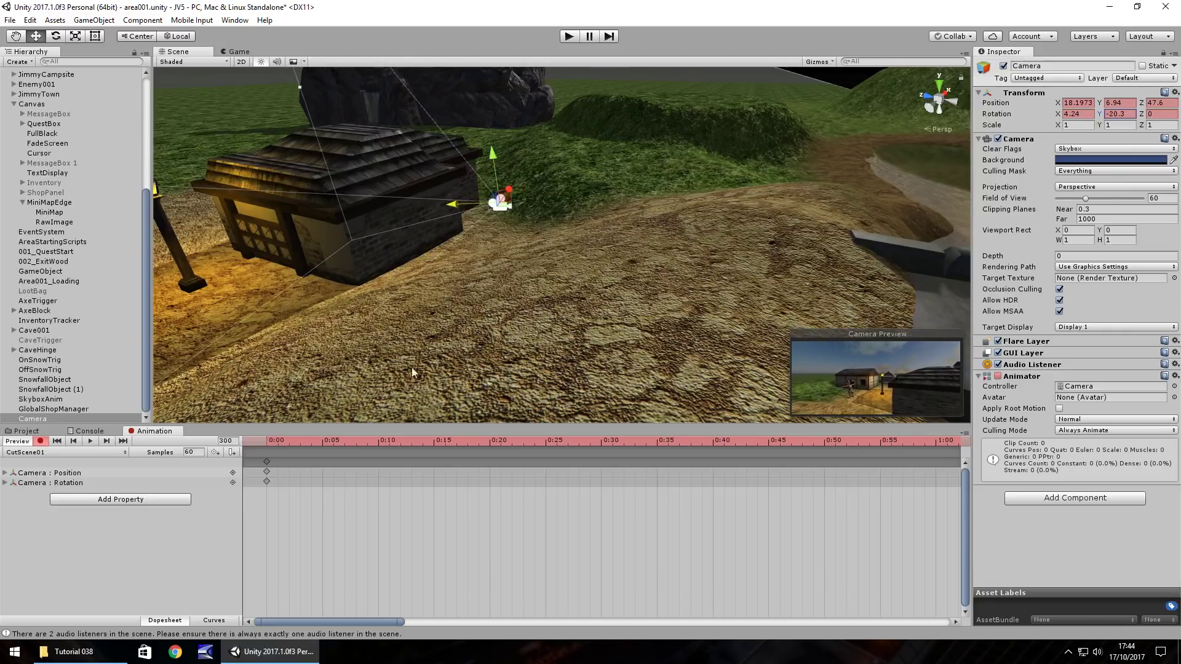
{"action": "left_click", "coordinate": [40, 441]}
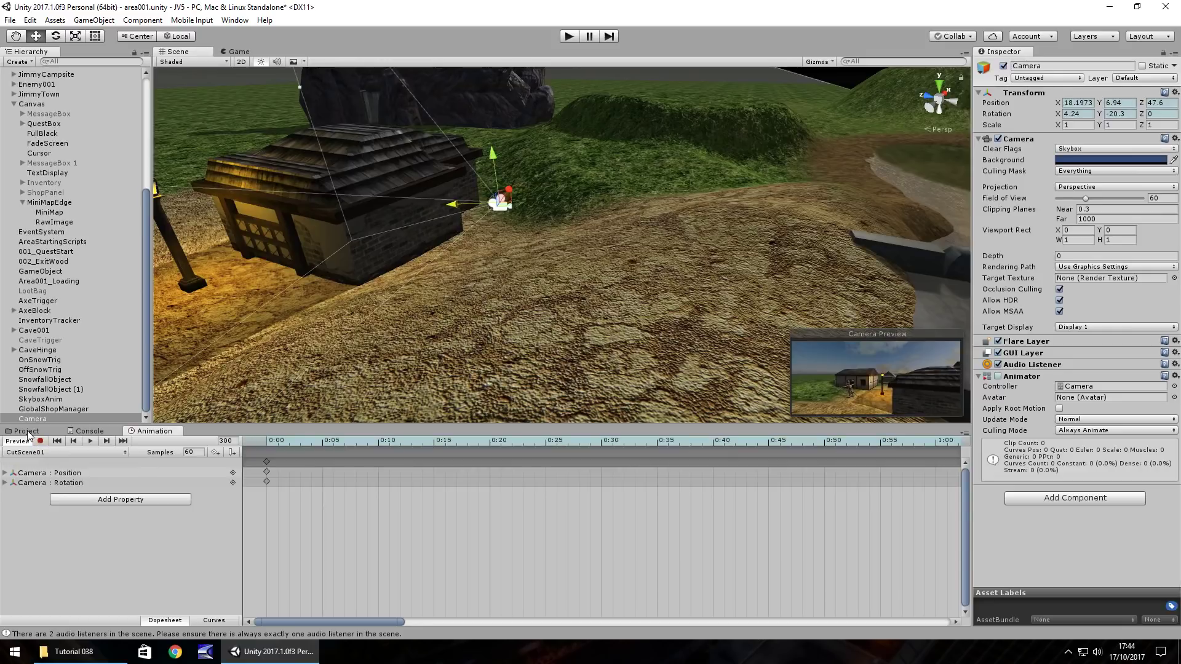
- Create a second Camera and drag it toward the house
{"action": "left_click", "coordinate": [26, 431]}
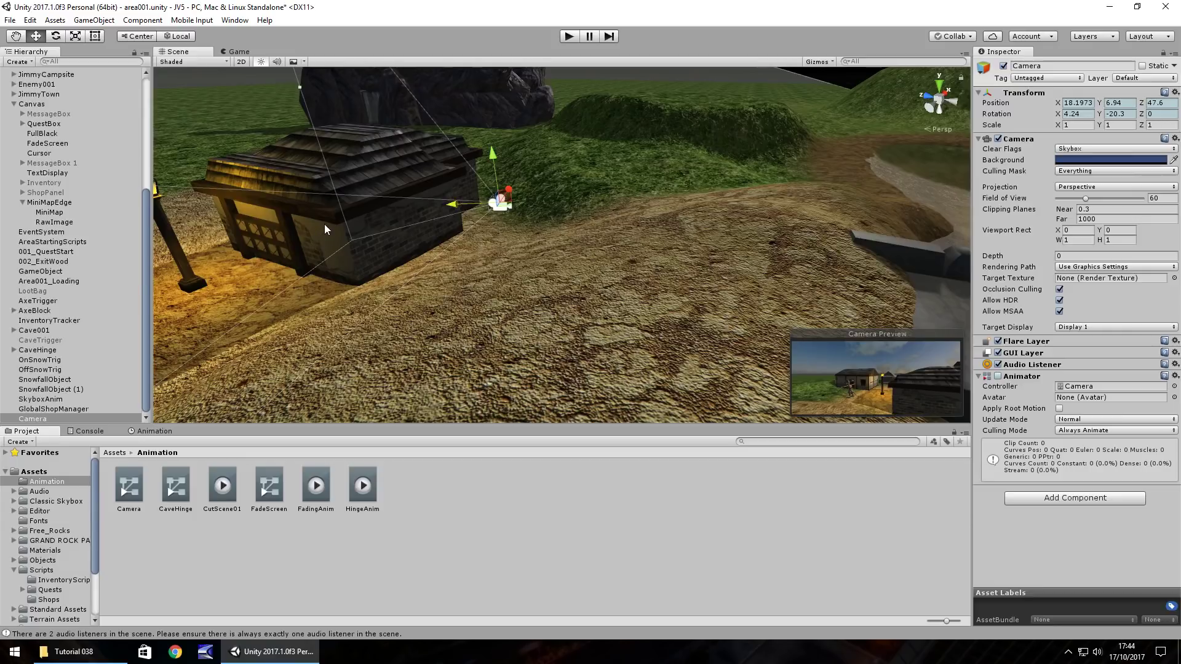
{"action": "left_click", "coordinate": [102, 23]}
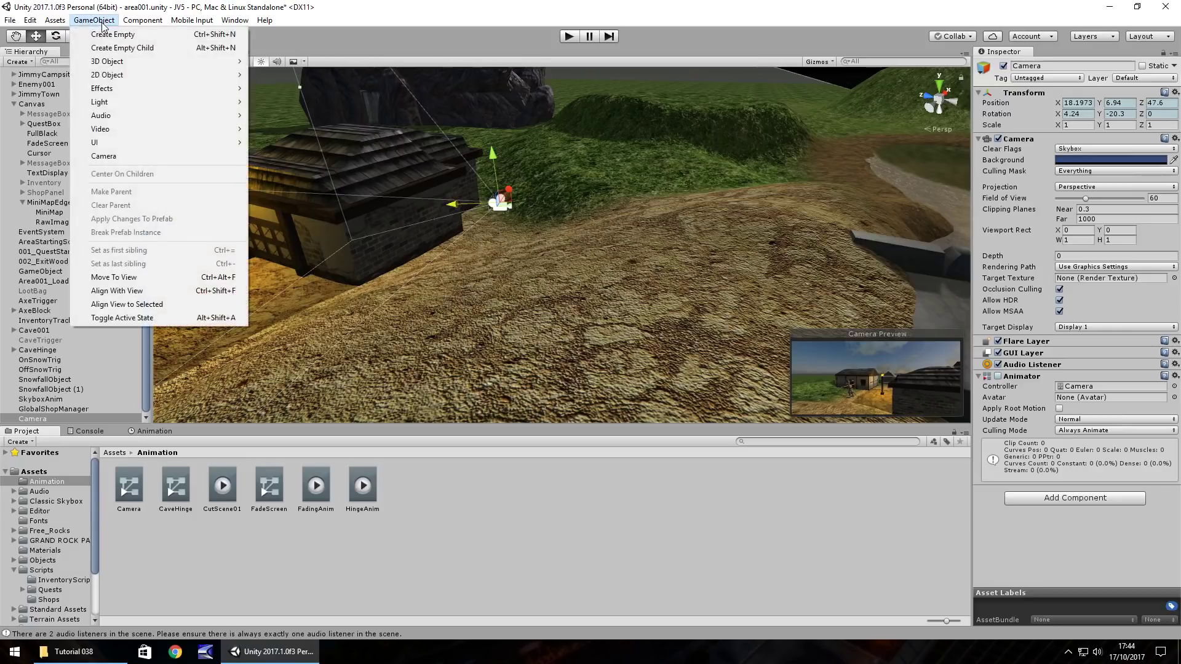
{"action": "left_click", "coordinate": [108, 155]}
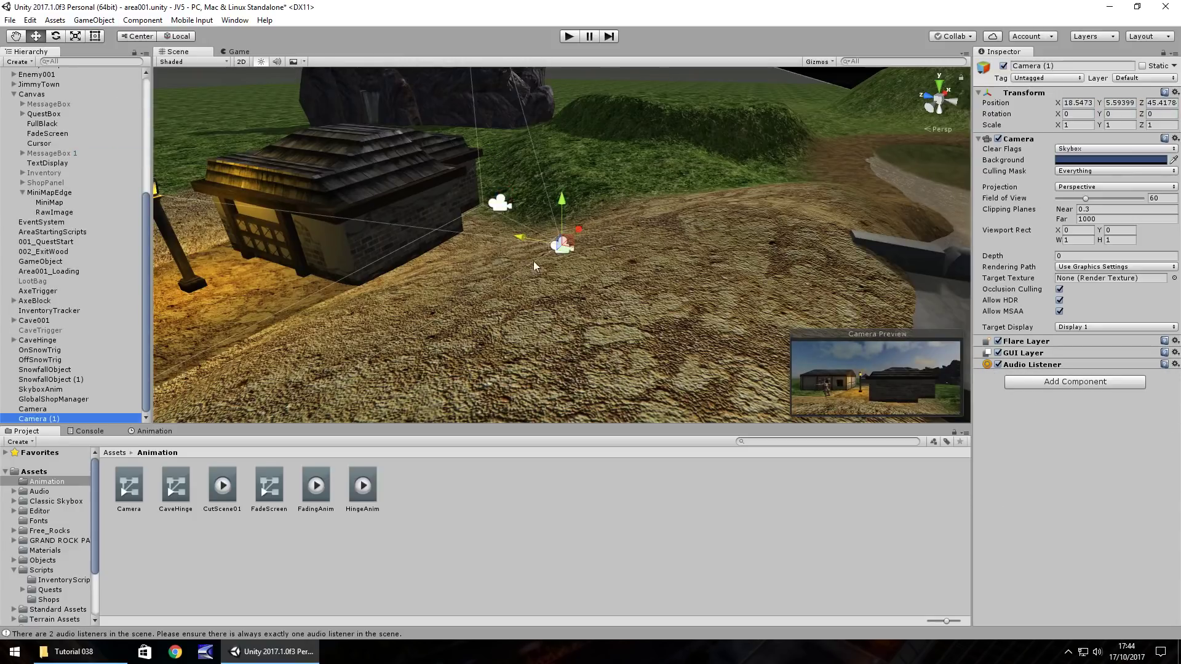
{"action": "left_click_drag", "start_coordinate": [523, 239], "coordinate": [320, 213]}
{"action": "left_click_drag", "start_coordinate": [423, 201], "coordinate": [260, 238]}
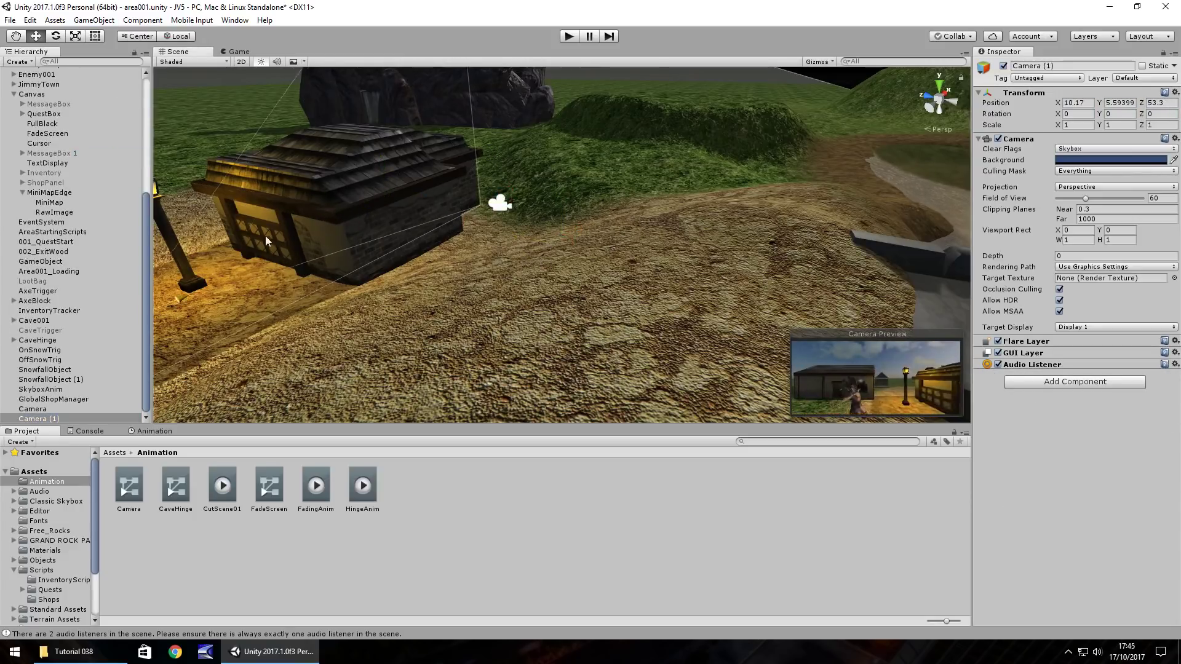
- Lower the camera, shift it to X 11.06, and set its Y rotation to 90
{"action": "key", "text": "f"}
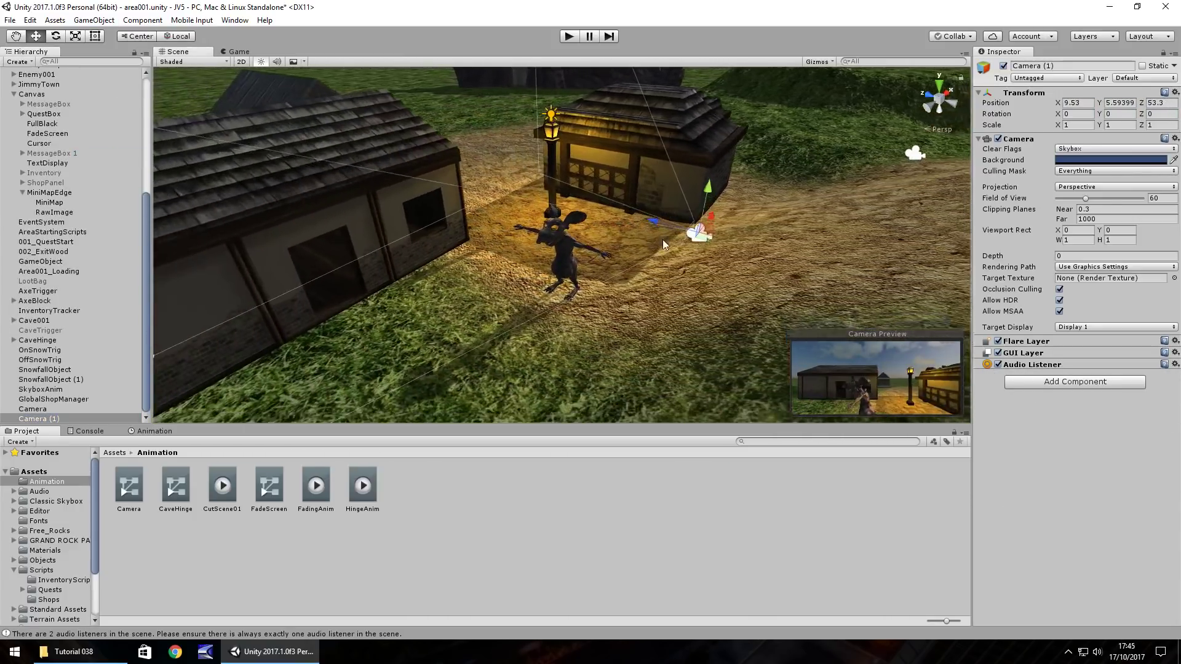
{"action": "left_click_drag", "start_coordinate": [699, 176], "coordinate": [507, 223]}
{"action": "left_click_drag", "start_coordinate": [605, 205], "coordinate": [625, 205]}
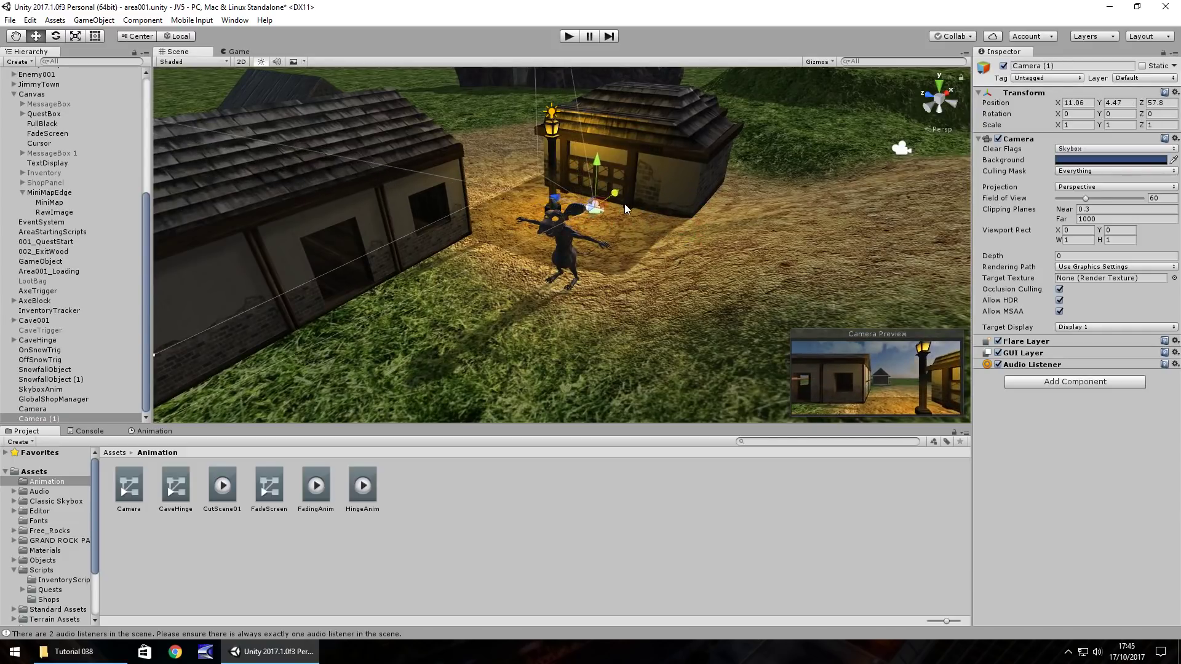
{"action": "left_click", "coordinate": [1116, 114]}
{"action": "type", "text": "90"}
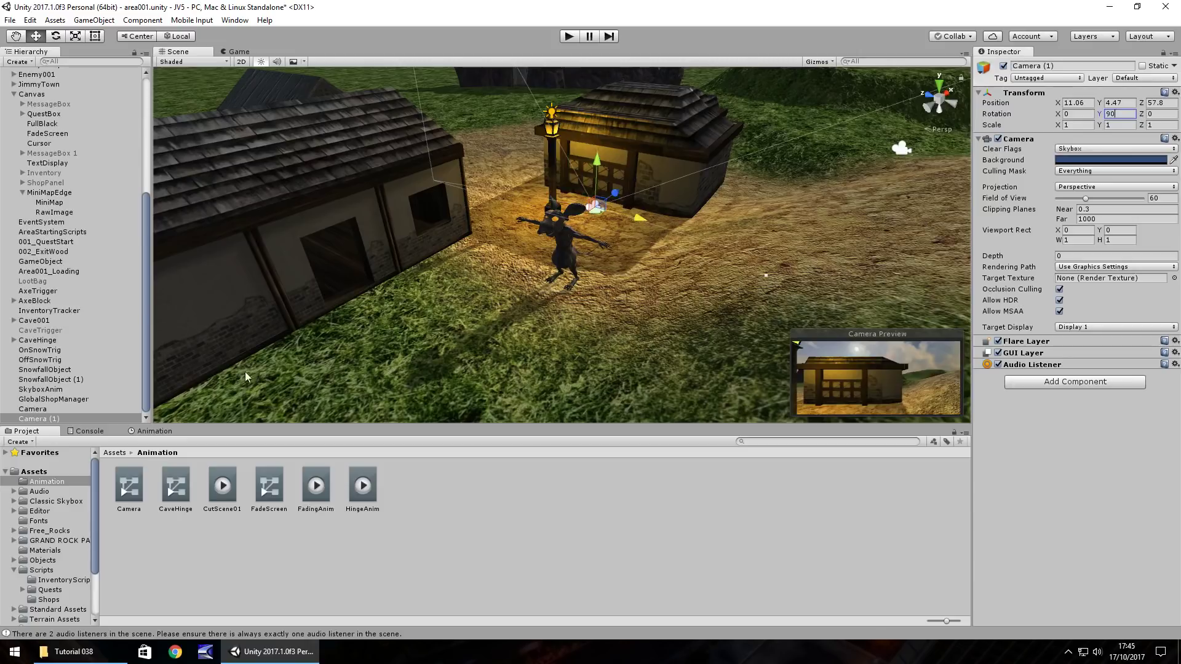
- Create and save a CutScene02 animation clip for Camera (1)
{"action": "left_click", "coordinate": [164, 433]}
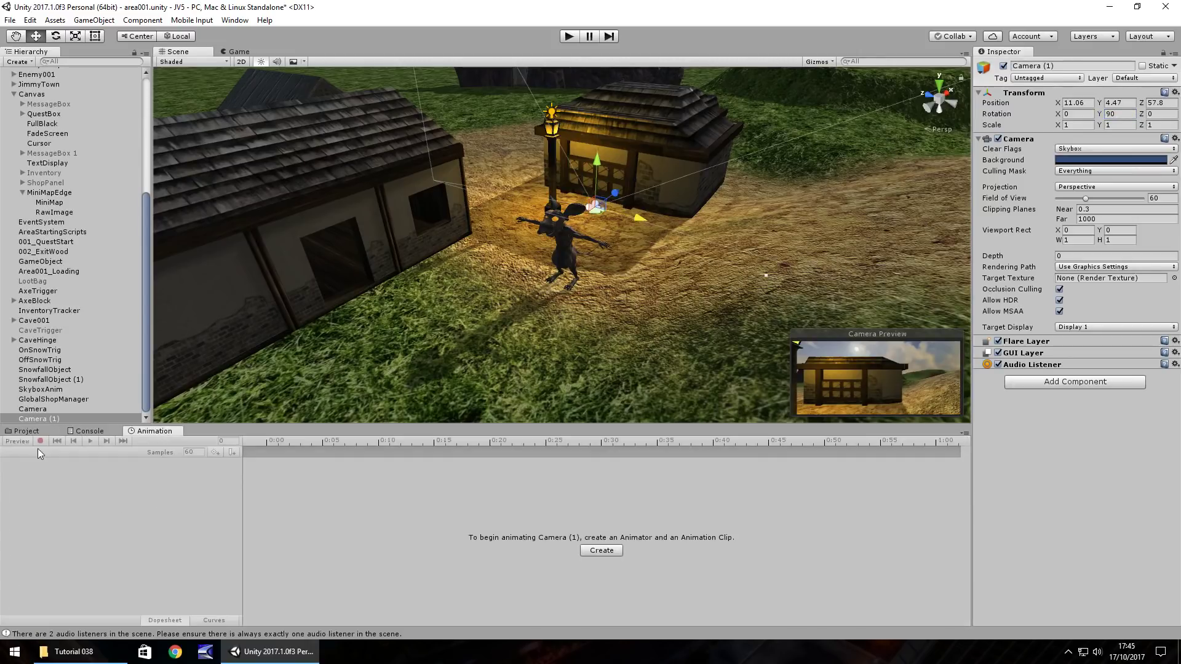
{"action": "left_click", "coordinate": [602, 550]}
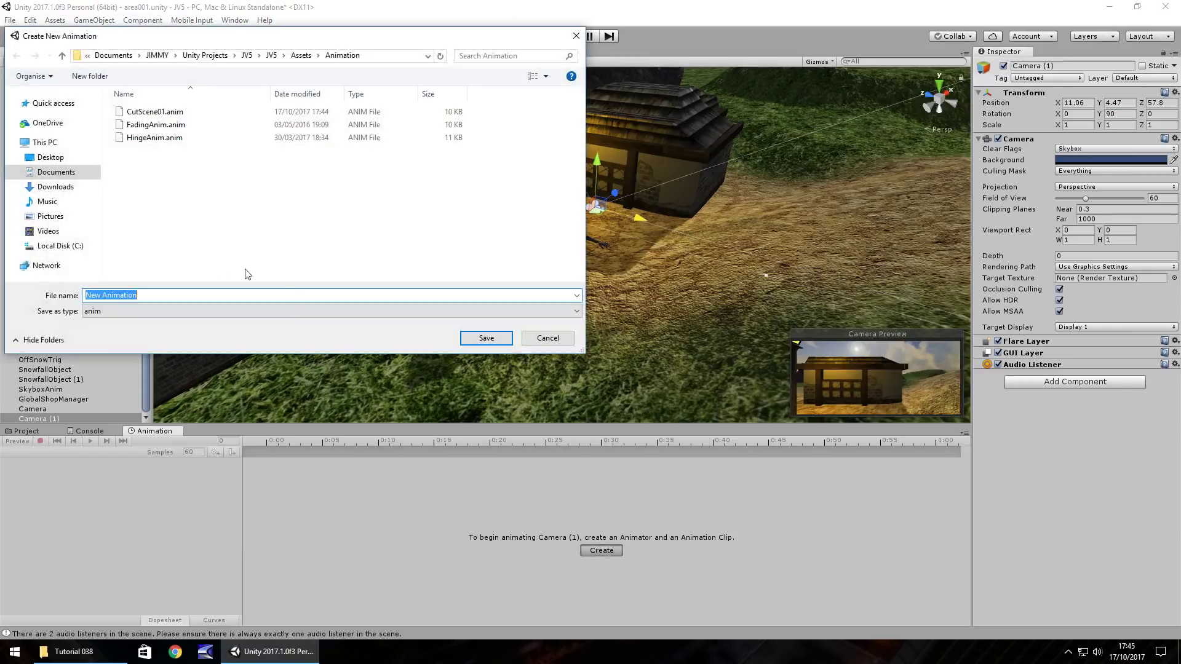
{"action": "left_click", "coordinate": [155, 111]}
{"action": "left_click", "coordinate": [121, 295]}
{"action": "key", "text": "BackSpace"}
{"action": "type", "text": "2.anim"}
{"action": "left_click", "coordinate": [486, 338]}
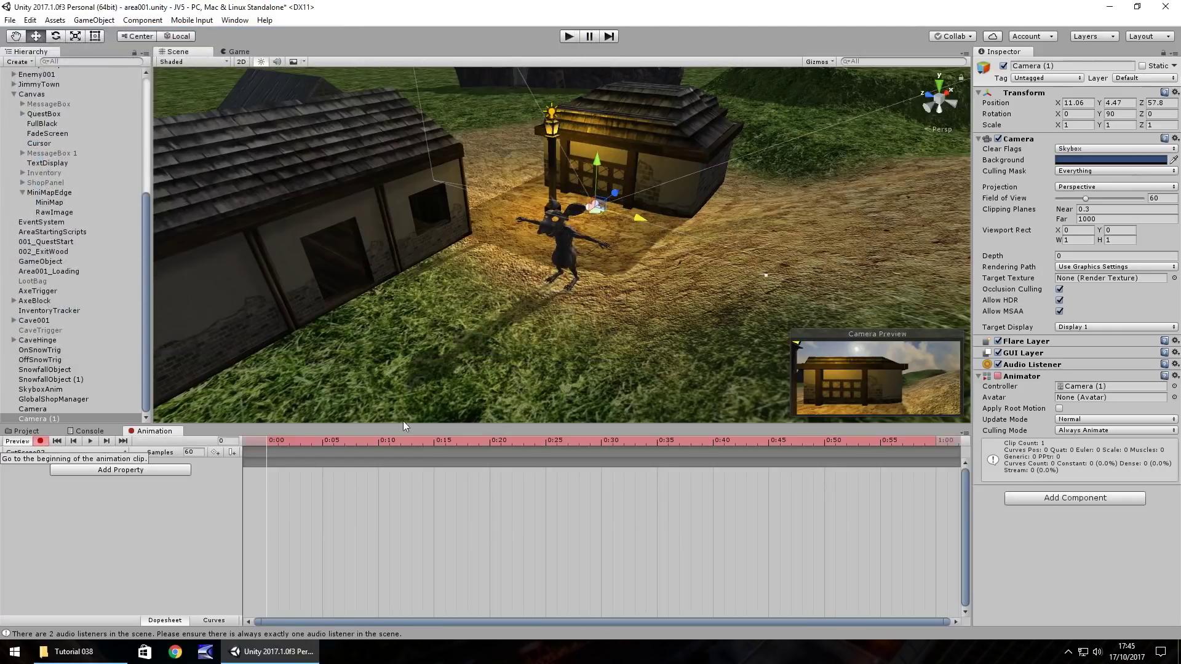
- Key Y rotation 90 at frame 0, rotate to 30.76 at frame 300, and stop recording
{"action": "left_click", "coordinate": [1121, 114]}
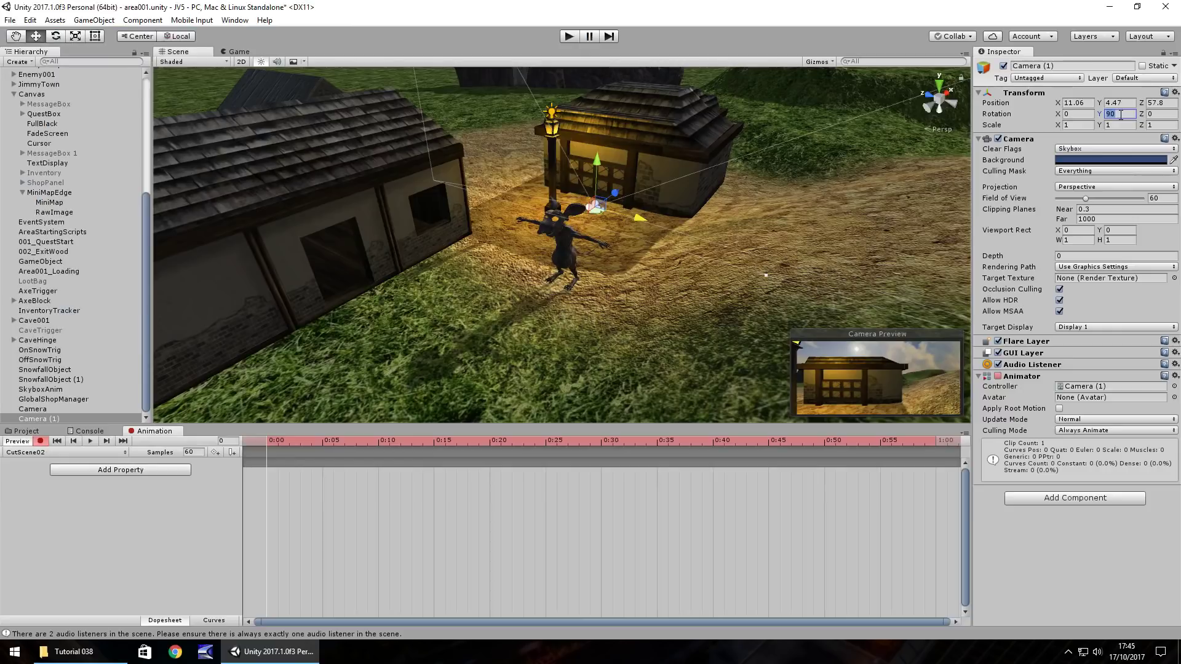
{"action": "type", "text": "90"}
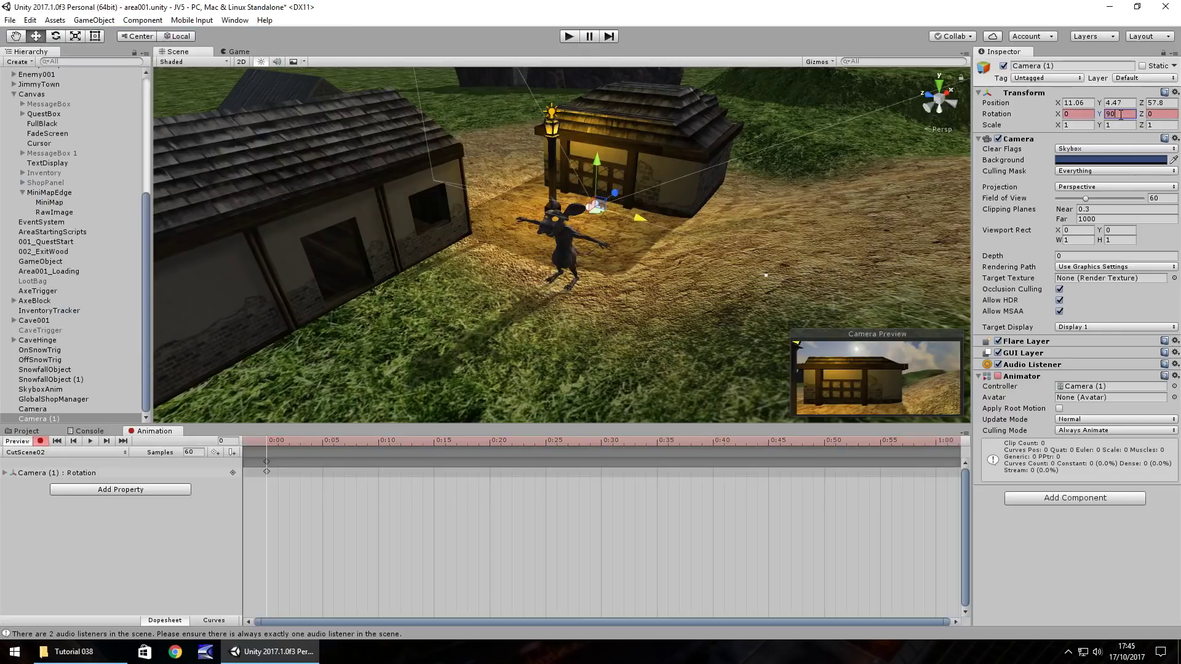
{"action": "left_click", "coordinate": [232, 441]}
{"action": "type", "text": "300"}
{"action": "key", "text": "Return"}
{"action": "left_click_drag", "start_coordinate": [1099, 113], "coordinate": [1087, 151]}
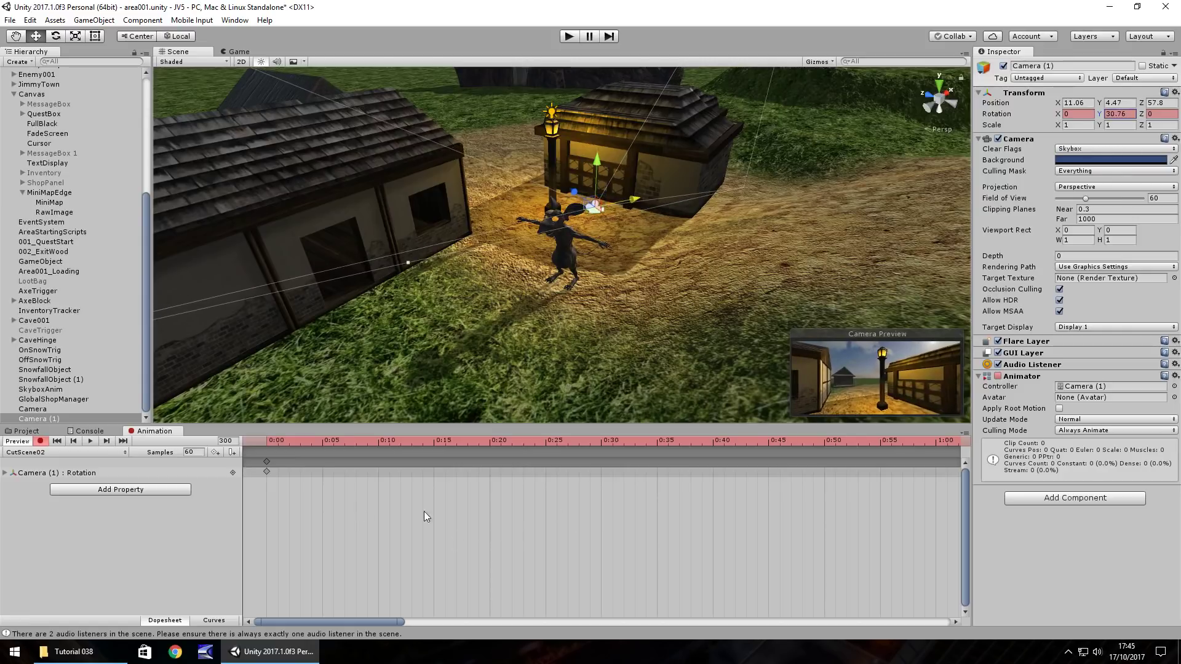
{"action": "left_click", "coordinate": [40, 441]}
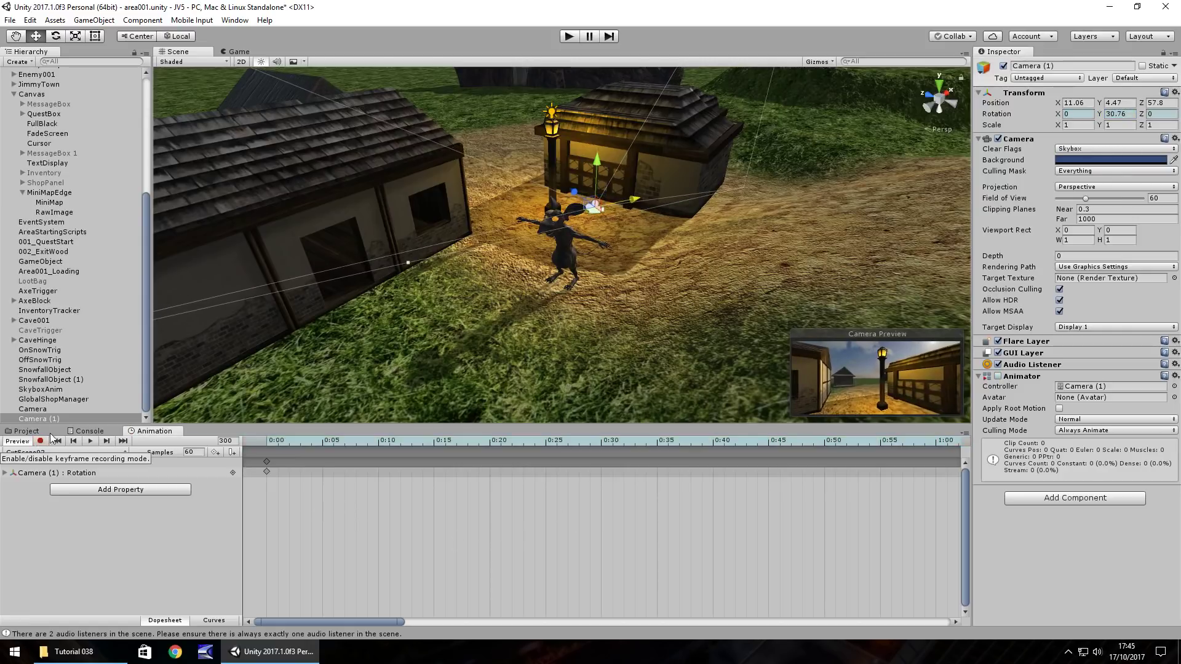
{"action": "left_click", "coordinate": [28, 433]}
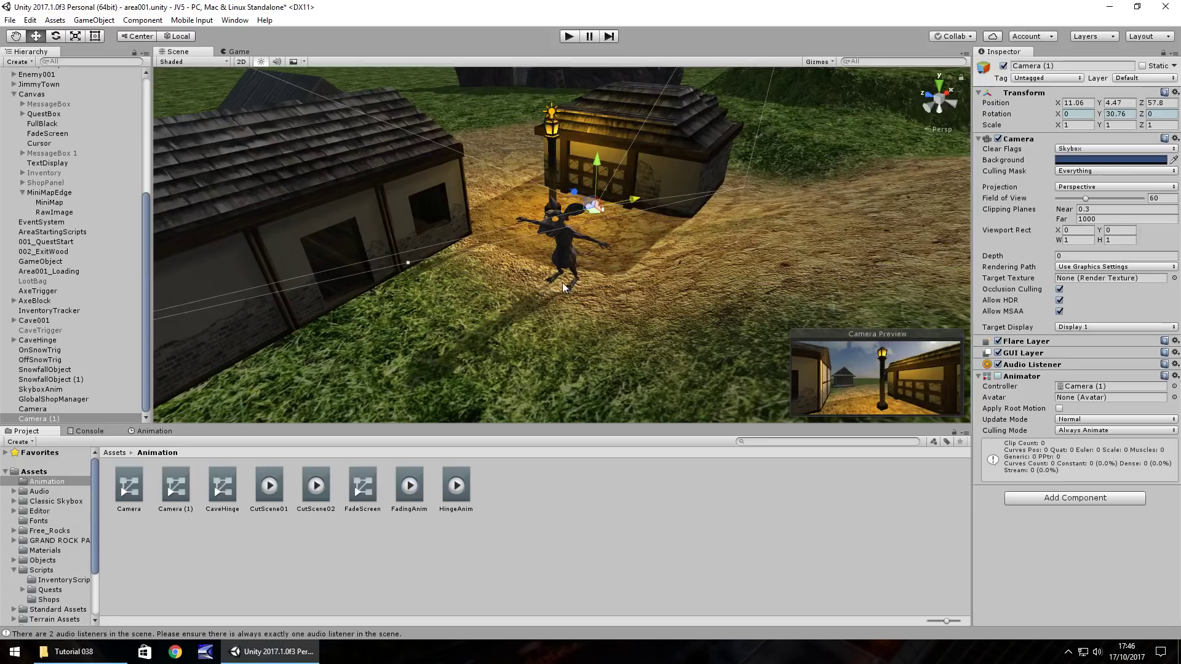
- Add a new C# script named CutSceneOne inside the Scripts folder
{"action": "right_click_drag", "start_coordinate": [558, 279], "coordinate": [809, 169]}
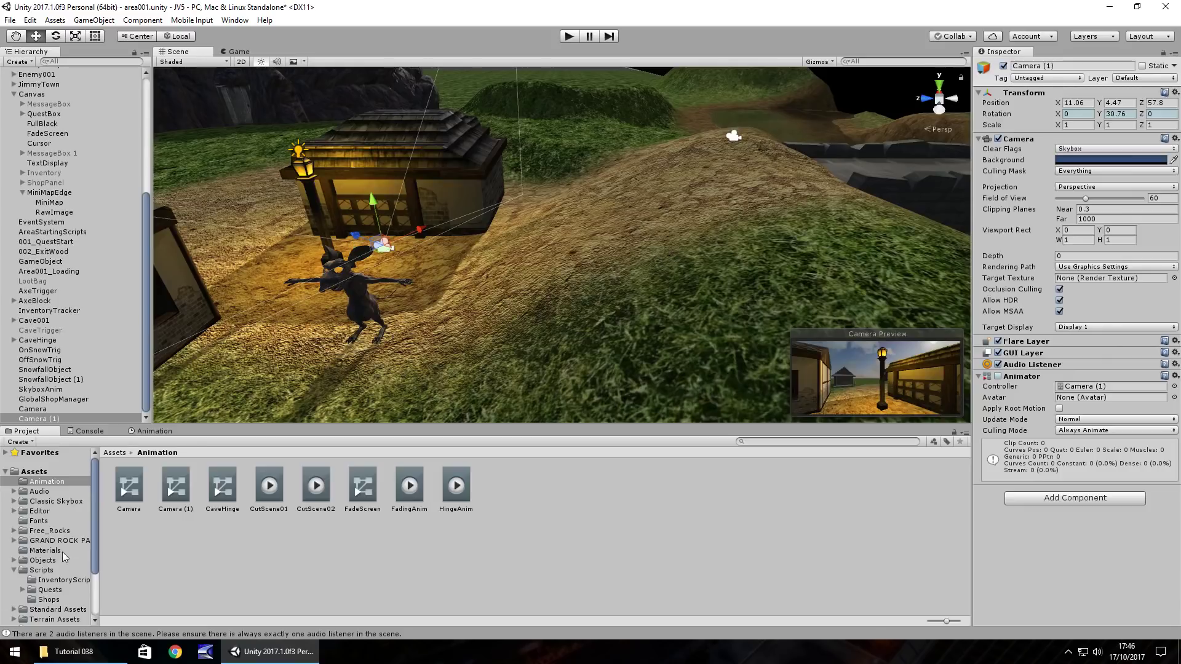
{"action": "scroll", "coordinate": [61, 561], "scroll_direction": "down", "scroll_amount": 3}
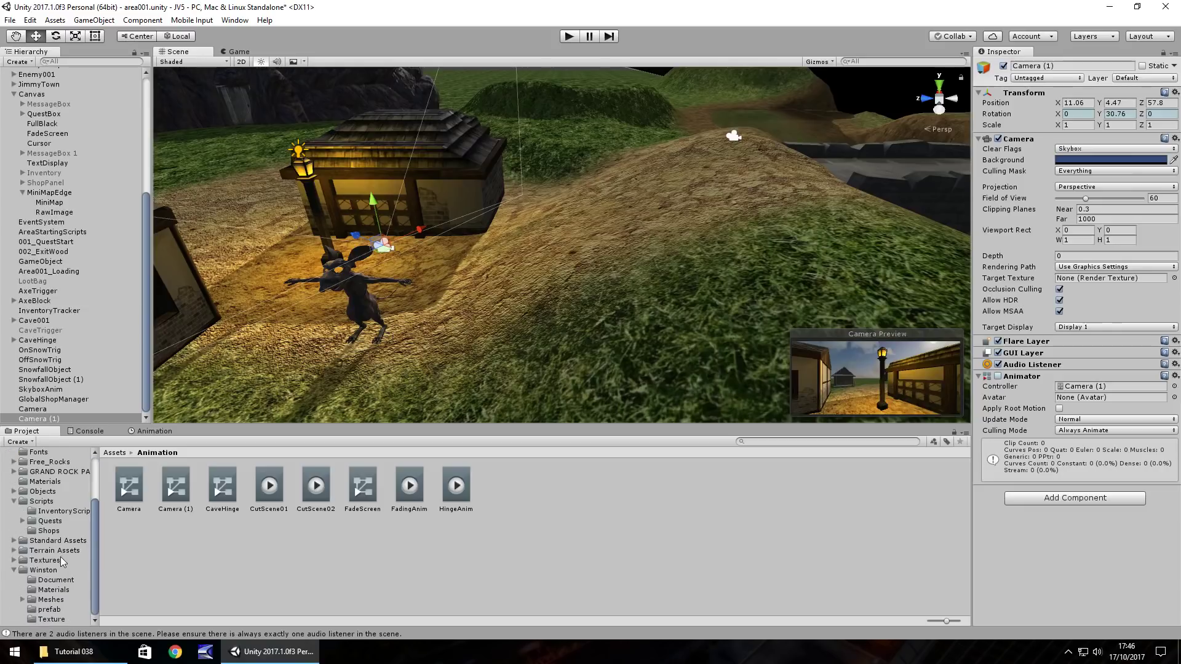
{"action": "left_click", "coordinate": [41, 503]}
{"action": "right_click", "coordinate": [541, 559]}
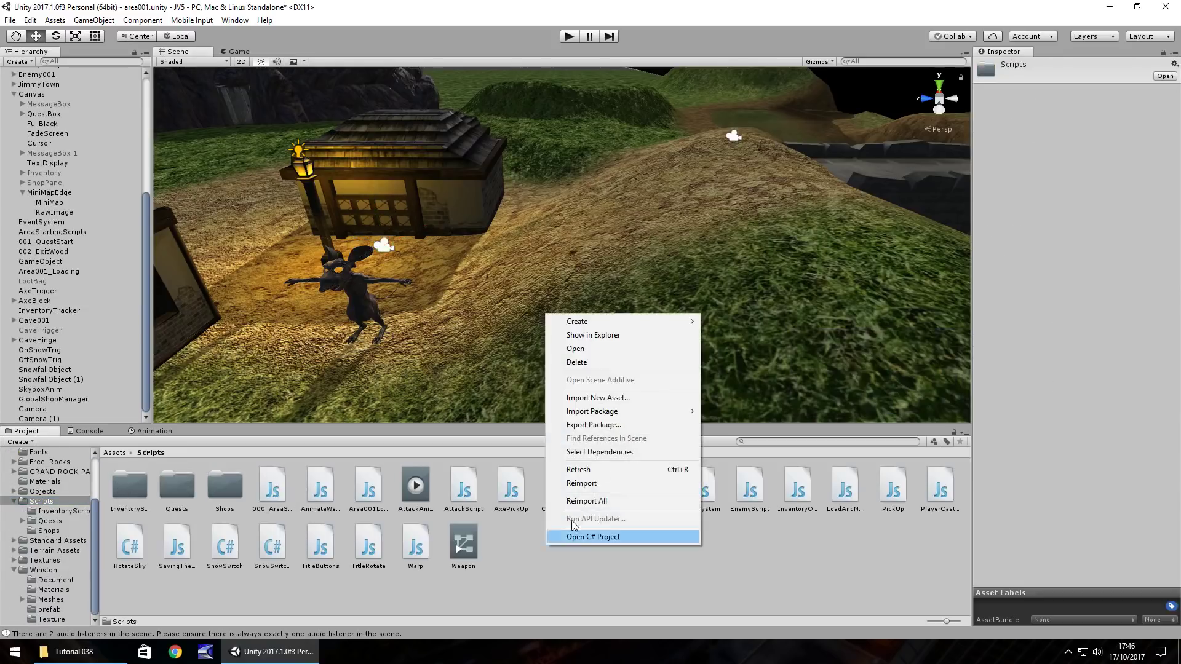
{"action": "mouse_move", "coordinate": [590, 321]}
{"action": "left_click", "coordinate": [733, 292]}
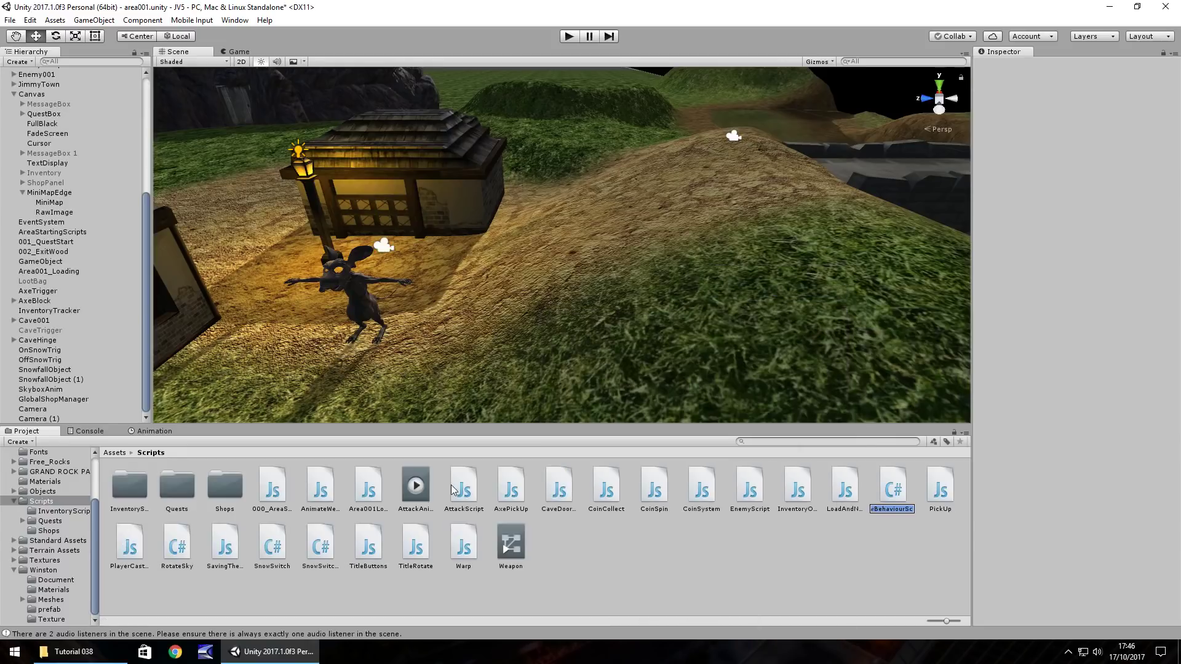
{"action": "type", "text": "CutSceneOne"}
{"action": "key", "text": "Return"}
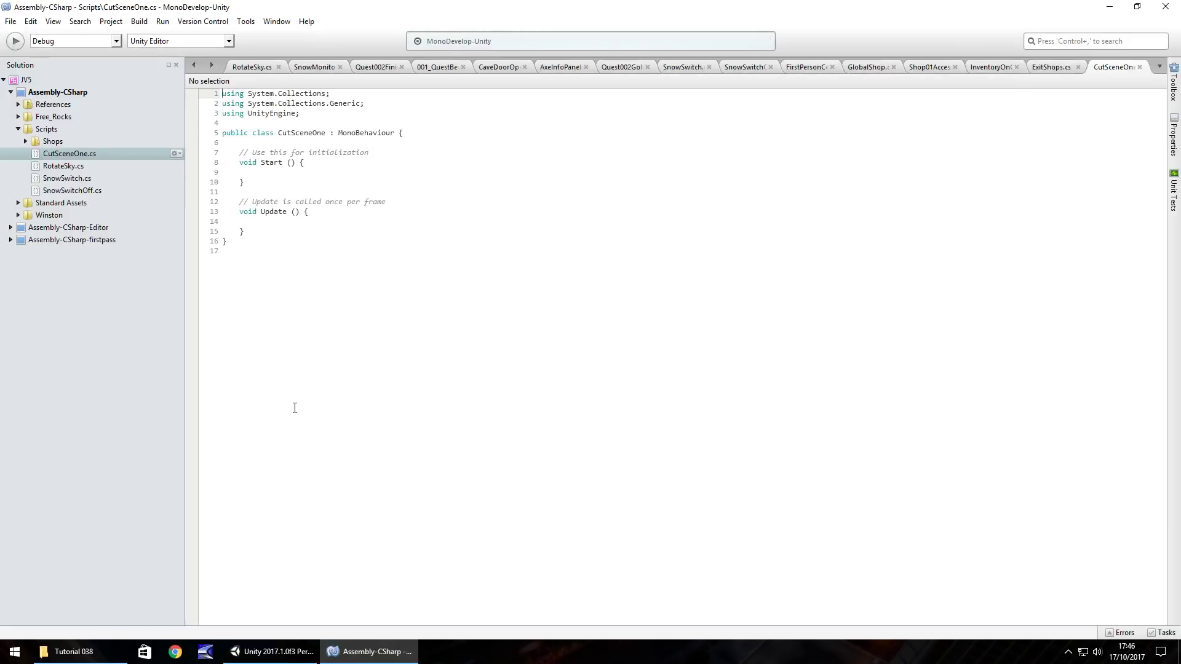
- Switch from MonoDevelop back to the Unity Editor window
{"action": "left_click", "coordinate": [271, 652]}
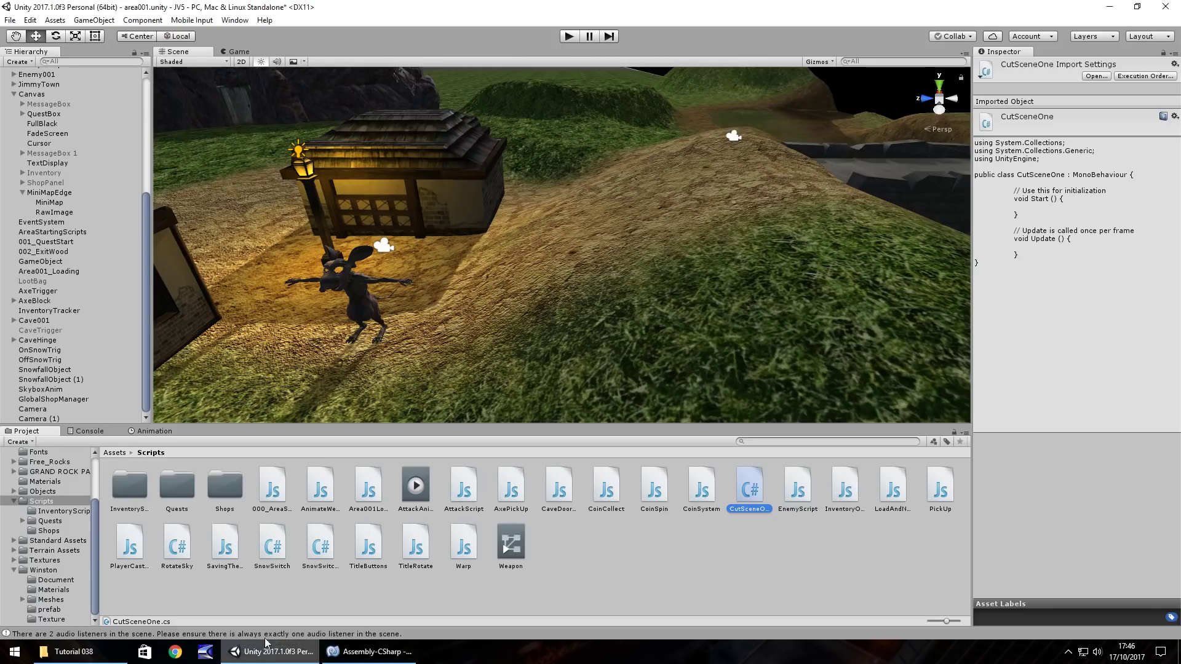
- Rename the two cameras CutSceneCam1 and CutSceneCam2
{"action": "left_click", "coordinate": [37, 409]}
{"action": "left_click", "coordinate": [62, 409]}
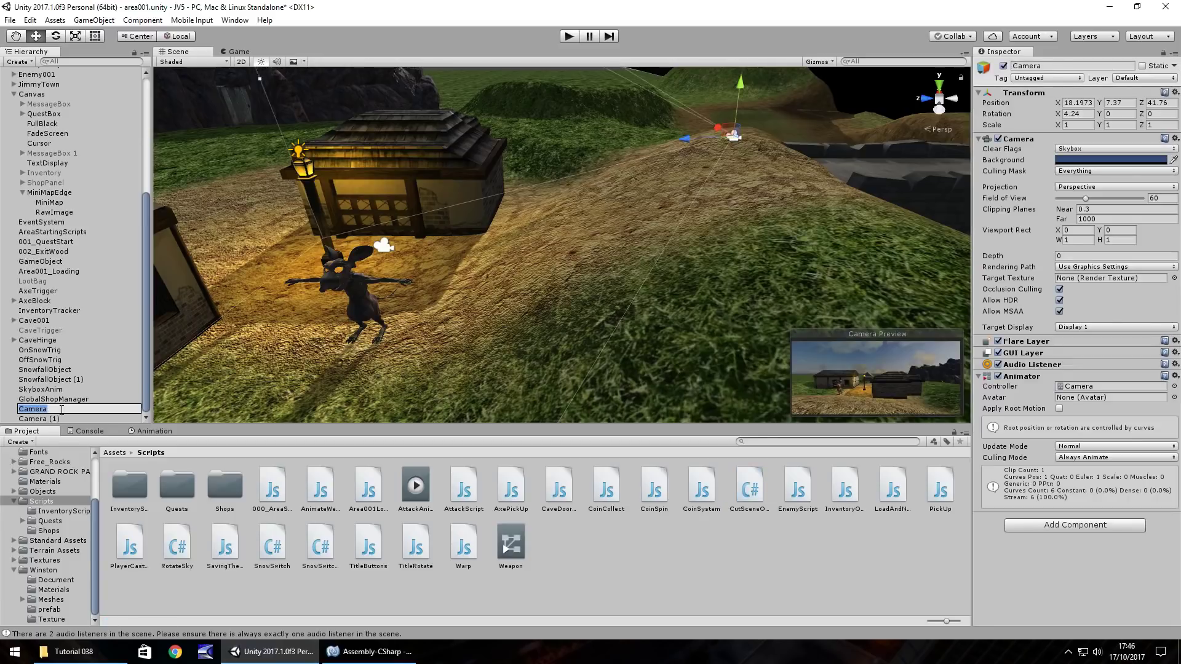
{"action": "type", "text": "CutSceneCam1"}
{"action": "left_click", "coordinate": [62, 418]}
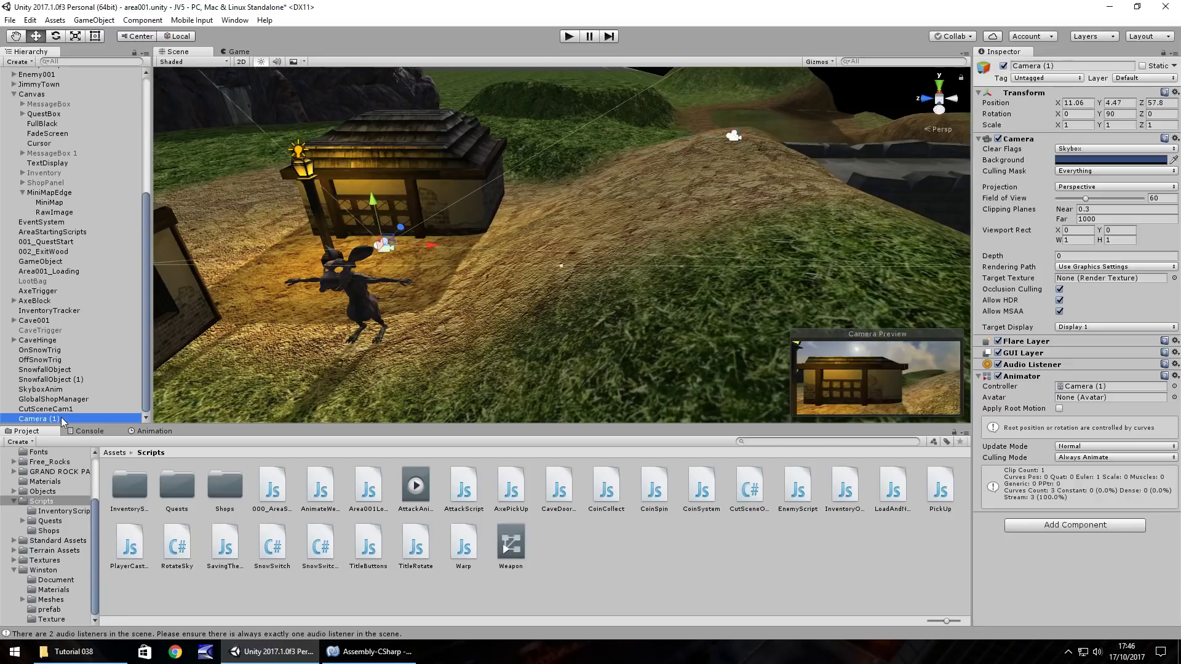
{"action": "left_click", "coordinate": [62, 418]}
{"action": "type", "text": "Curt"}
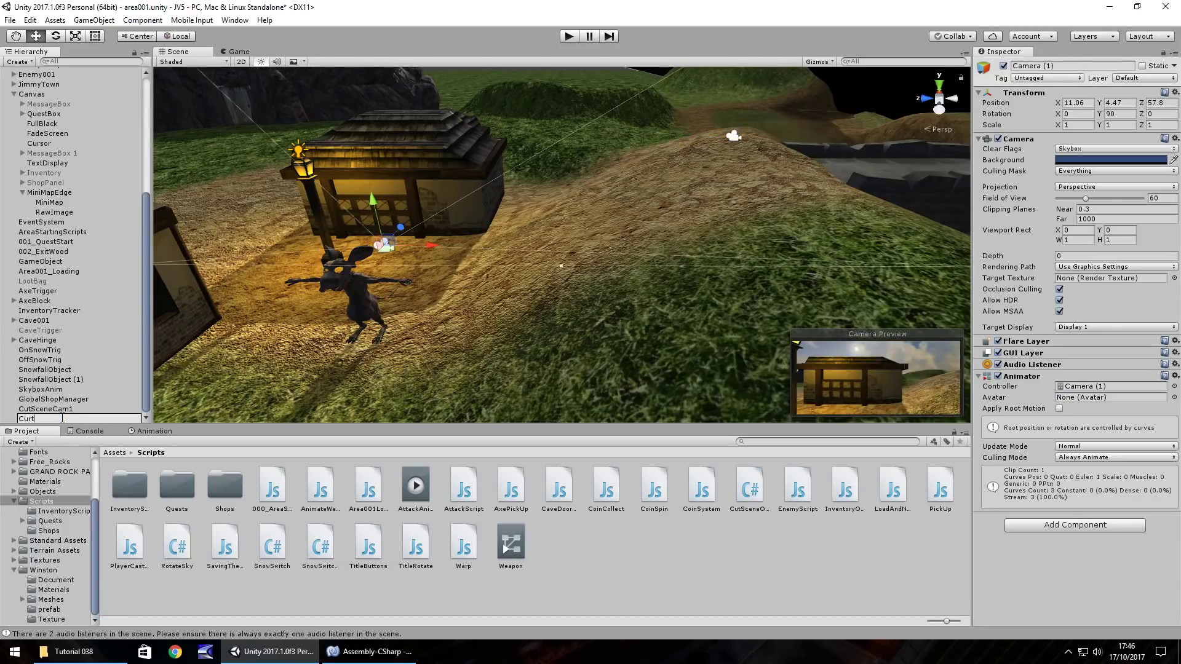
{"action": "type", "text": "tSceneCam2"}
{"action": "key", "text": "Return"}
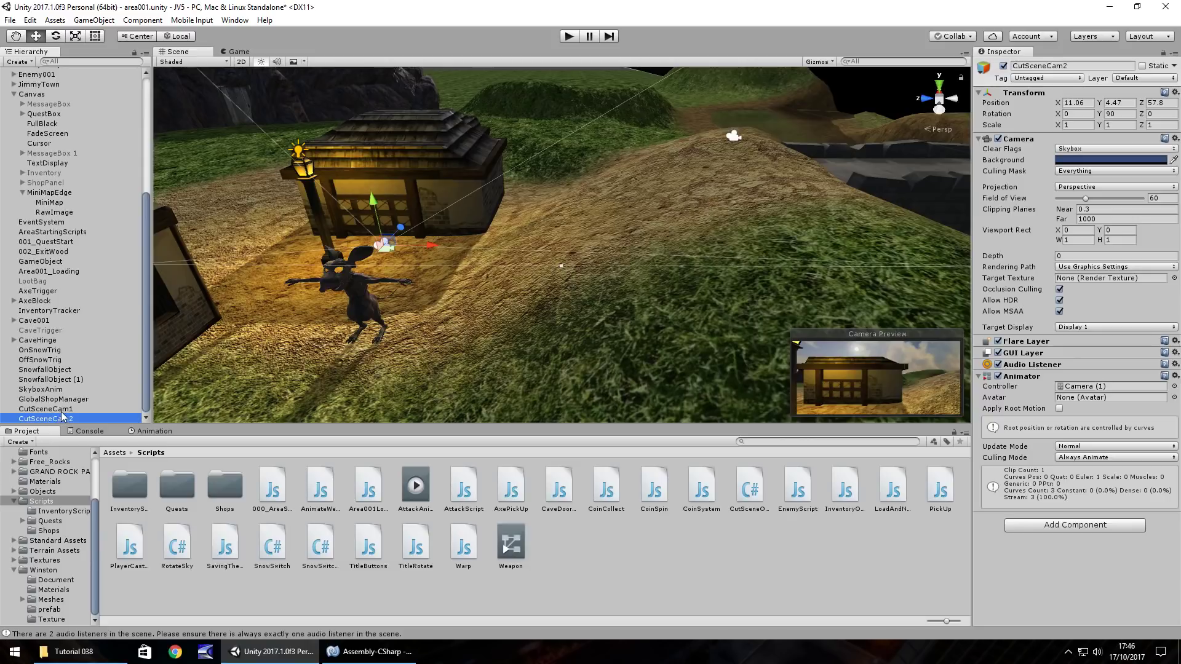
- Deactivate both cut-scene cameras, then select CutSceneCam1
{"action": "left_click", "coordinate": [62, 409], "text": "ctrl"}
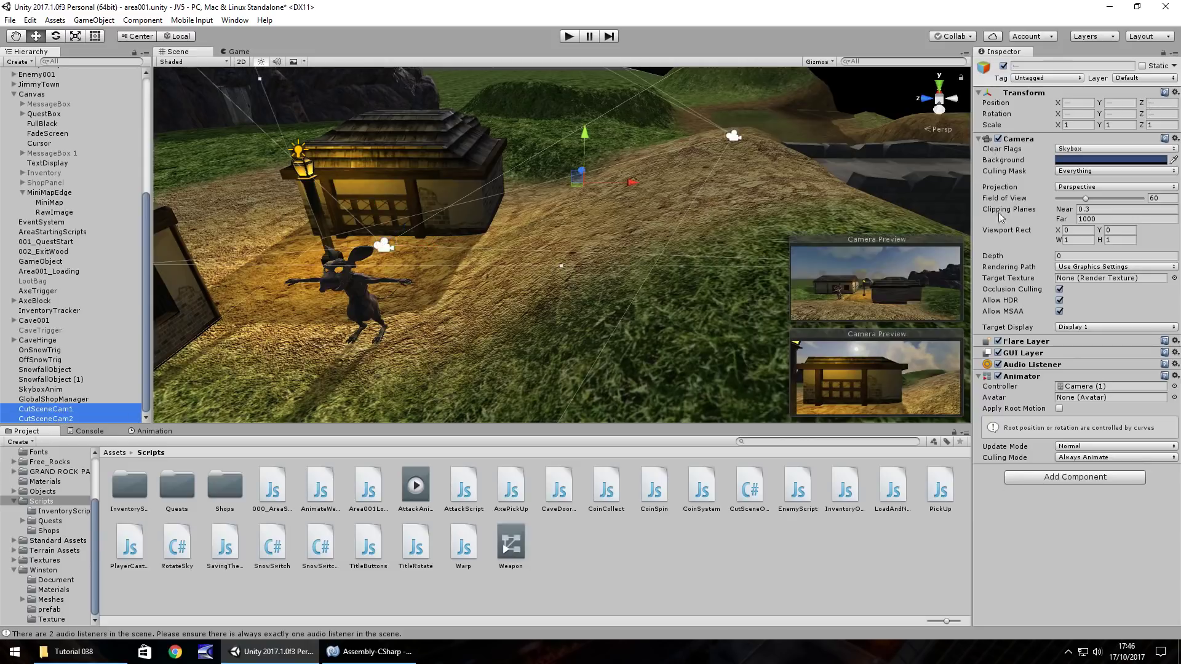
{"action": "left_click", "coordinate": [1004, 66]}
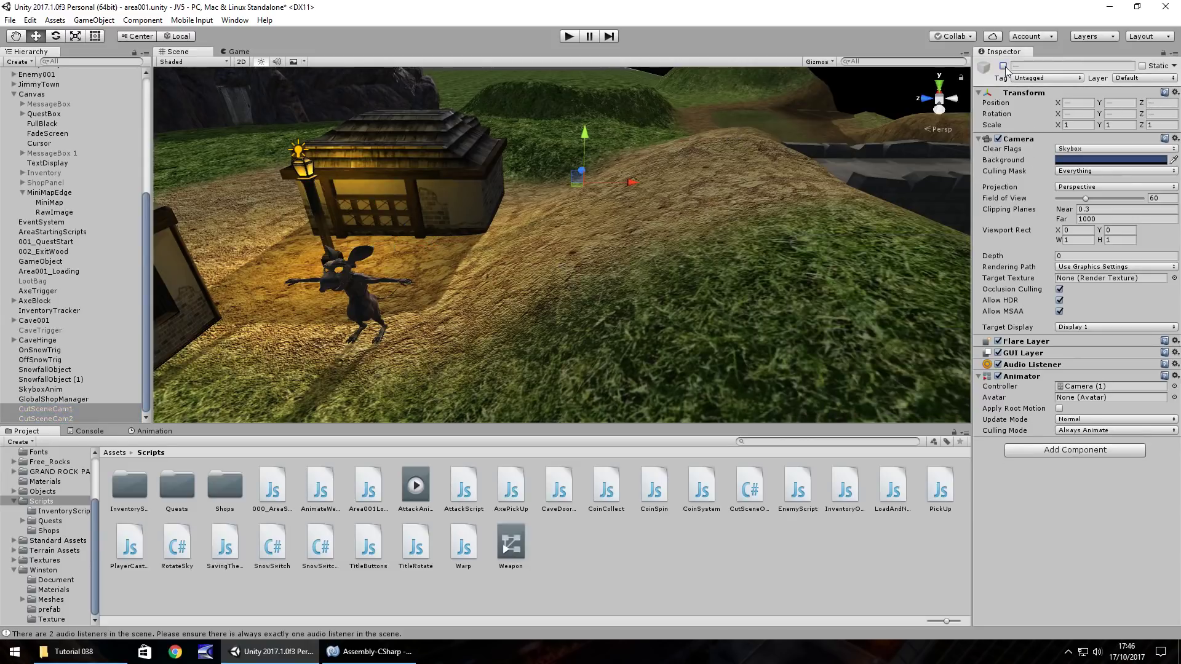
{"action": "left_click", "coordinate": [62, 409]}
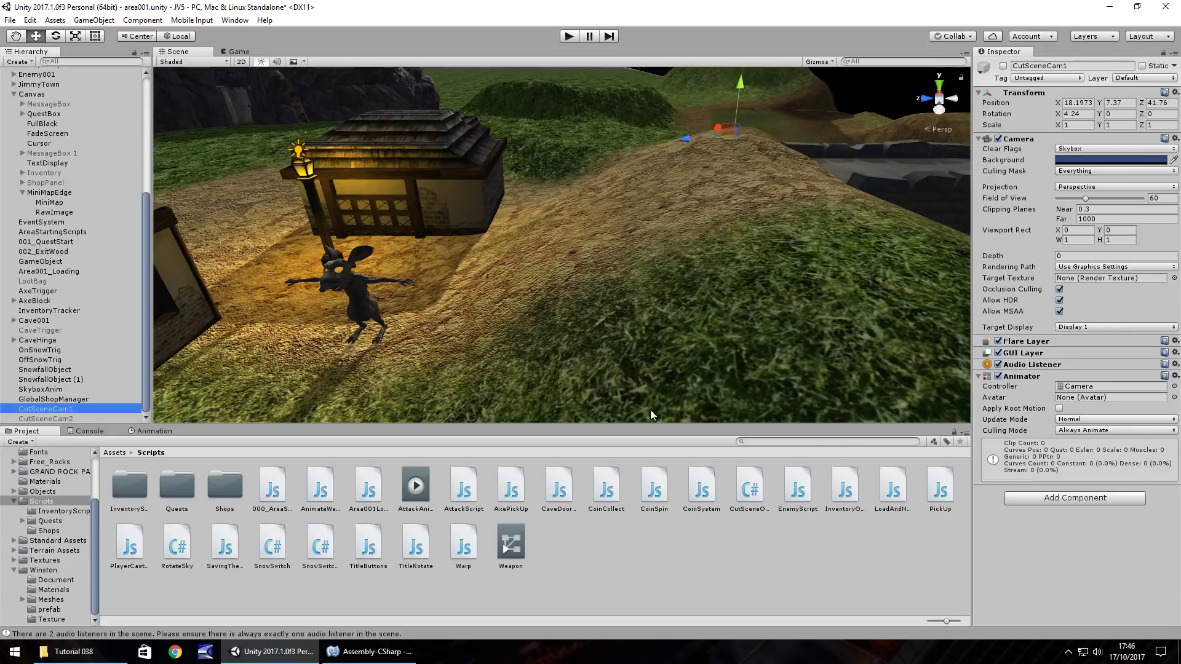
- Replace CutSceneCam1's Animator component with an Animation component
{"action": "right_click", "coordinate": [1022, 377]}
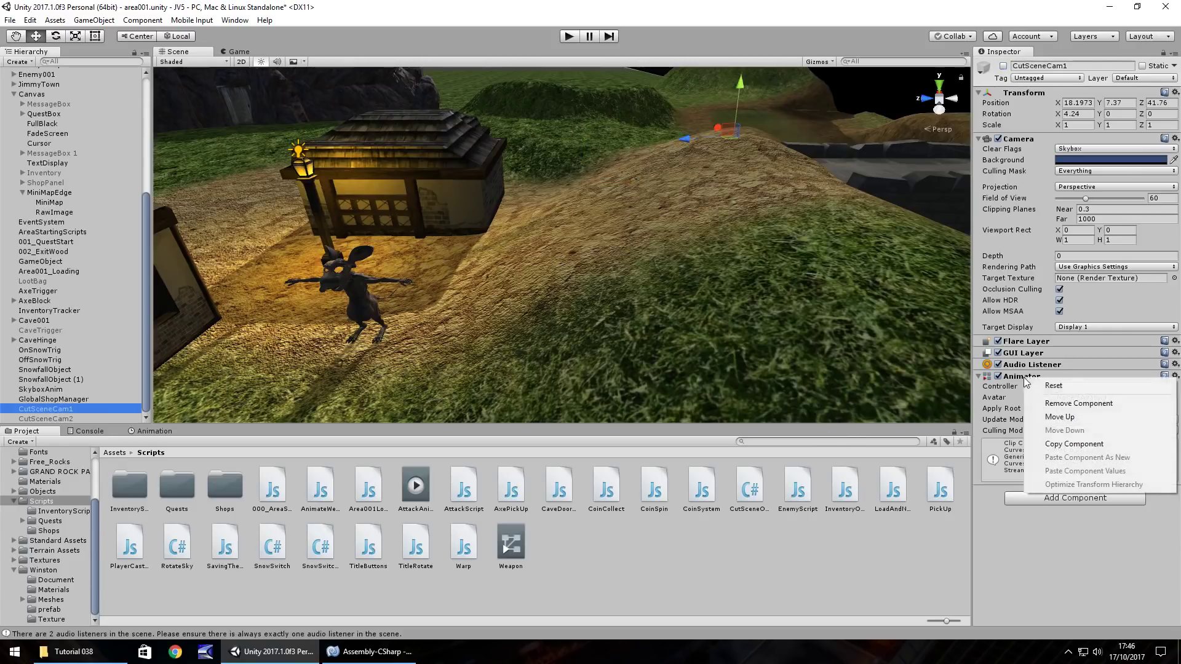
{"action": "left_click", "coordinate": [1074, 405]}
{"action": "left_click", "coordinate": [1068, 391]}
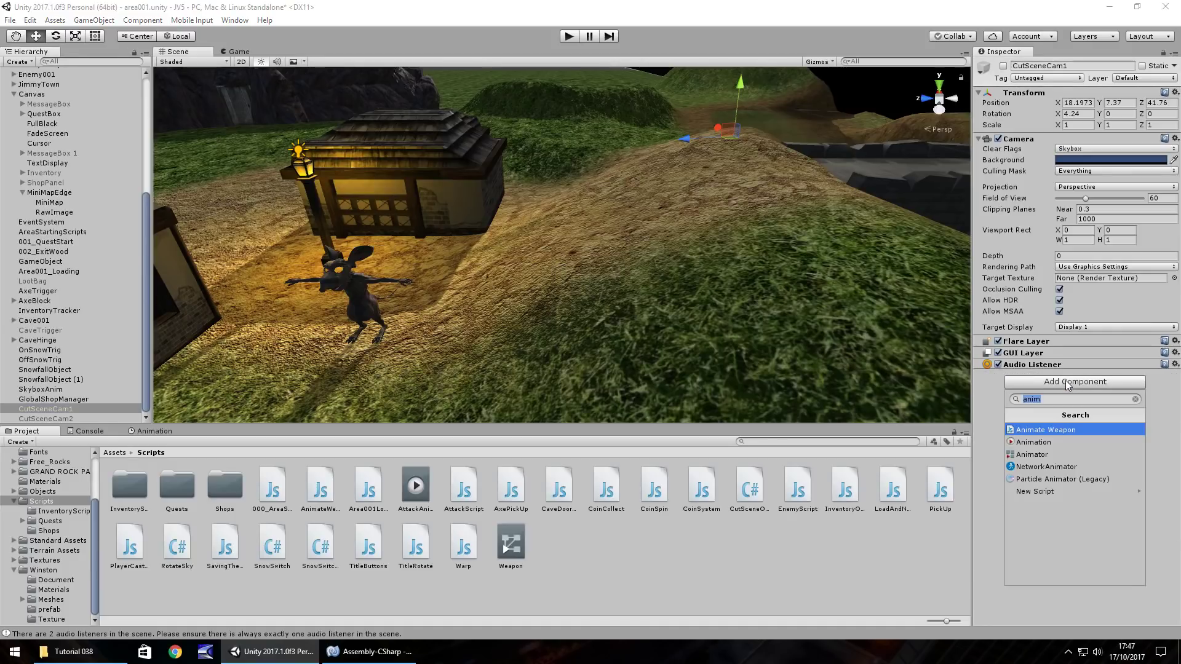
{"action": "left_click", "coordinate": [1044, 445]}
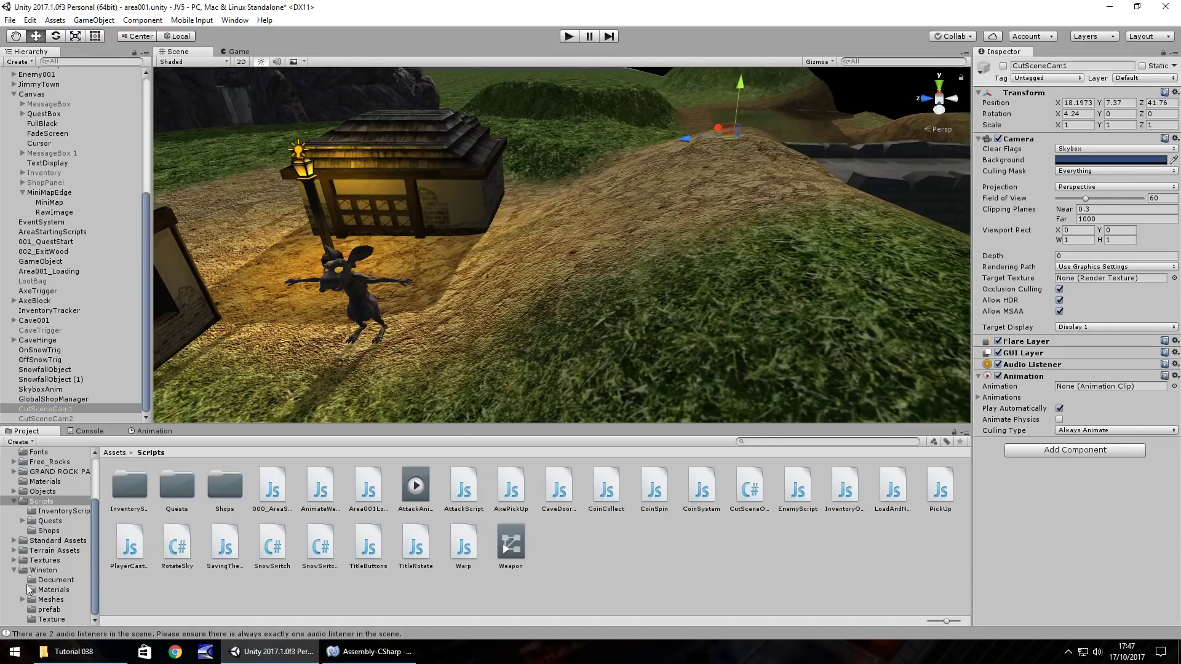
- Assign CutScene01 as the Animation clip and as Animations element 0, list size 1
{"action": "left_click_drag", "start_coordinate": [96, 529], "coordinate": [97, 492]}
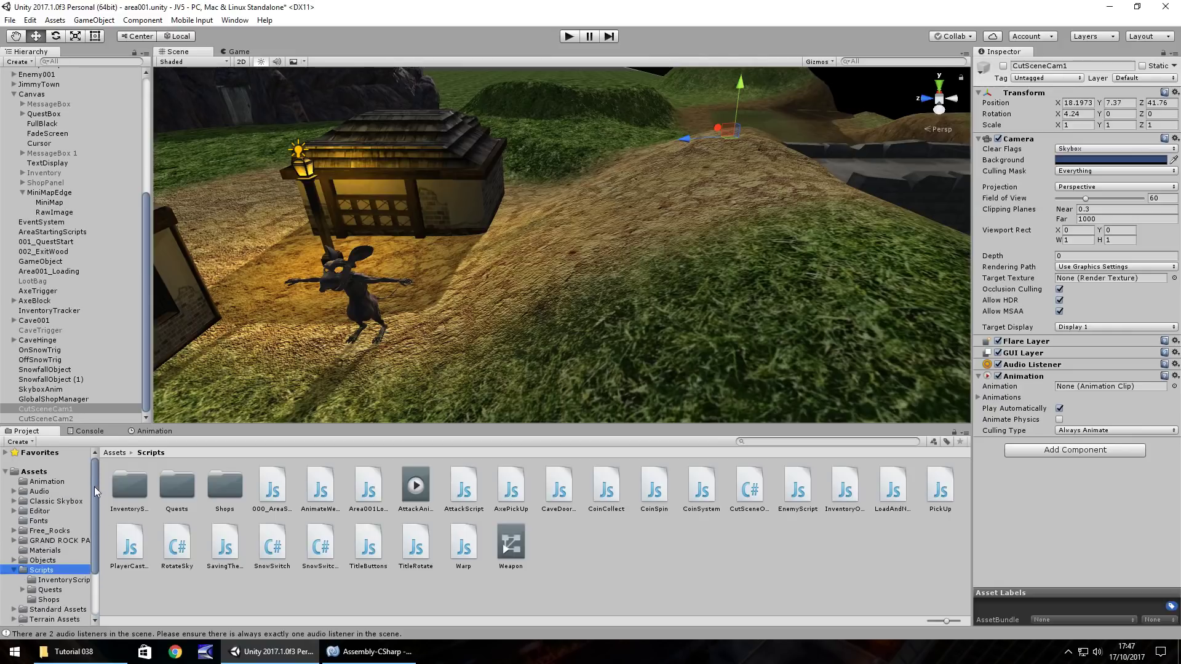
{"action": "left_click", "coordinate": [48, 482]}
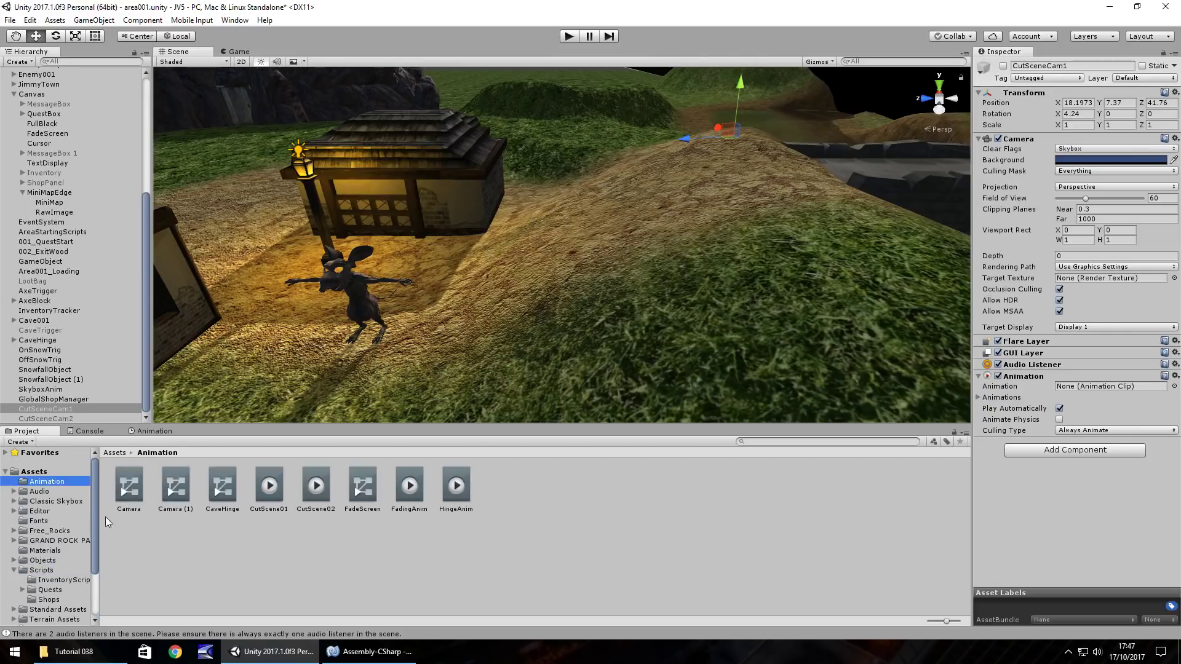
{"action": "left_click_drag", "start_coordinate": [269, 486], "coordinate": [1089, 388]}
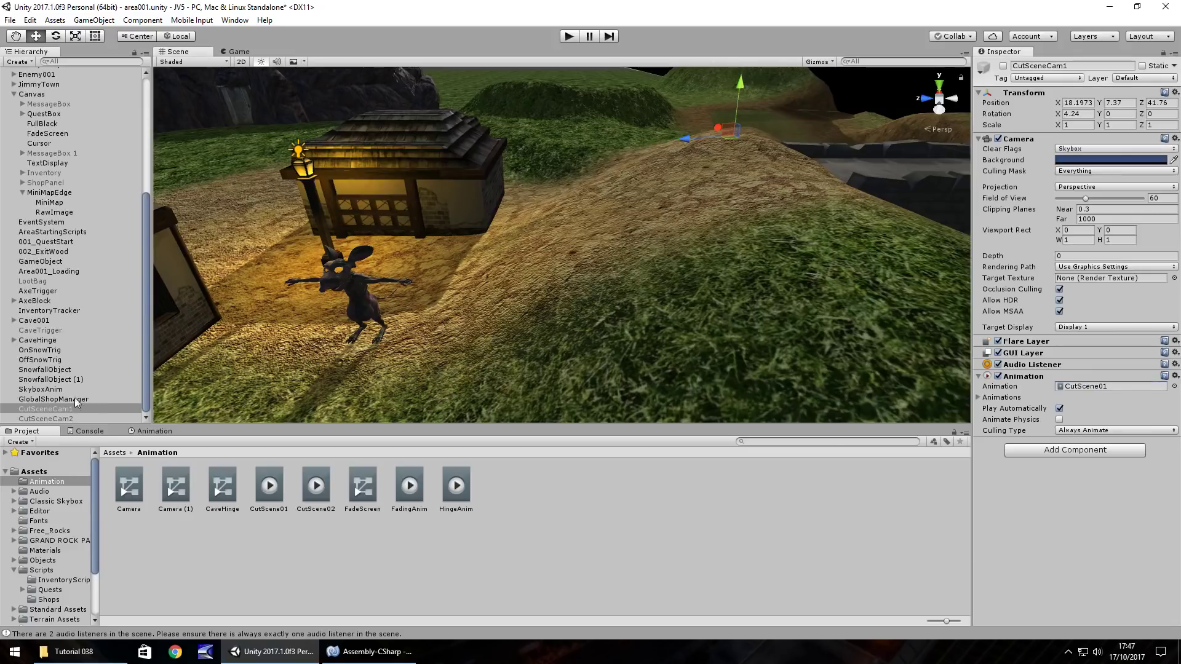
{"action": "left_click", "coordinate": [984, 398]}
{"action": "left_click", "coordinate": [1077, 408]}
{"action": "type", "text": "1"}
{"action": "key", "text": "Return"}
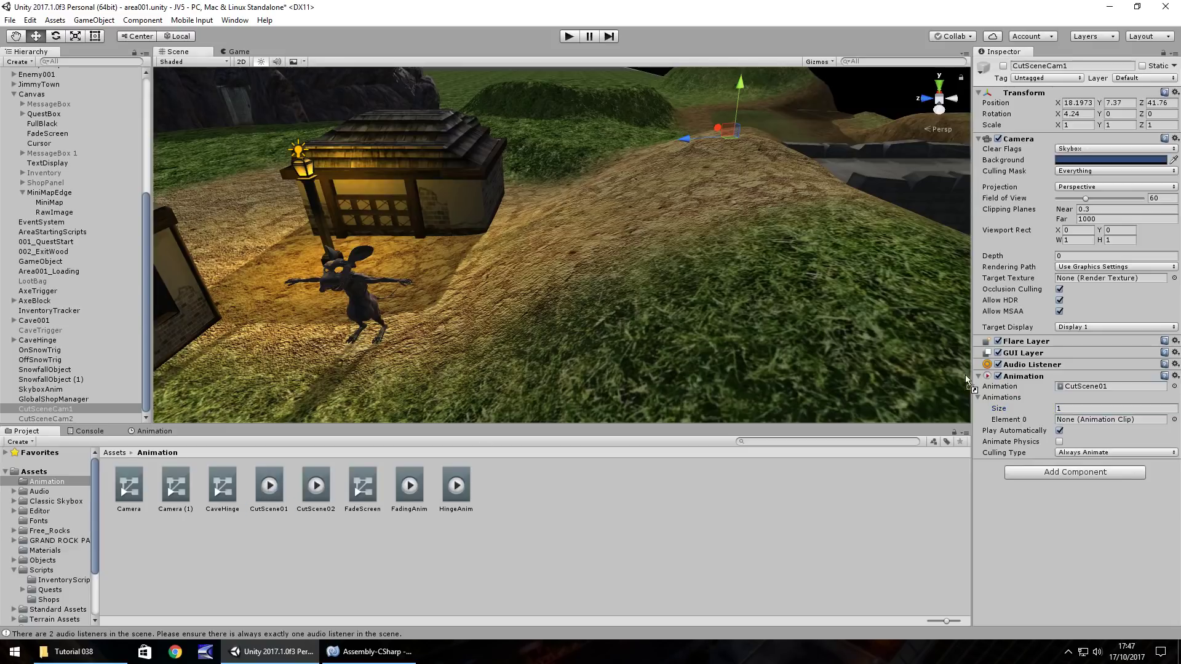
{"action": "left_click_drag", "start_coordinate": [1085, 408], "coordinate": [1089, 419]}
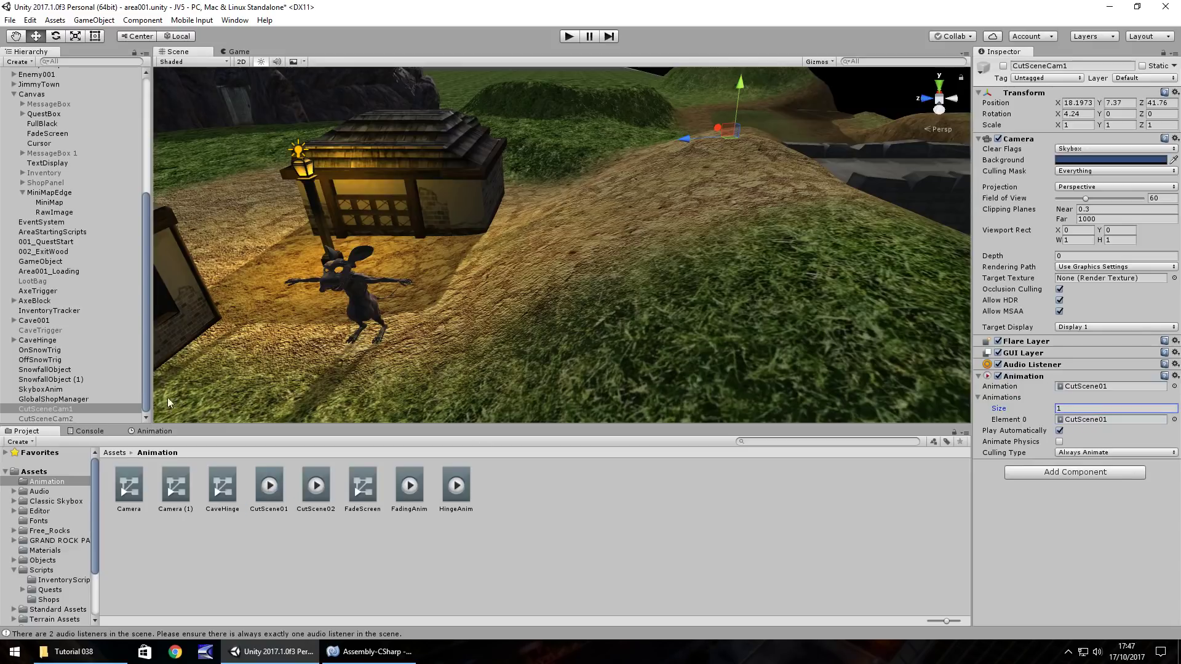
- Replace CutSceneCam2's Animator component with an Animation component
{"action": "left_click", "coordinate": [61, 418]}
{"action": "right_click", "coordinate": [1000, 378]}
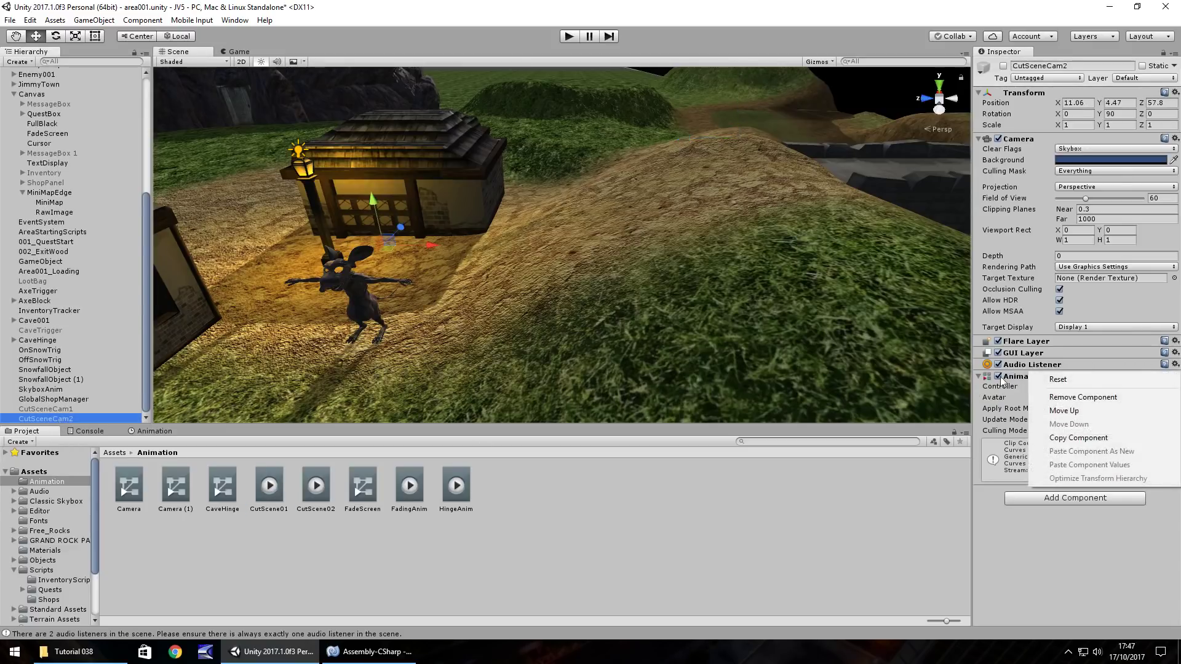
{"action": "left_click", "coordinate": [1082, 397]}
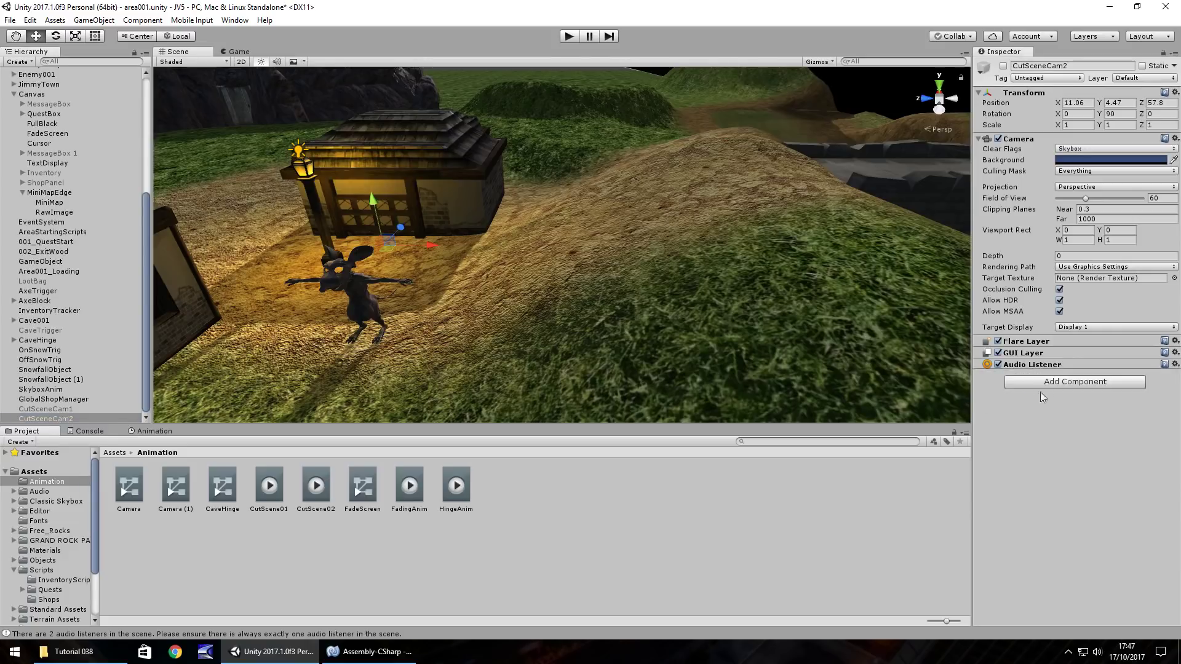
{"action": "left_click", "coordinate": [1044, 385]}
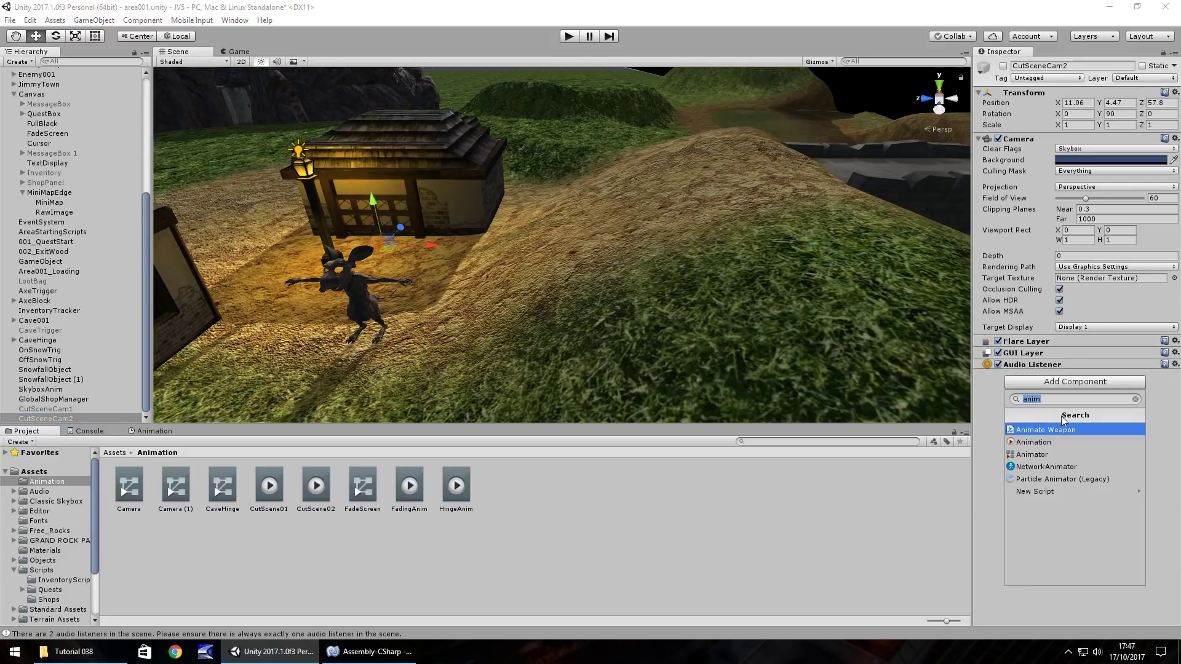
{"action": "left_click", "coordinate": [1049, 442]}
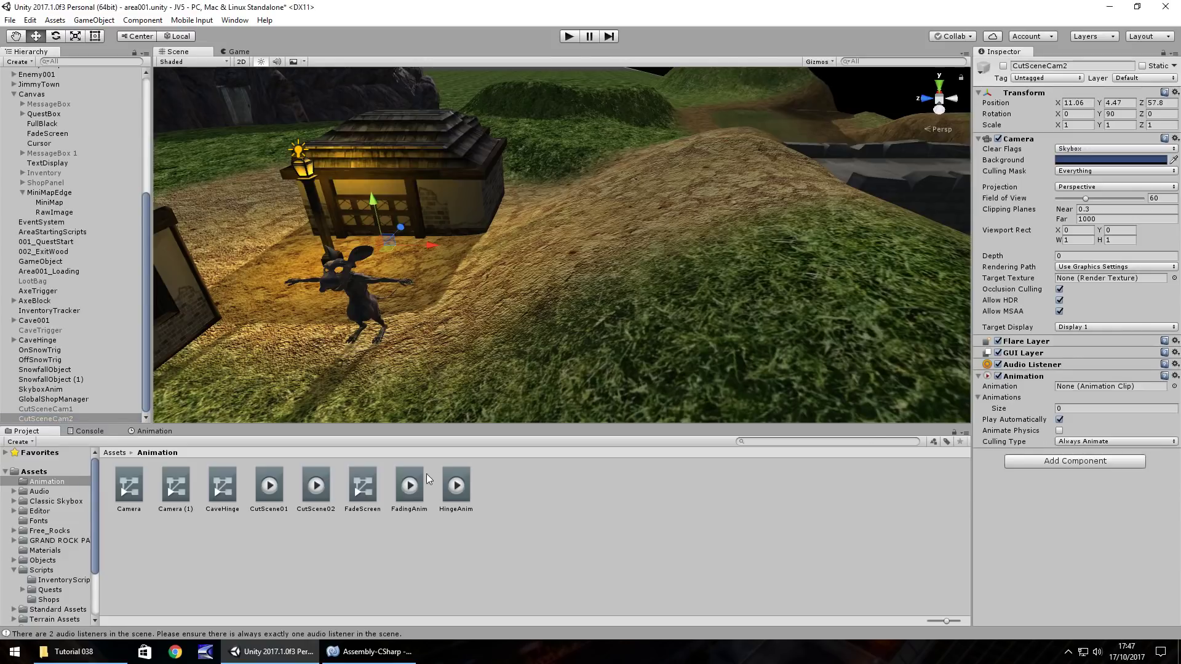
- Assign CutScene02 as its Animation clip and as Animations element 0, list size 1
{"action": "left_click_drag", "start_coordinate": [316, 489], "coordinate": [1079, 392]}
{"action": "left_click", "coordinate": [1083, 408]}
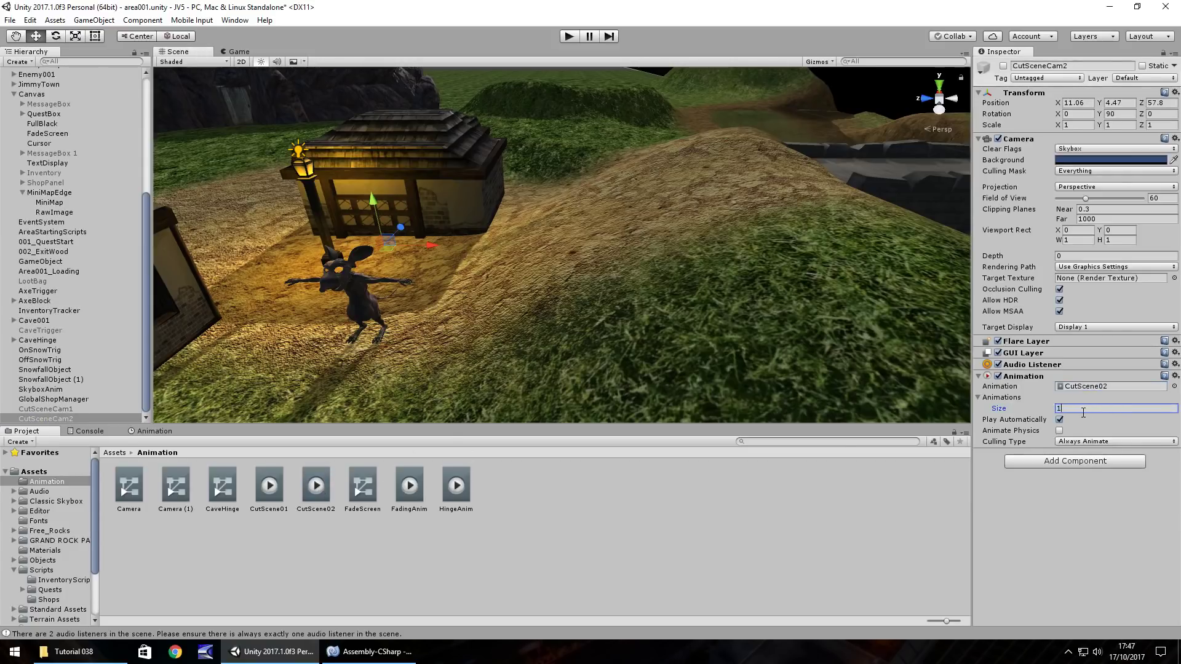
{"action": "type", "text": "1"}
{"action": "key", "text": "Return"}
{"action": "left_click_drag", "start_coordinate": [316, 486], "coordinate": [1097, 424]}
- Mark CutScene01 as Legacy in Debug view and set its Wrap Mode to Once
{"action": "left_click", "coordinate": [268, 487]}
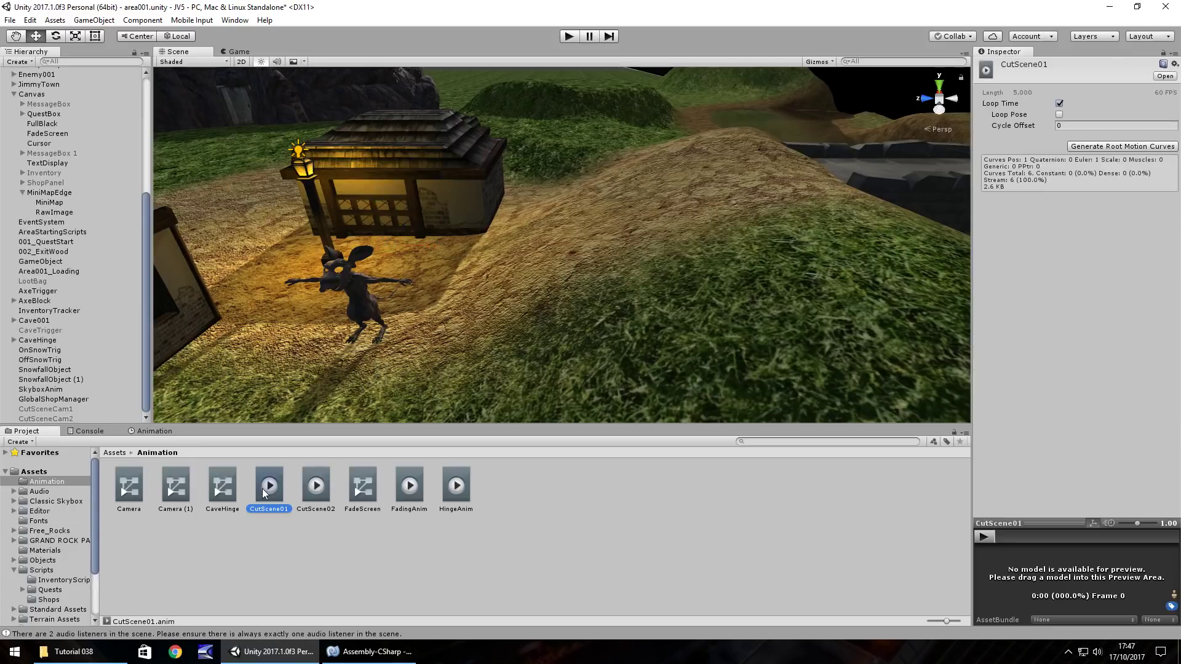
{"action": "left_click", "coordinate": [1175, 54]}
{"action": "left_click", "coordinate": [1130, 79]}
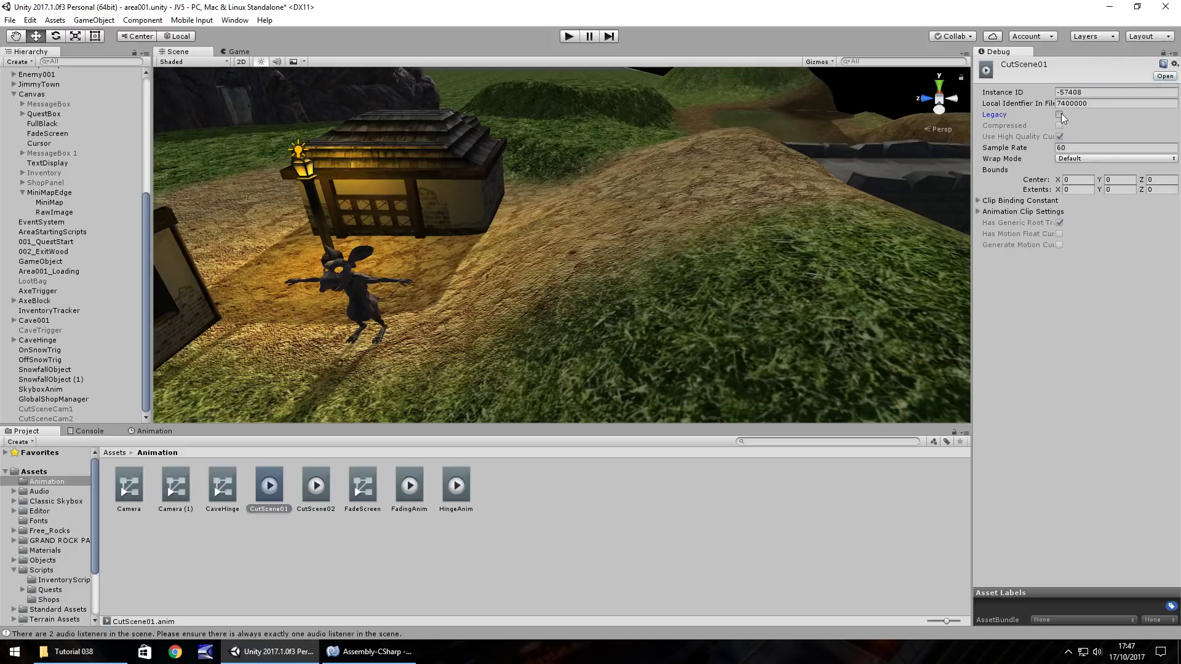
{"action": "left_click", "coordinate": [1175, 54]}
{"action": "left_click", "coordinate": [1130, 66]}
{"action": "left_click", "coordinate": [1114, 103]}
{"action": "left_click", "coordinate": [1087, 131]}
- Mark CutScene02 as Legacy and set its Wrap Mode to Once
{"action": "left_click", "coordinate": [311, 496]}
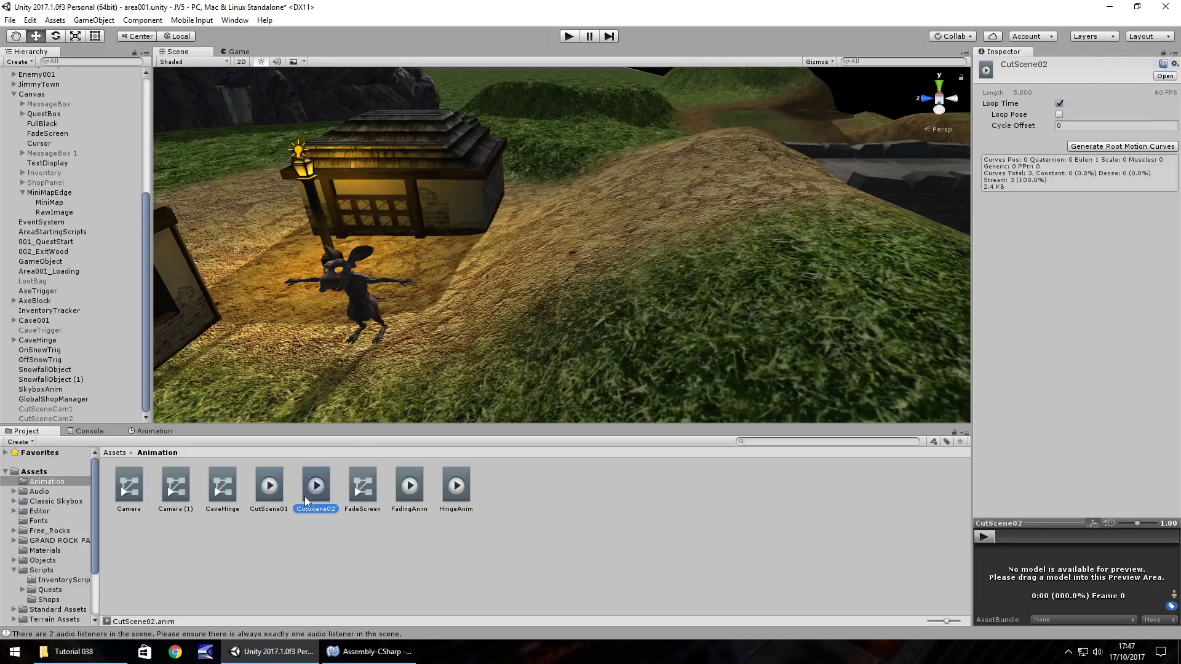
{"action": "left_click", "coordinate": [1175, 54]}
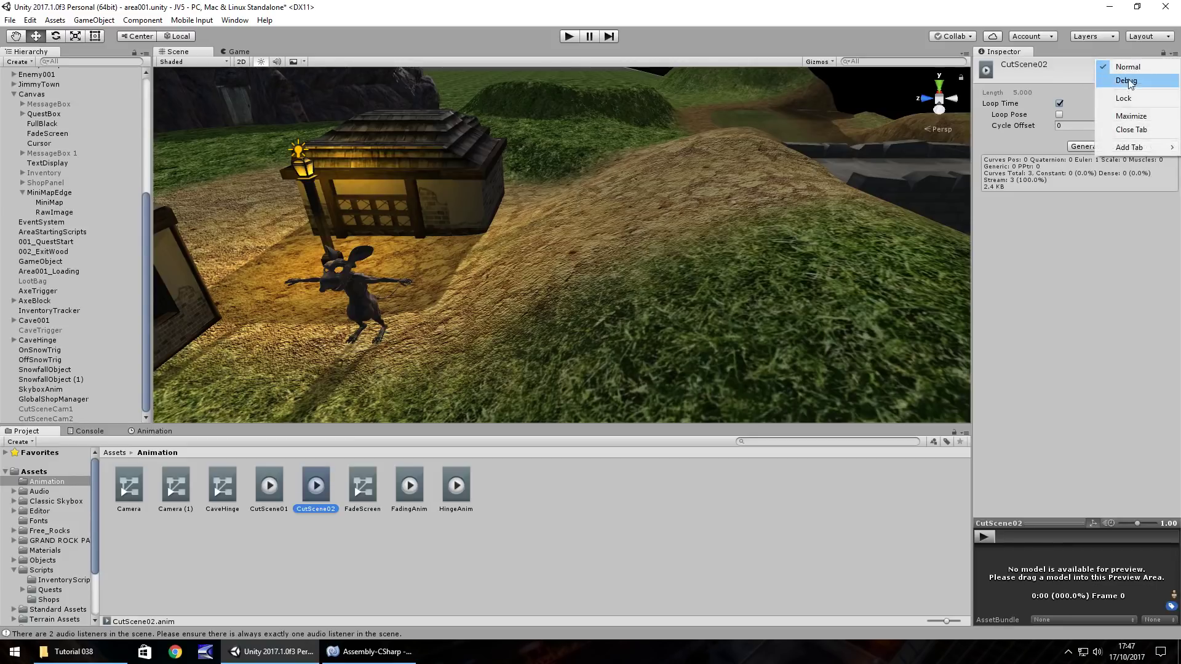
{"action": "left_click", "coordinate": [1131, 81]}
{"action": "left_click", "coordinate": [1059, 115]}
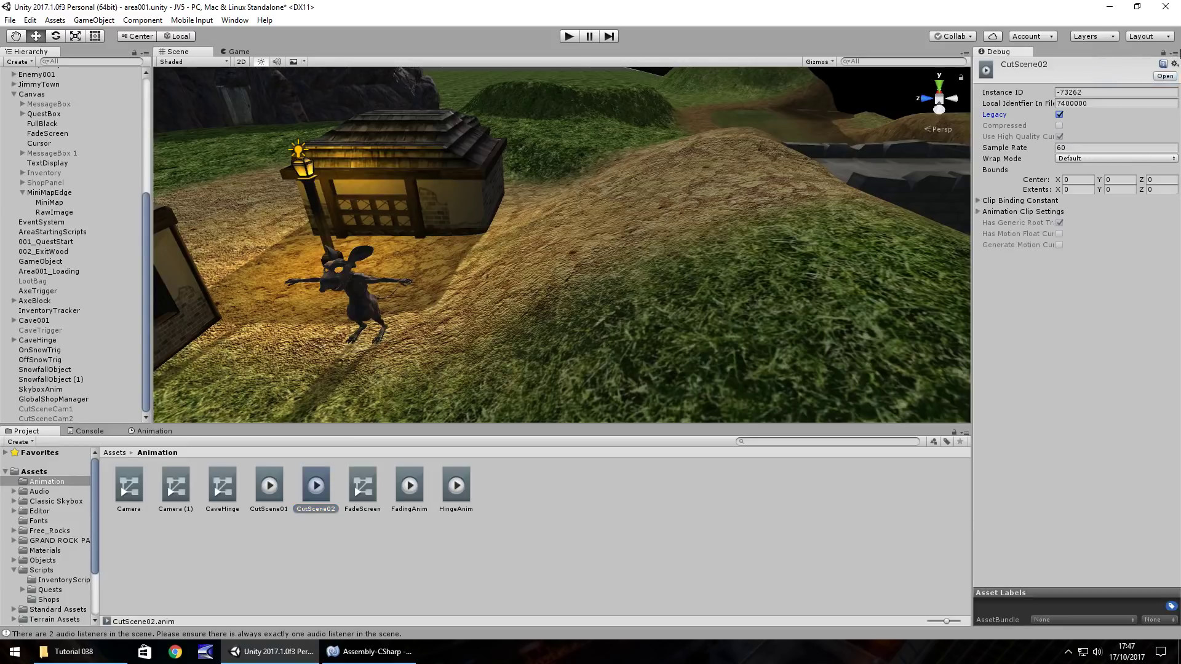
{"action": "left_click", "coordinate": [1175, 54]}
{"action": "left_click", "coordinate": [1129, 67]}
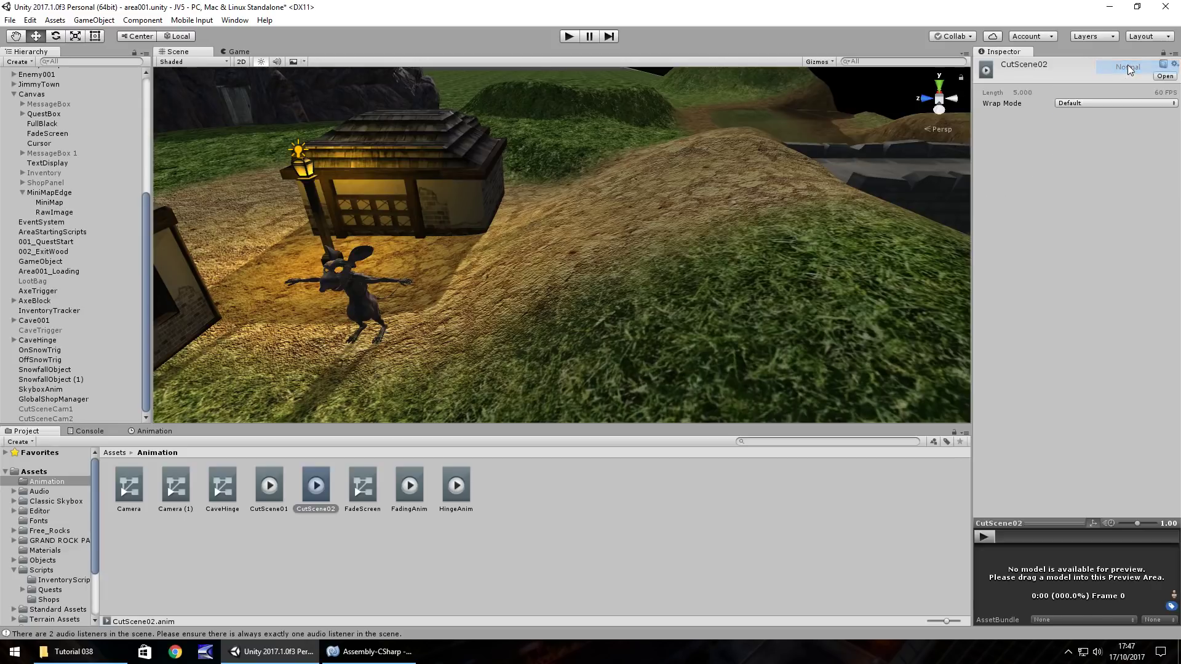
{"action": "left_click", "coordinate": [1092, 103]}
{"action": "left_click", "coordinate": [1092, 130]}
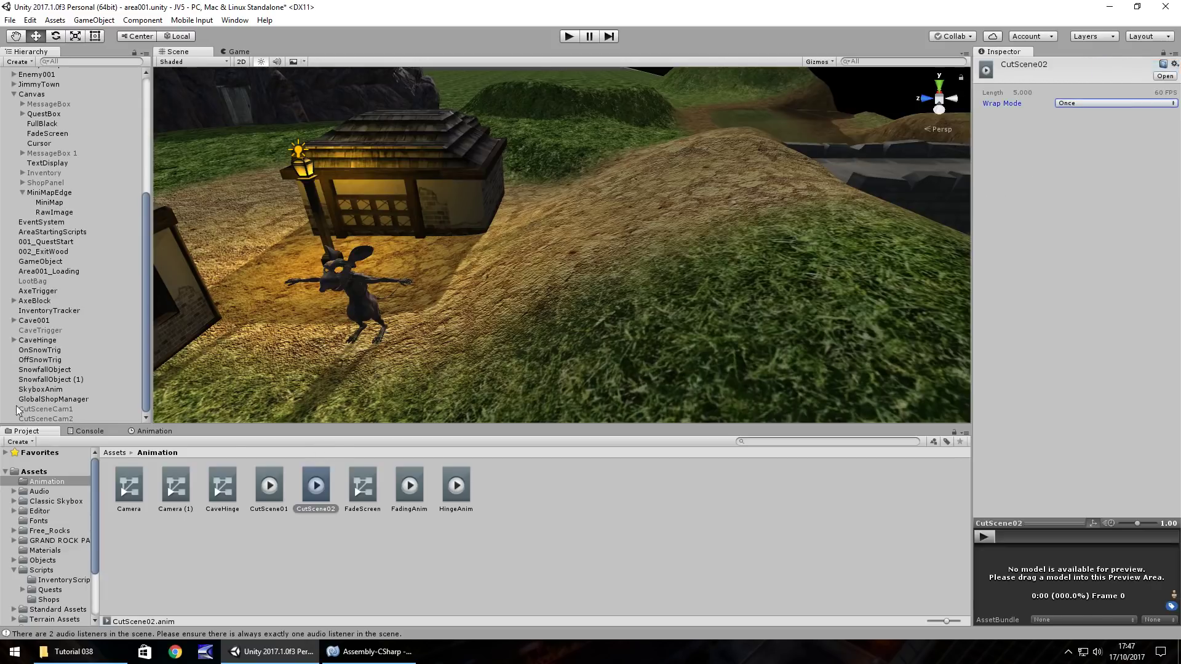
{"action": "left_click", "coordinate": [66, 418]}
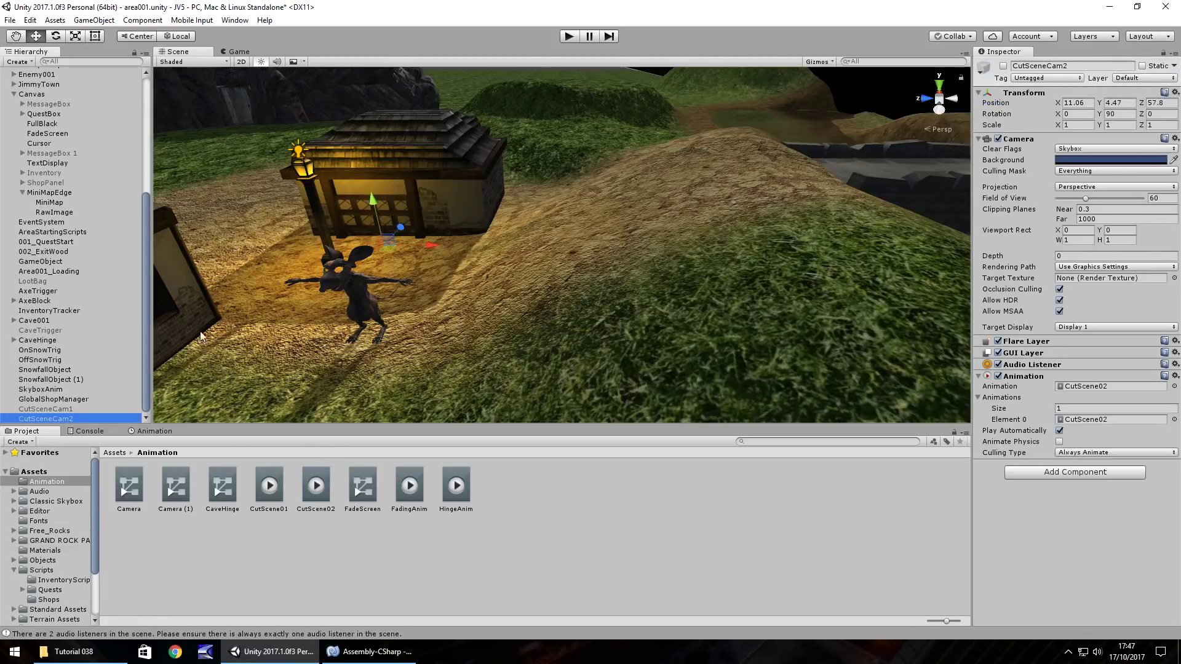
- Enable CutSceneCam1, play-test briefly from the FPSController, stop, then reselect CutSceneCam1
{"action": "left_click", "coordinate": [71, 409]}
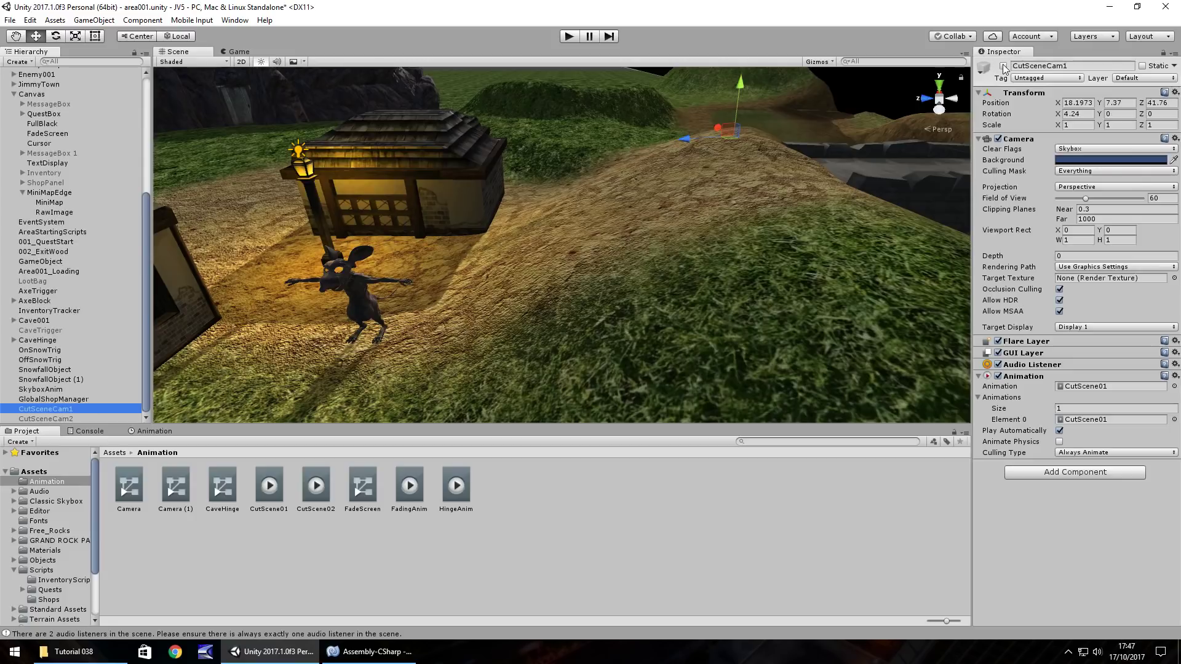
{"action": "scroll", "coordinate": [47, 125], "scroll_direction": "up", "scroll_amount": 5}
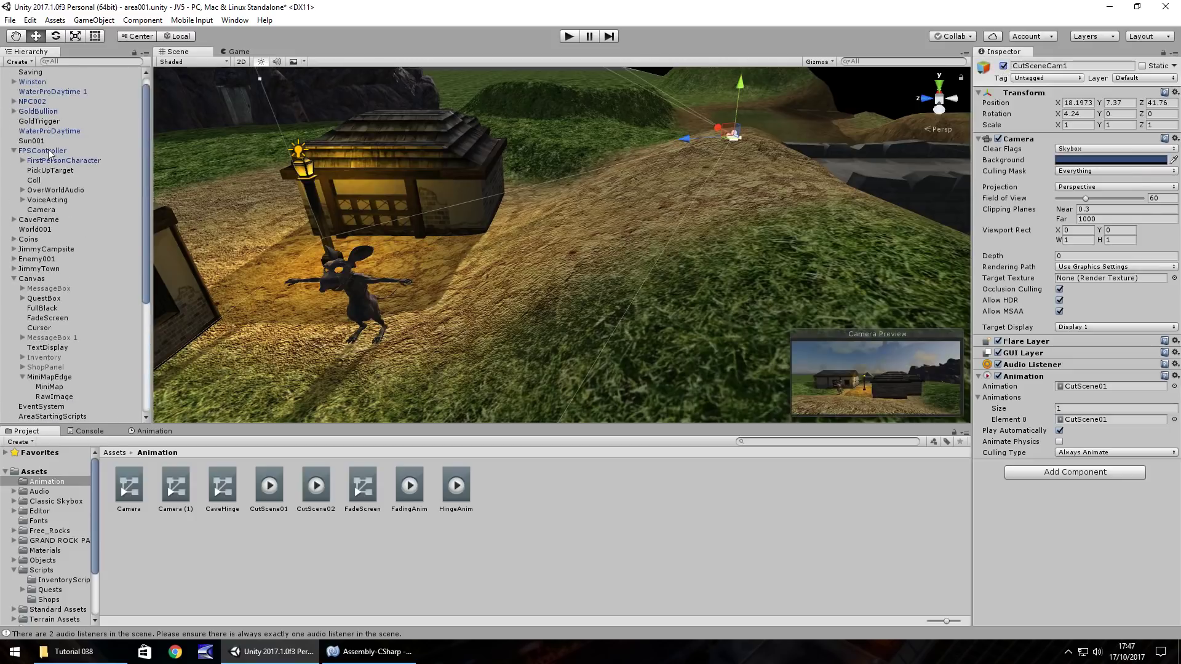
{"action": "left_click", "coordinate": [50, 152]}
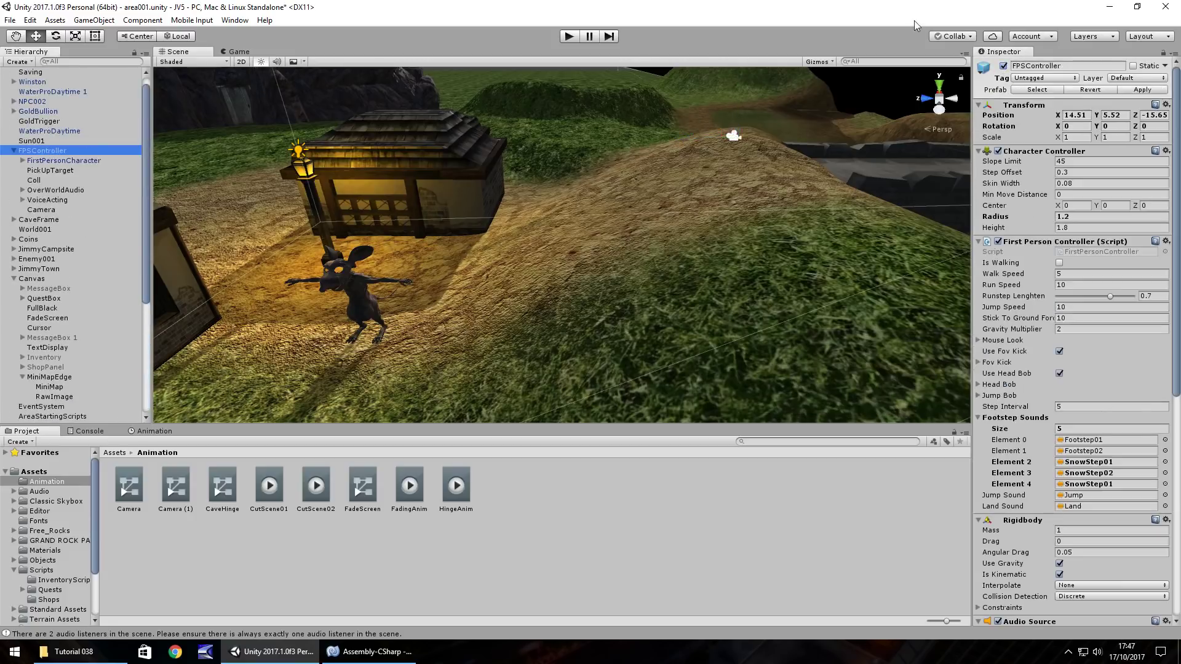
{"action": "left_click", "coordinate": [572, 34]}
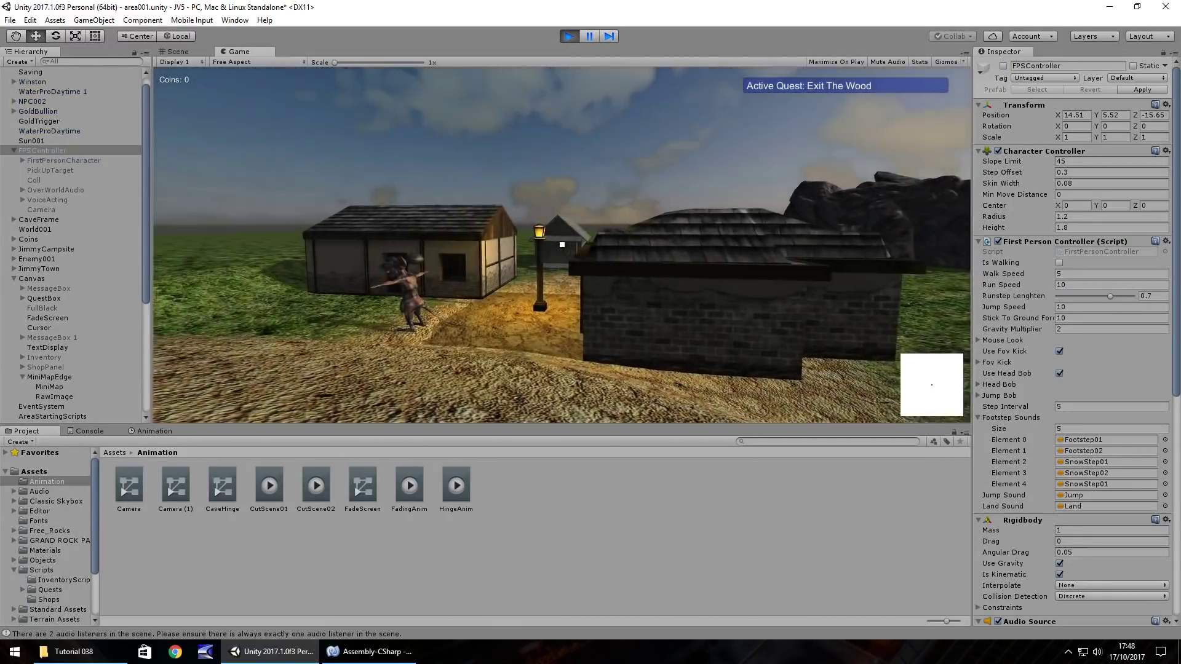
{"action": "key", "text": "ctrl+p"}
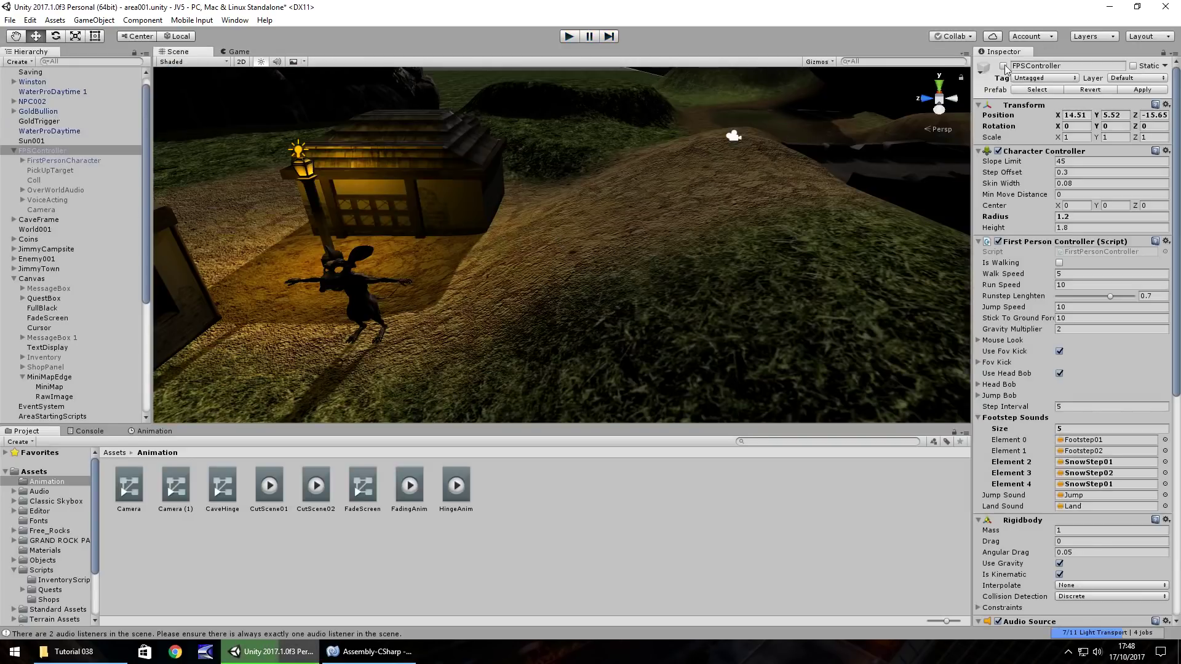
{"action": "scroll", "coordinate": [94, 284], "scroll_direction": "down", "scroll_amount": 5}
{"action": "left_click", "coordinate": [61, 409]}
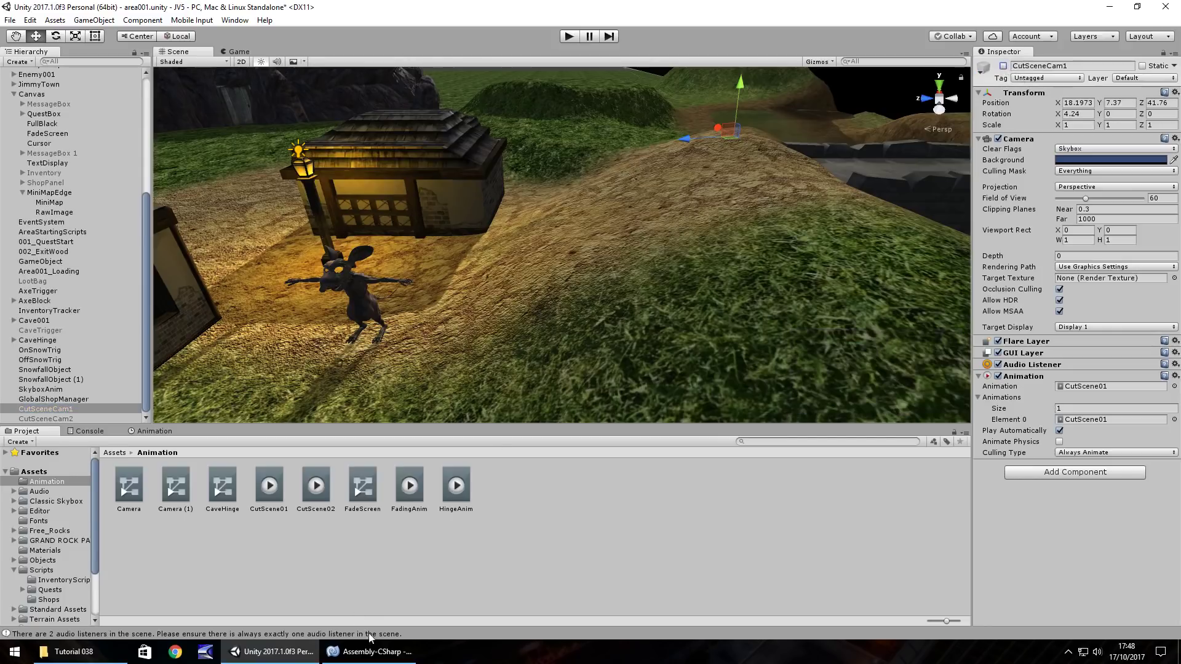
- Delete the default Start and Update methods from CutSceneOne.cs
{"action": "left_click", "coordinate": [374, 653]}
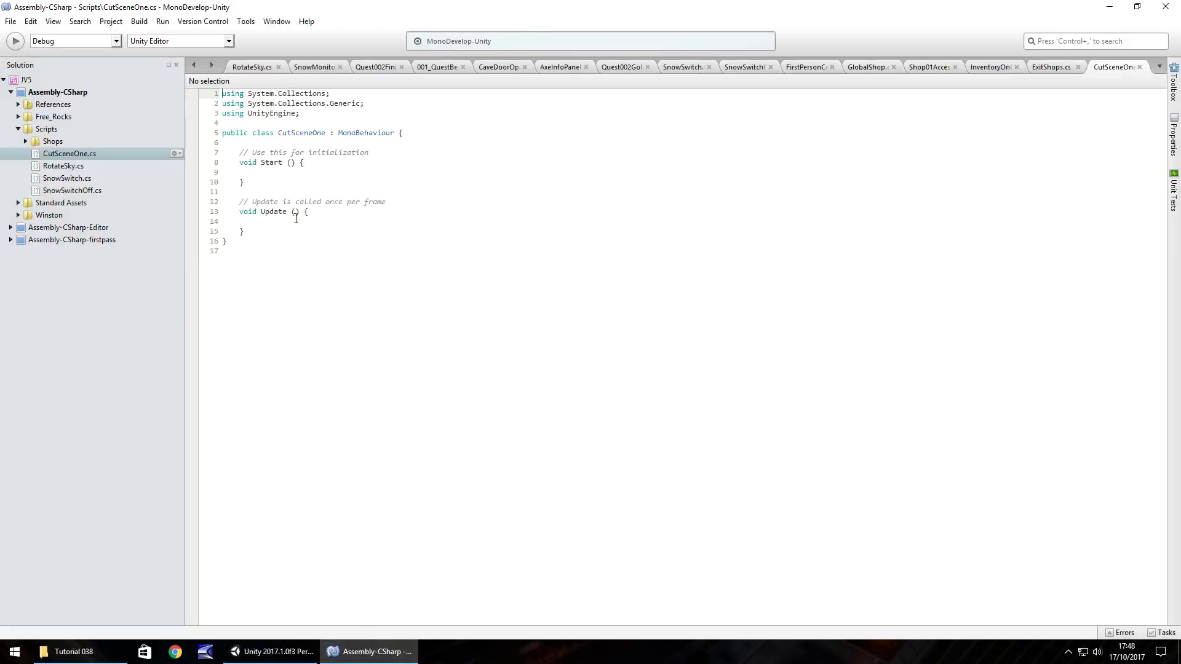
{"action": "left_click_drag", "start_coordinate": [256, 232], "coordinate": [285, 148]}
{"action": "key", "text": "Delete"}
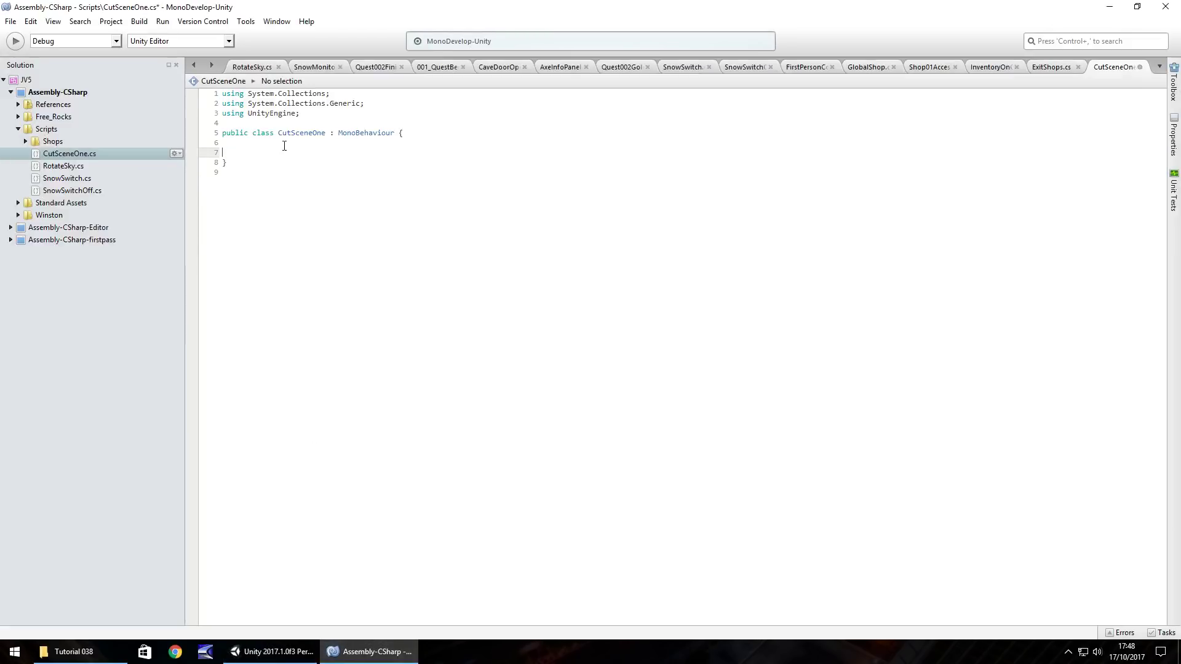
{"action": "key", "text": "Return"}
{"action": "key", "text": "Up"}
- Declare public GameObject fields Cam1, Cam2 and ThePlayer
{"action": "type", "text": "public GameObject Cam1;"}
{"action": "key", "text": "Return"}
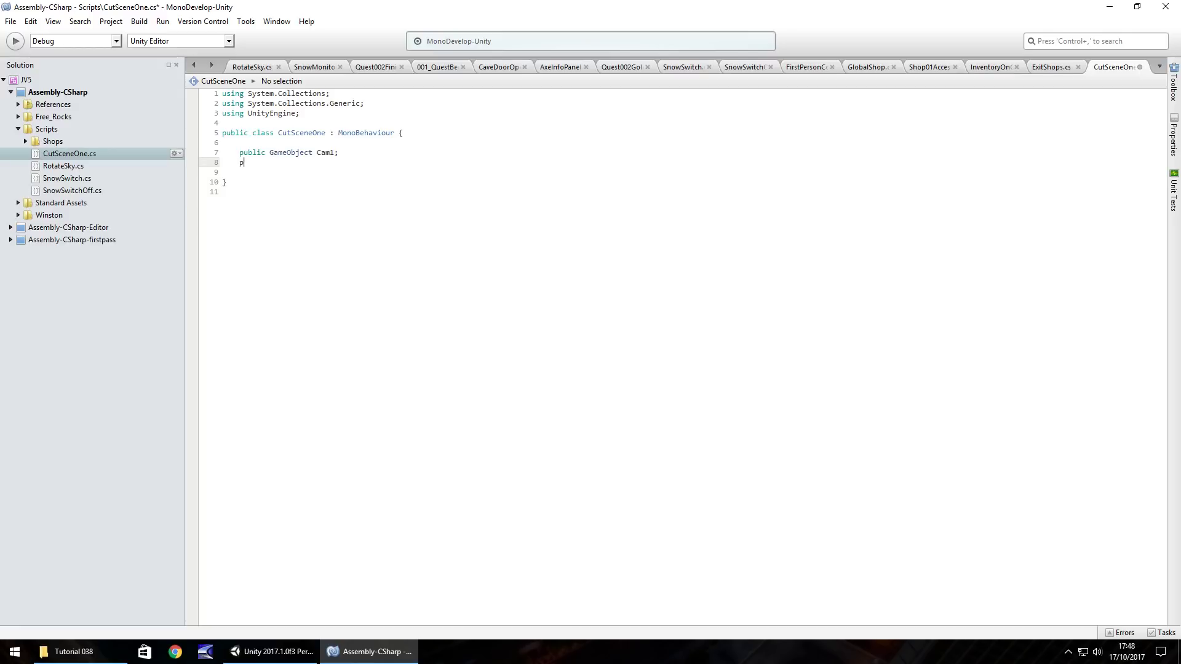
{"action": "type", "text": "publuc GameObject Cam"}
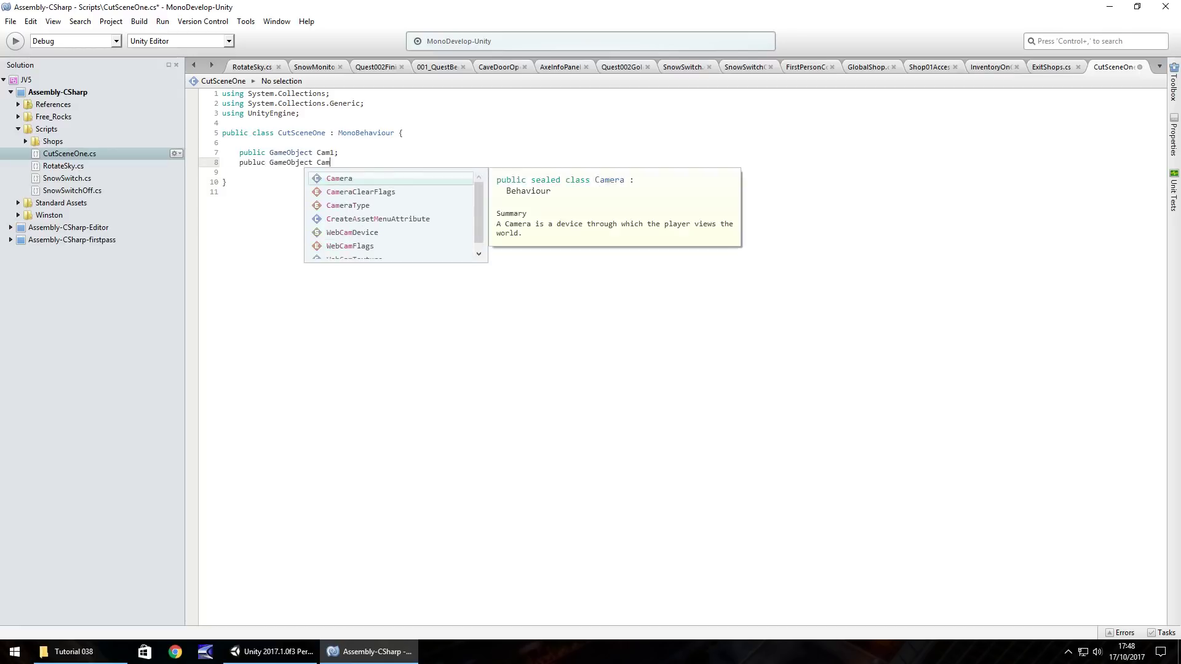
{"action": "type", "text": "2;"}
{"action": "key", "text": "Return"}
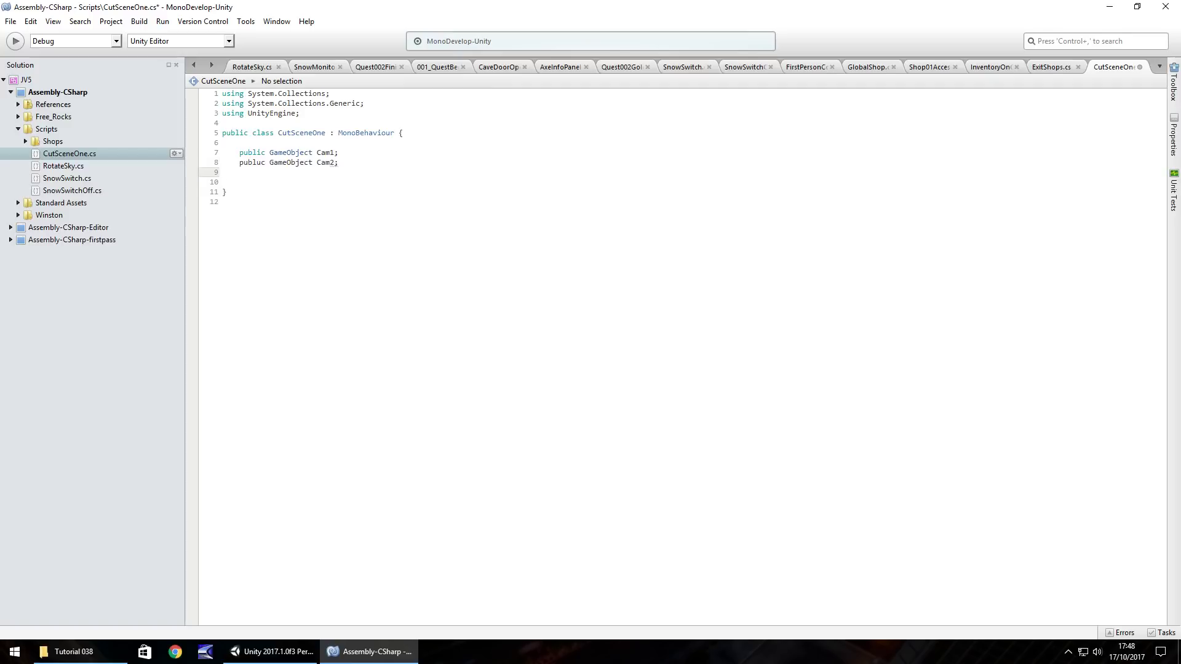
{"action": "type", "text": "public GameObjec"}
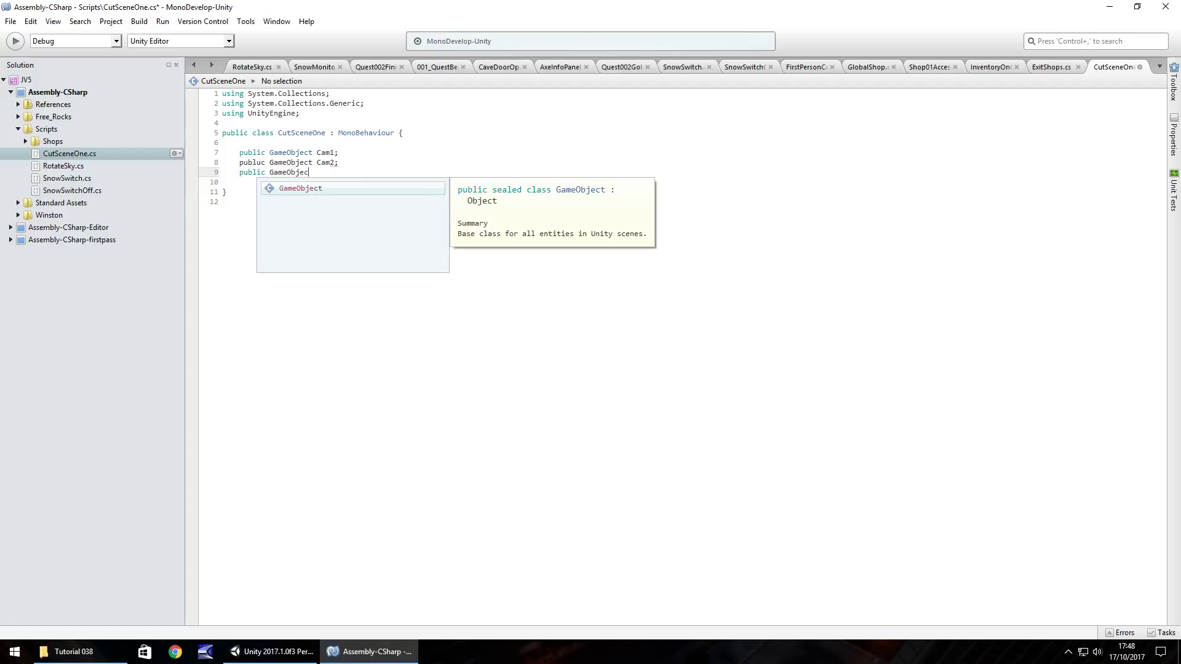
{"action": "type", "text": "t ThePlayer;"}
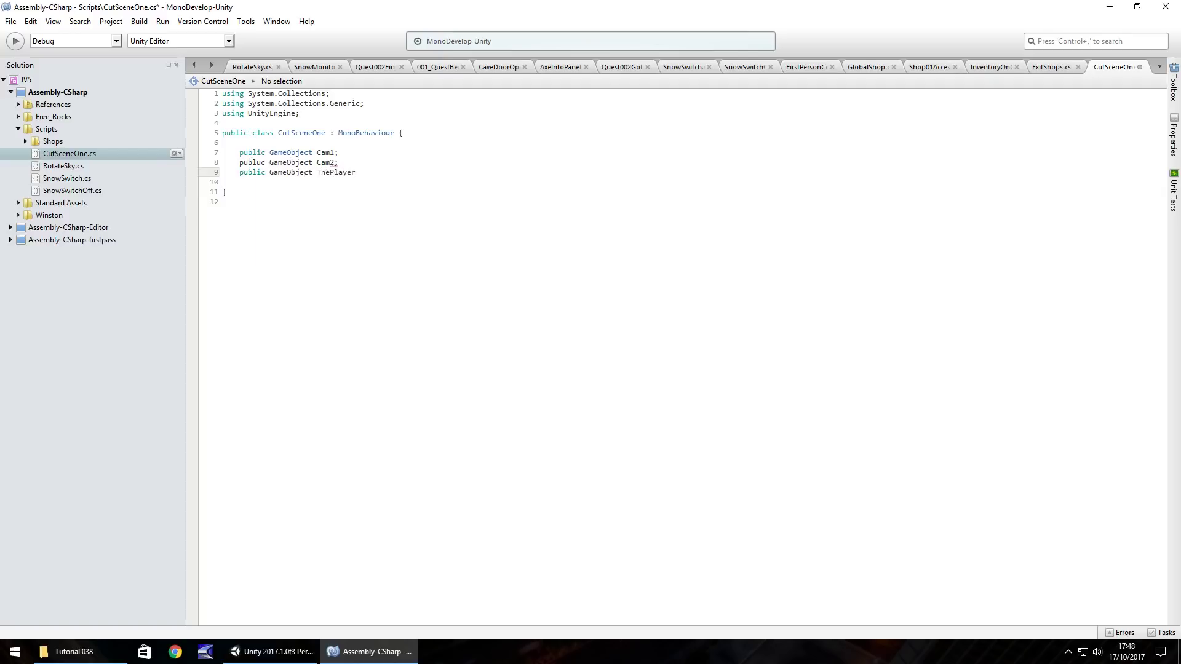
{"action": "key", "text": "Return"}
- Fix the 'publuc' typo, add public GameObject TheCanvas, and glance at ExitShops.cs
{"action": "left_click", "coordinate": [261, 162]}
{"action": "key", "text": "BackSpace"}
{"action": "type", "text": "i"}
{"action": "left_click", "coordinate": [256, 179]}
{"action": "type", "text": "public "}
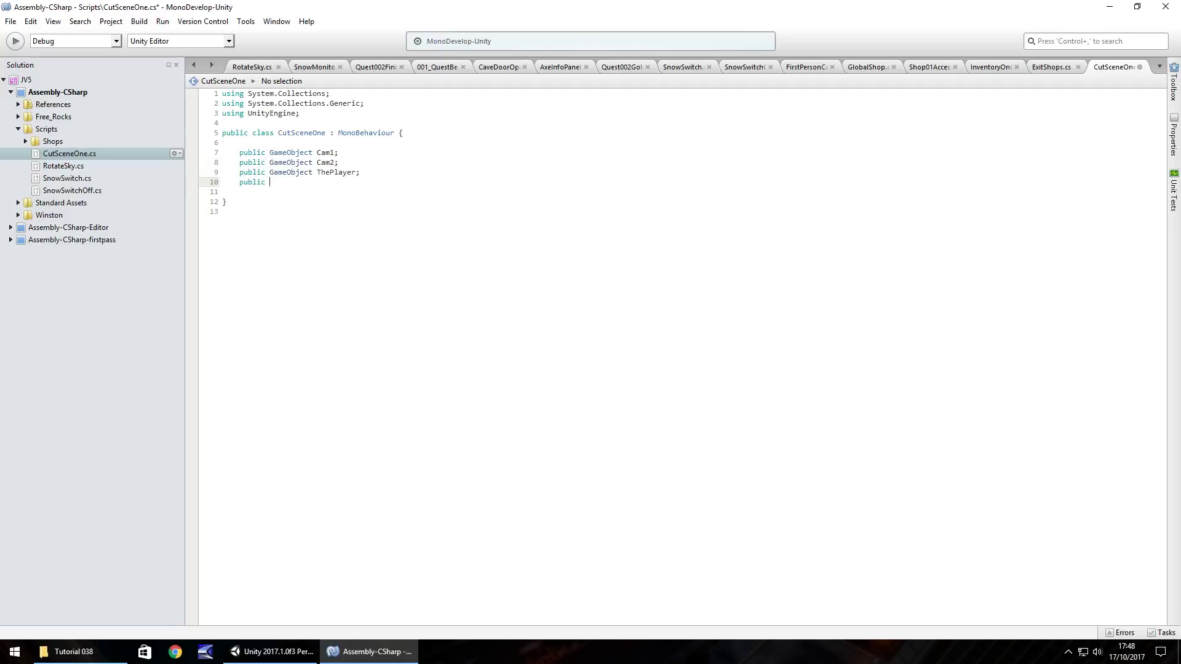
{"action": "type", "text": "GameObj"}
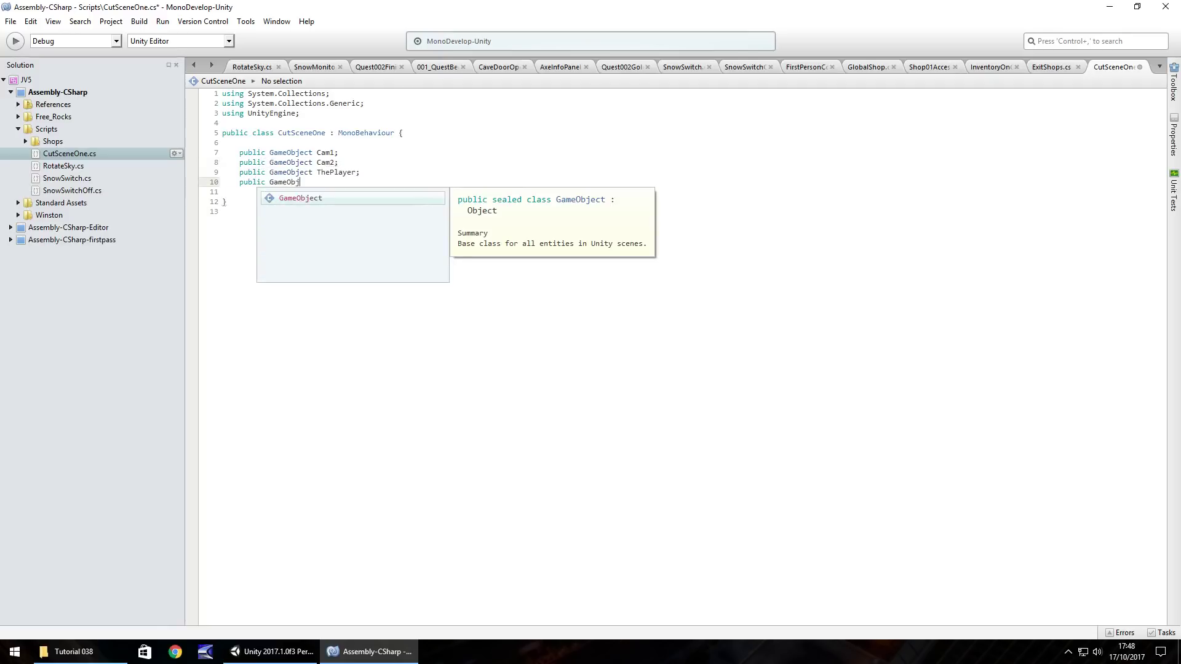
{"action": "type", "text": "ect TheC"}
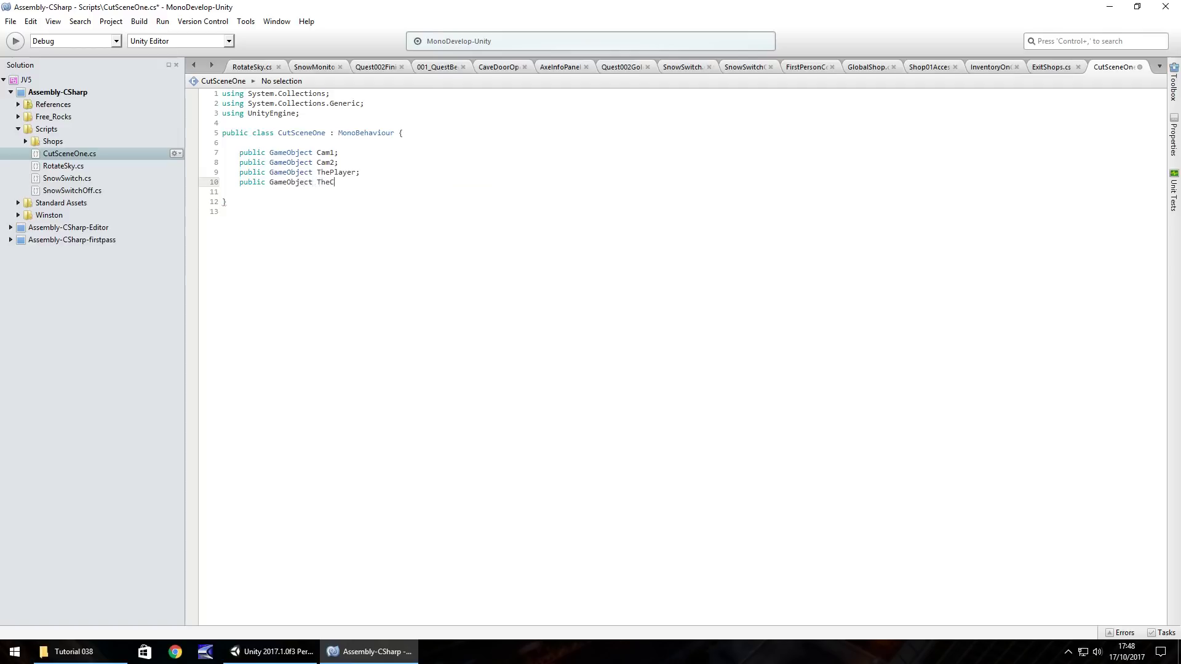
{"action": "type", "text": "anvas"}
{"action": "key", "text": "Return"}
{"action": "key", "text": "Return"}
{"action": "key", "text": "Return"}
{"action": "key", "text": "Return"}
{"action": "left_click", "coordinate": [1048, 66]}
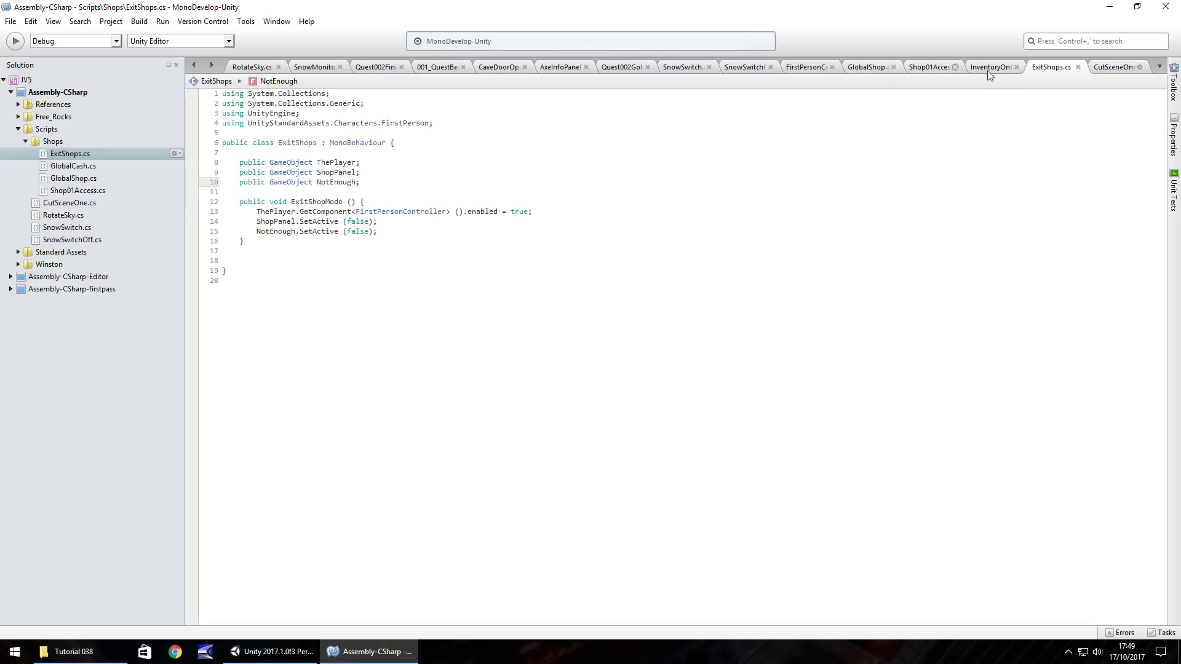
{"action": "left_click", "coordinate": [1104, 67]}
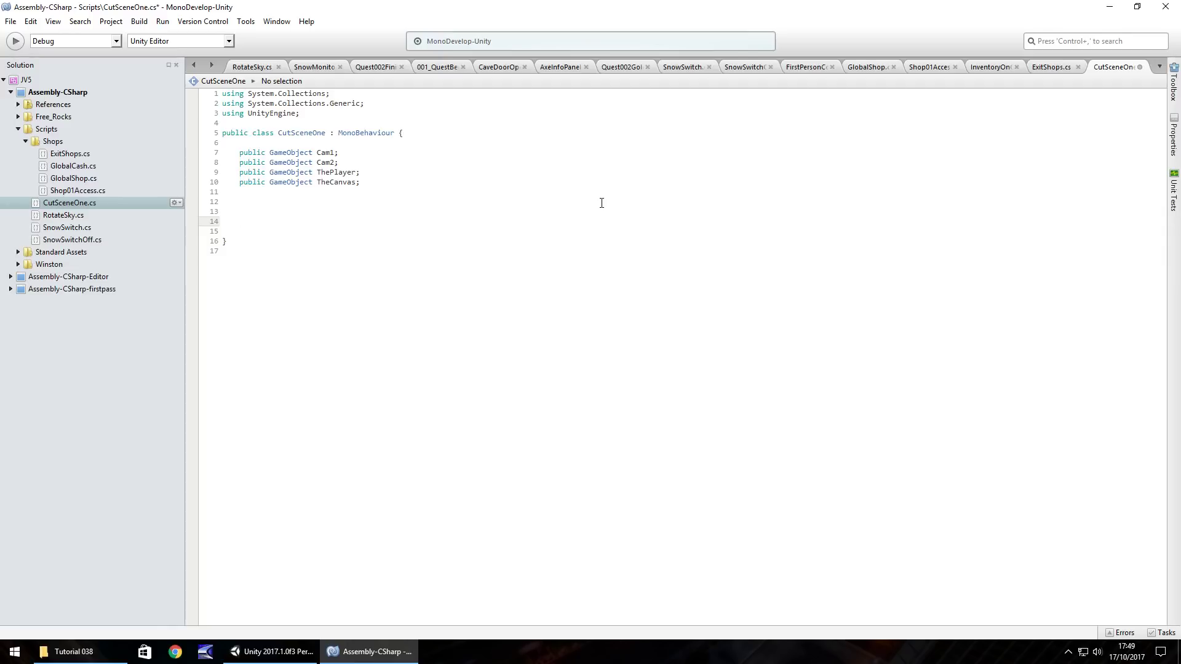
- Write an empty IEnumerator CutSceneShow () coroutine
{"action": "type", "text": "IE"}
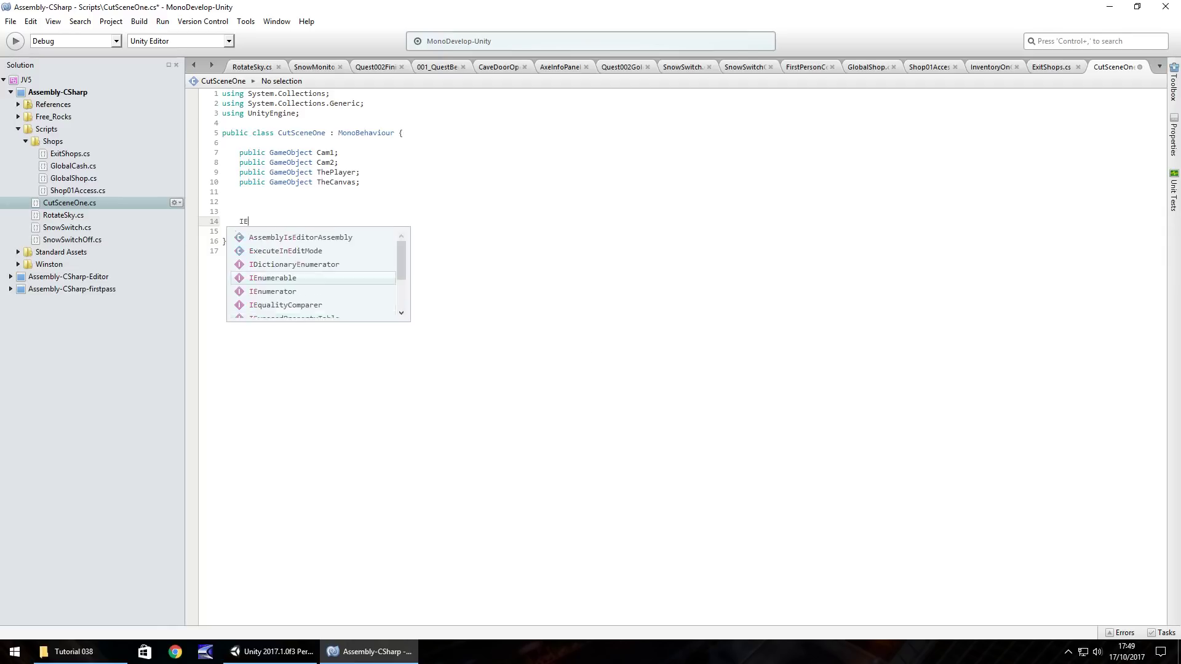
{"action": "type", "text": "numerator "}
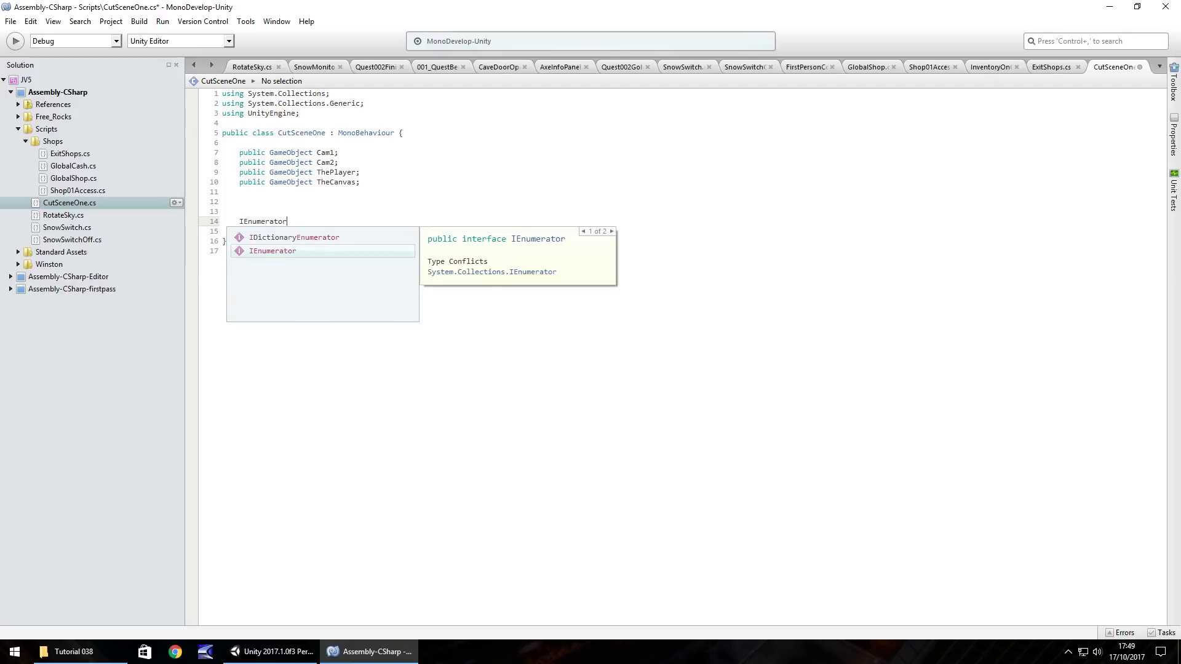
{"action": "type", "text": "CutSceneShow () {"}
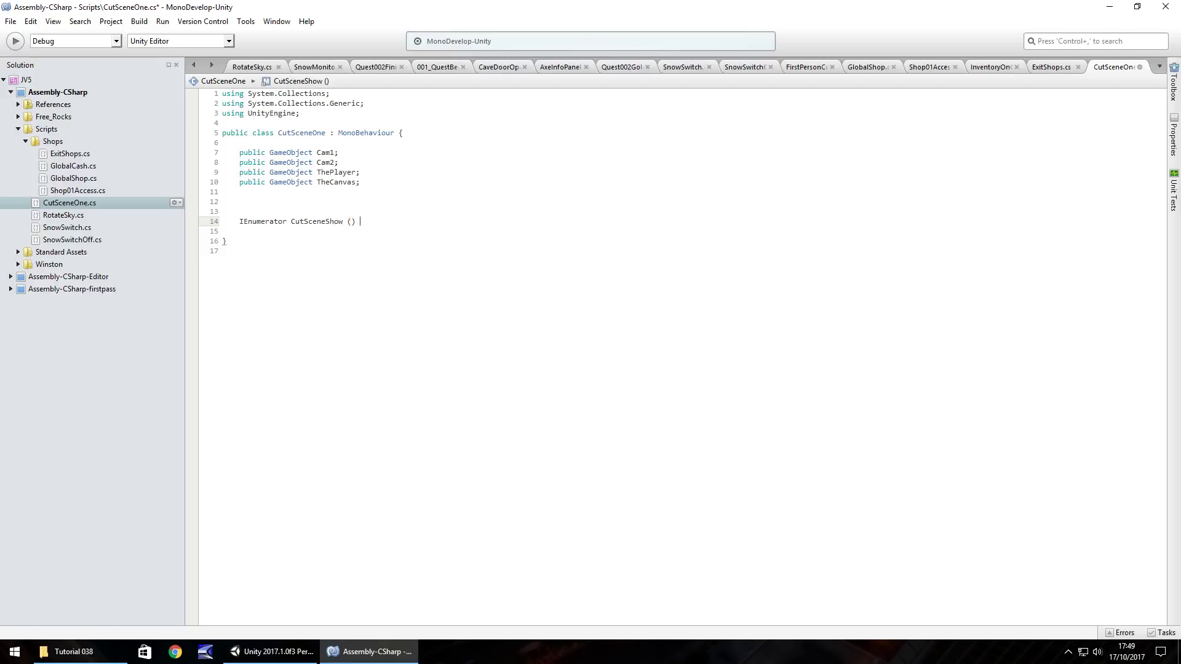
{"action": "key", "text": "Return"}
{"action": "key", "text": "Return"}
{"action": "key", "text": "Return"}
{"action": "key", "text": "Return"}
{"action": "type", "text": "}"}
- Add void OnTriggerEnter () above it, calling StartCoroutine (CutSceneShow ())
{"action": "left_click", "coordinate": [382, 191]}
{"action": "key", "text": "Return"}
{"action": "key", "text": "Return"}
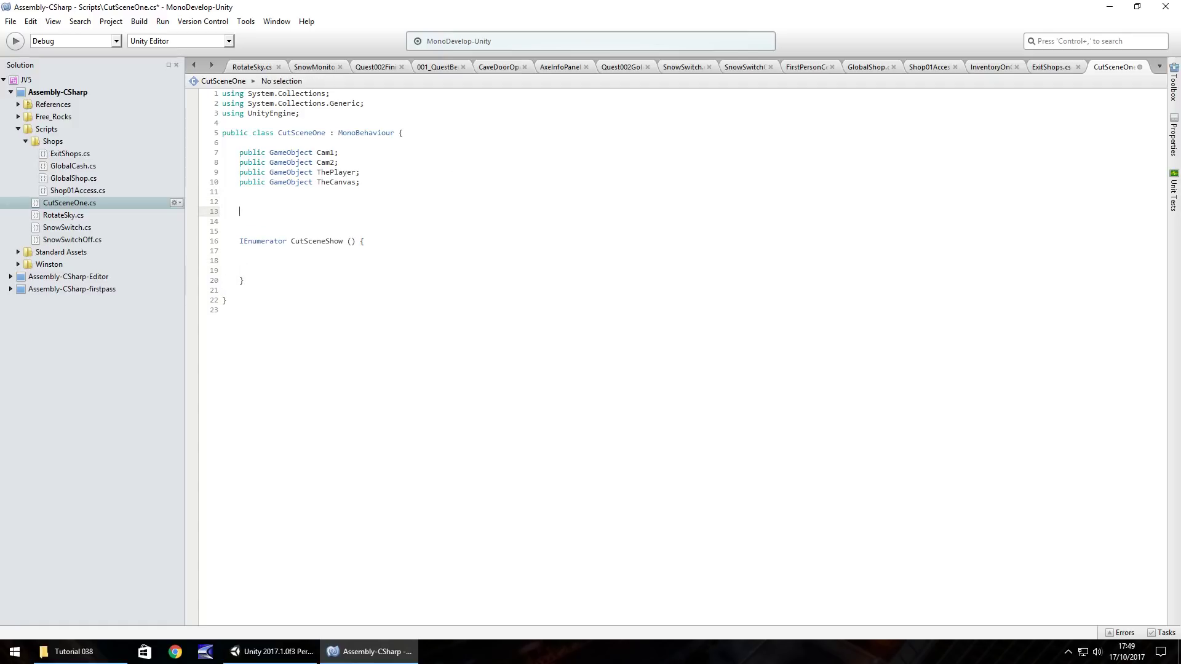
{"action": "type", "text": "void OnTriggerEnter () {"}
{"action": "key", "text": "Return"}
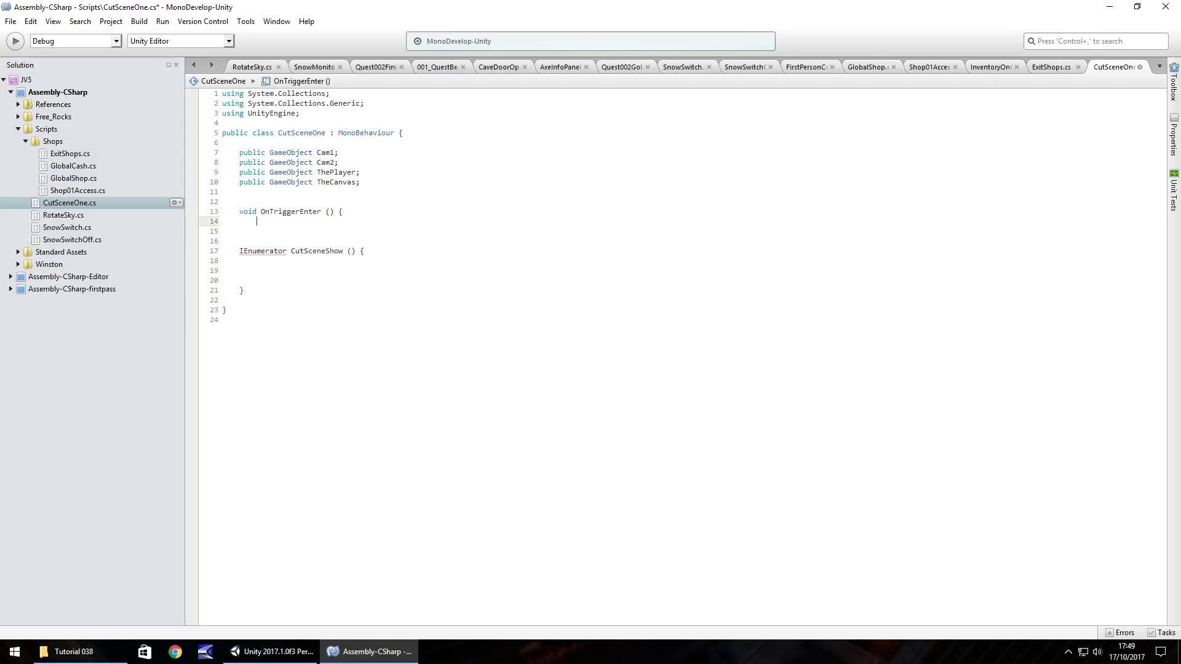
{"action": "type", "text": "StartC"}
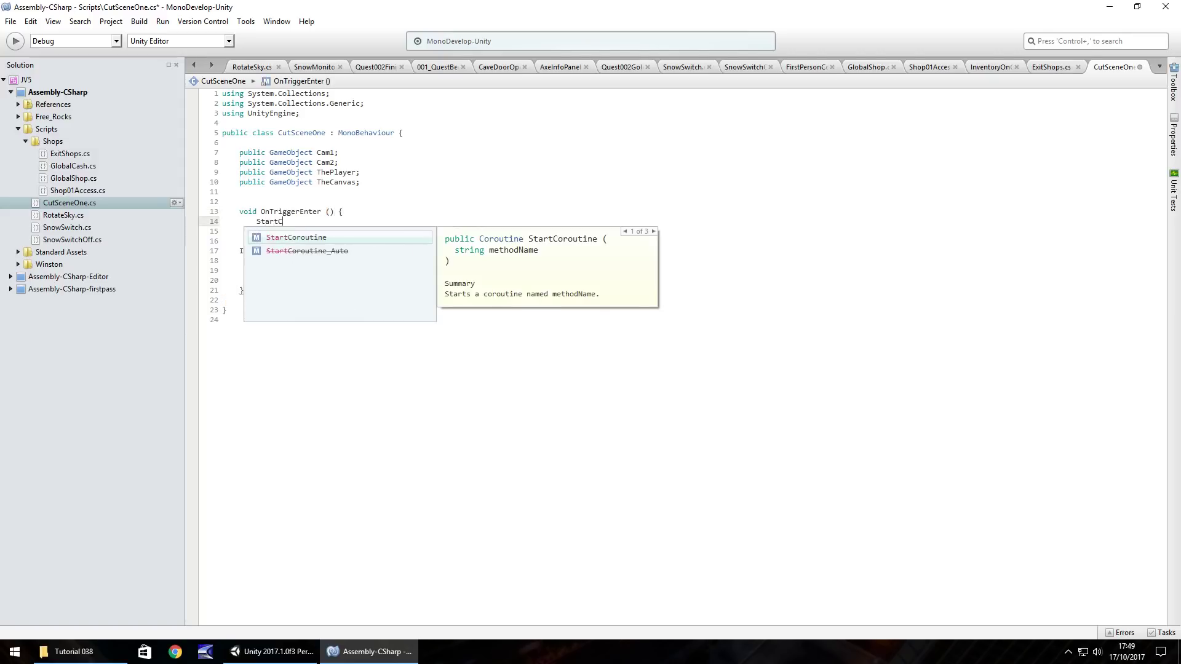
{"action": "type", "text": "oroutine (CutScen"}
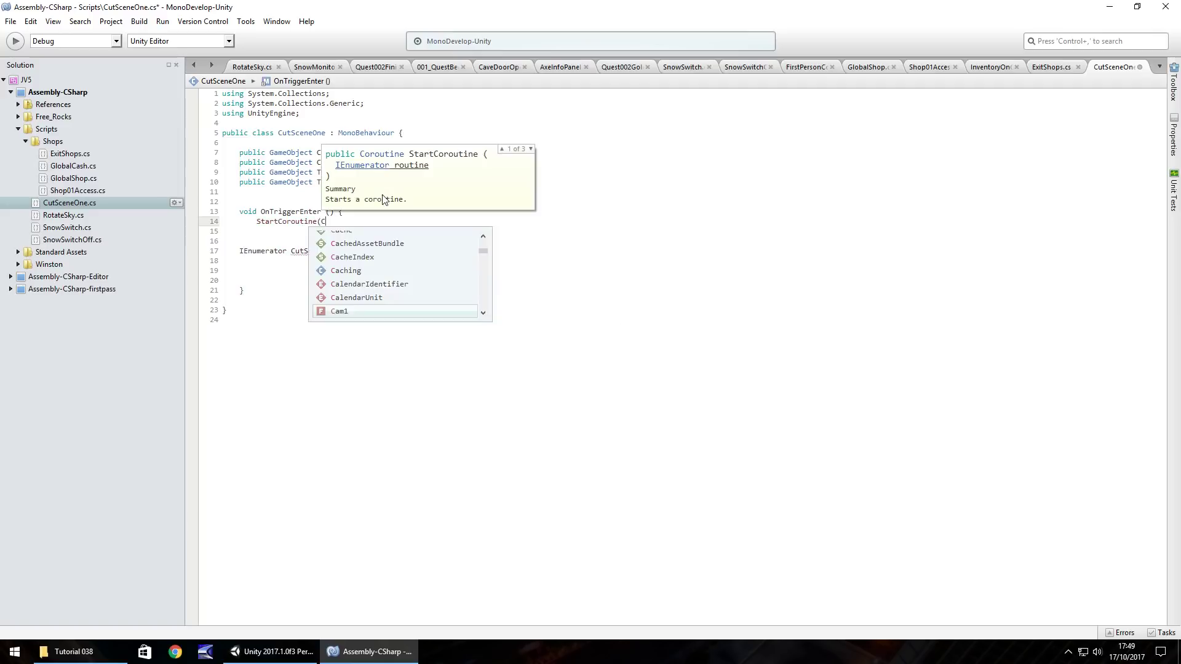
{"action": "type", "text": "eShow ()"}
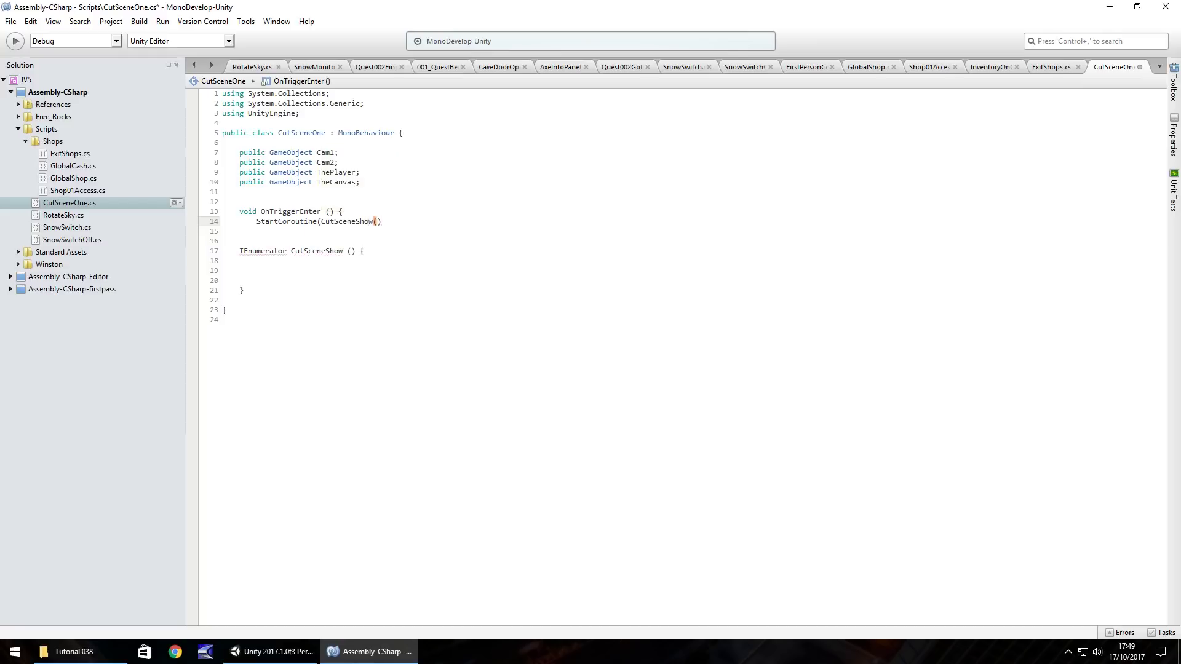
{"action": "type", "text": ");"}
{"action": "key", "text": "Return"}
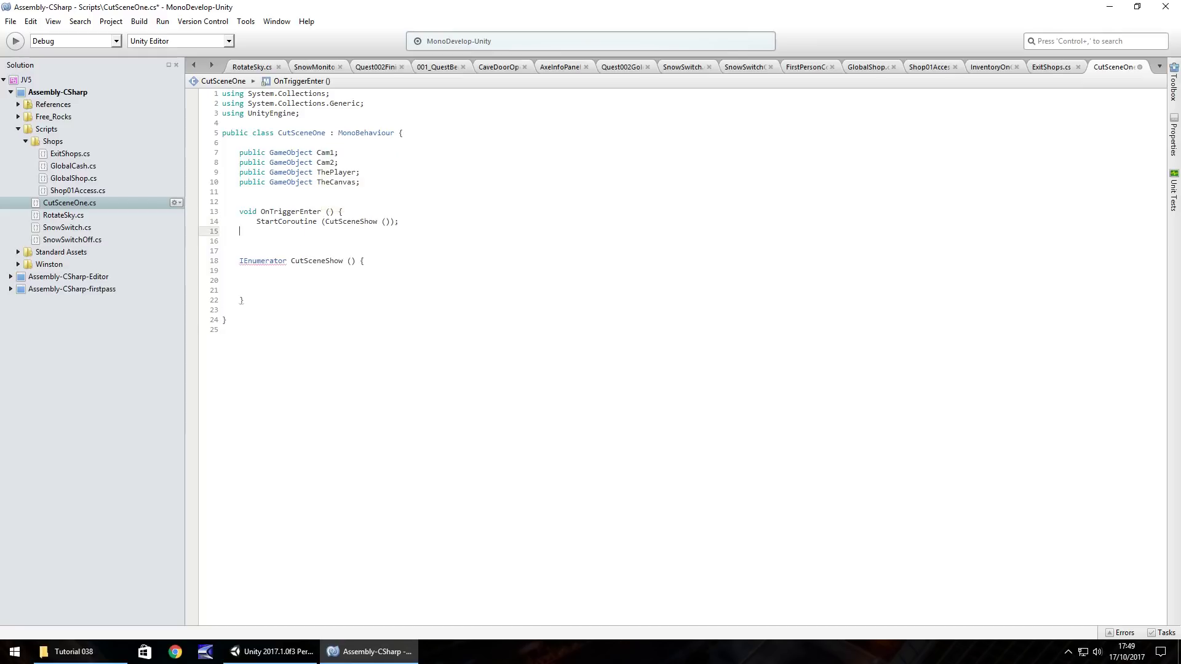
{"action": "type", "text": "}"}
- In CutSceneShow, deactivate TheCanvas, activate Cam1 and deactivate ThePlayer
{"action": "left_click", "coordinate": [297, 271]}
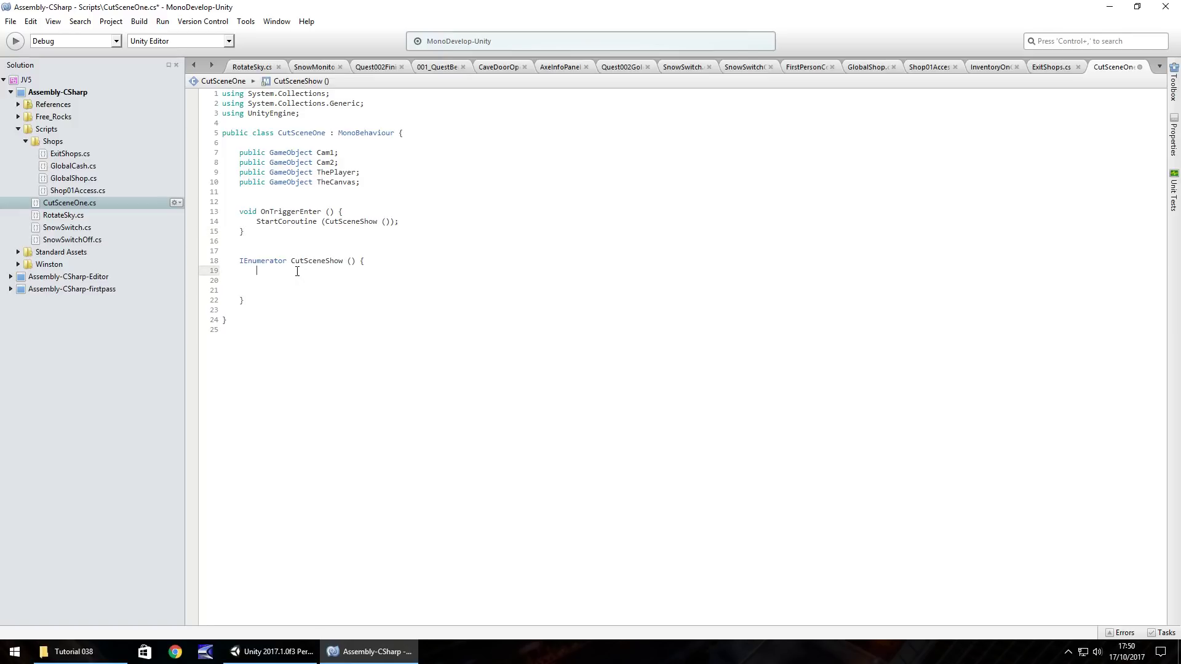
{"action": "type", "text": "TheCanv"}
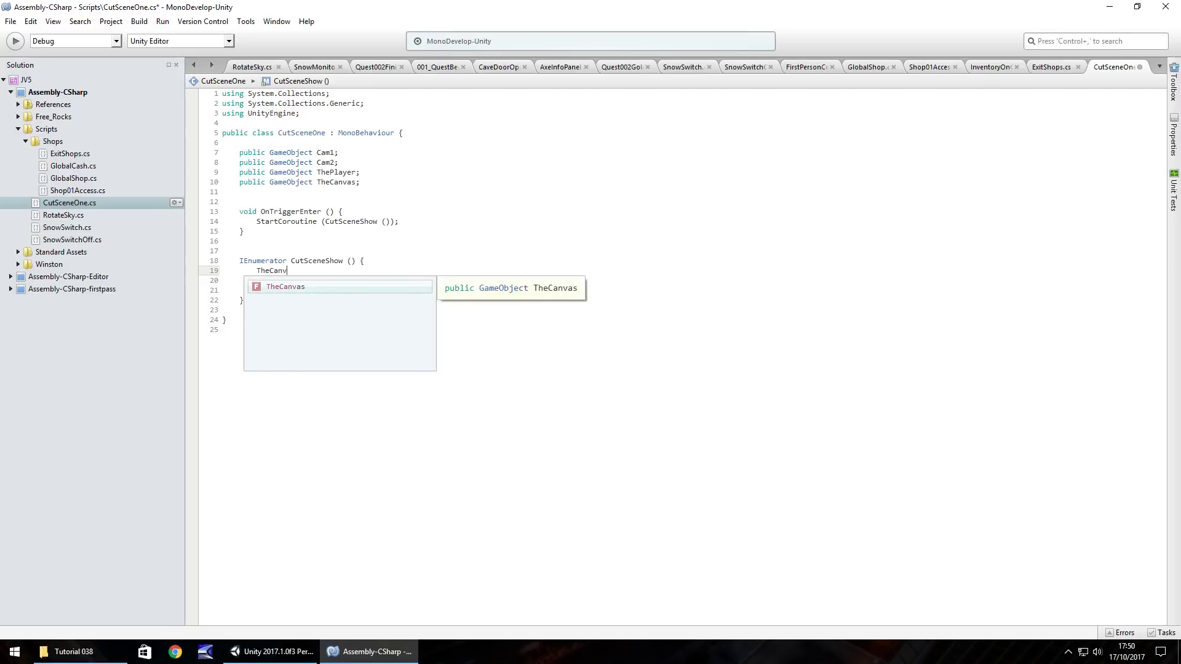
{"action": "type", "text": "as.SetActi"}
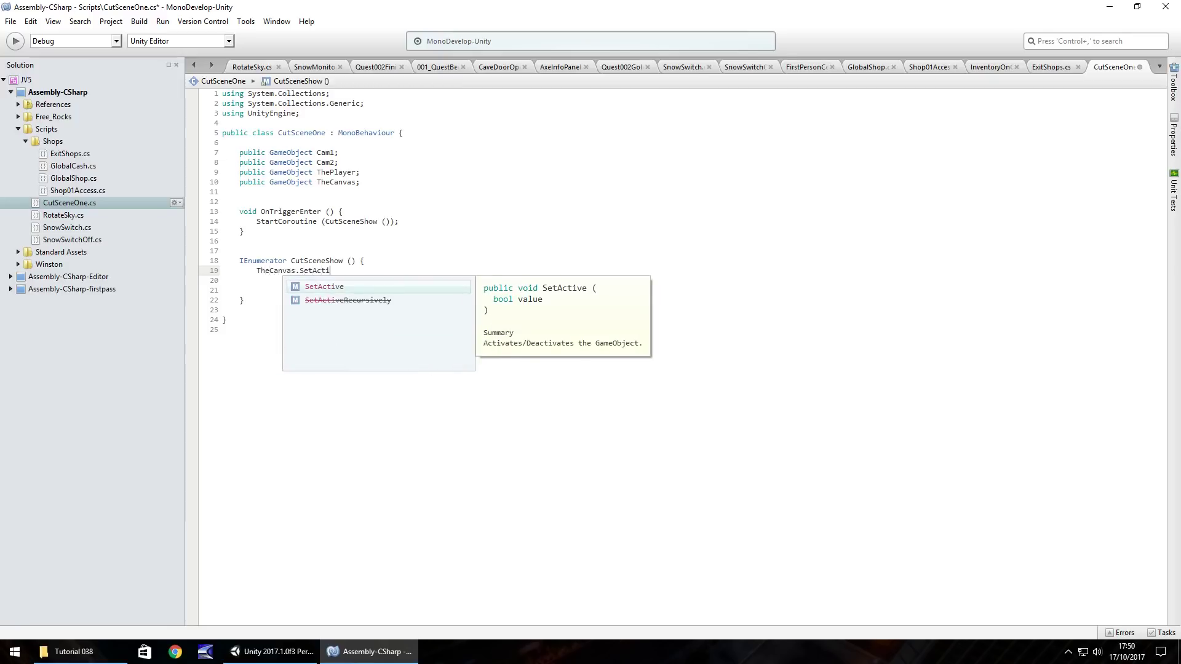
{"action": "type", "text": "ve (false);"}
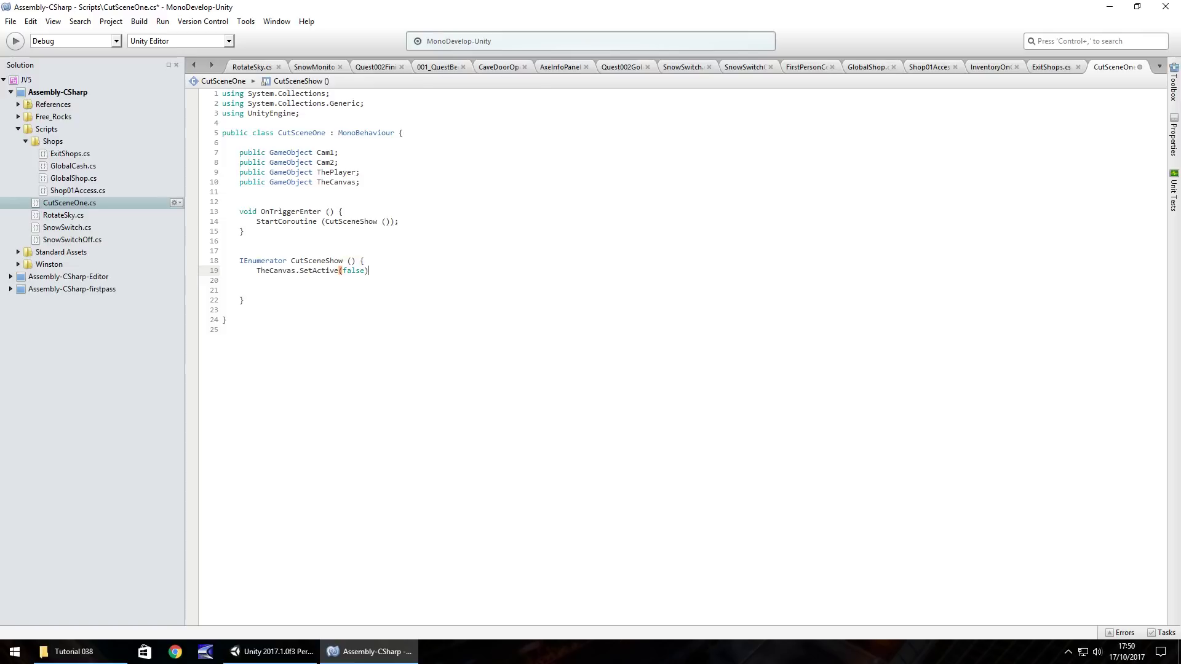
{"action": "key", "text": "Return"}
{"action": "type", "text": "Cam1."}
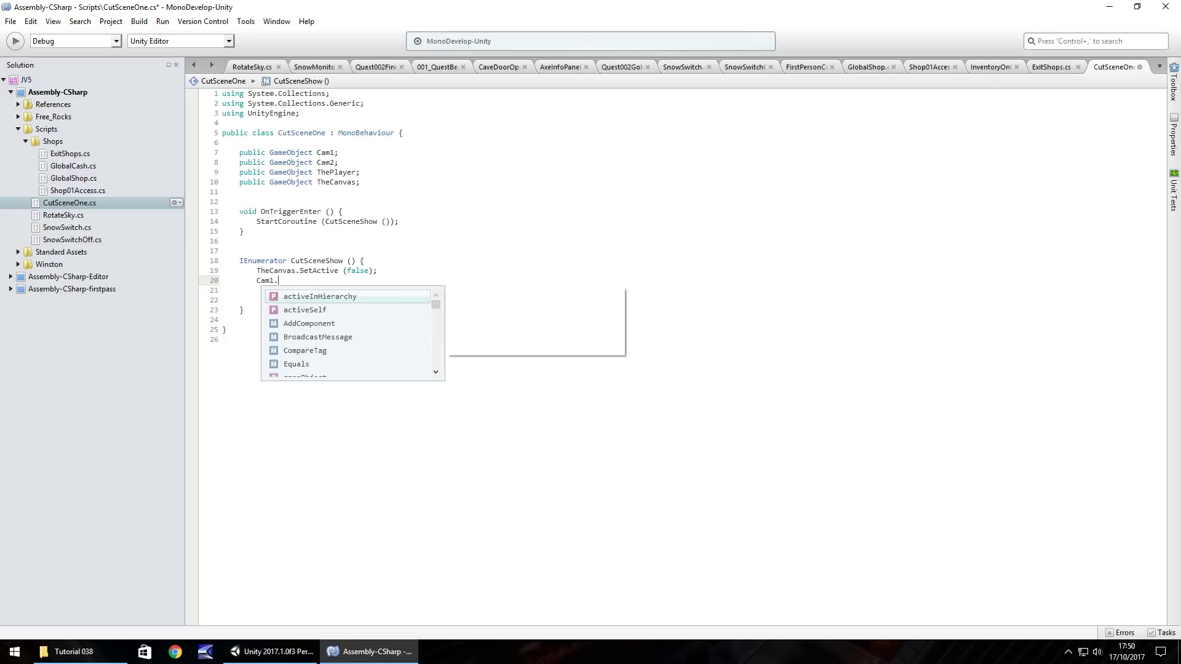
{"action": "type", "text": "SetActive (true"}
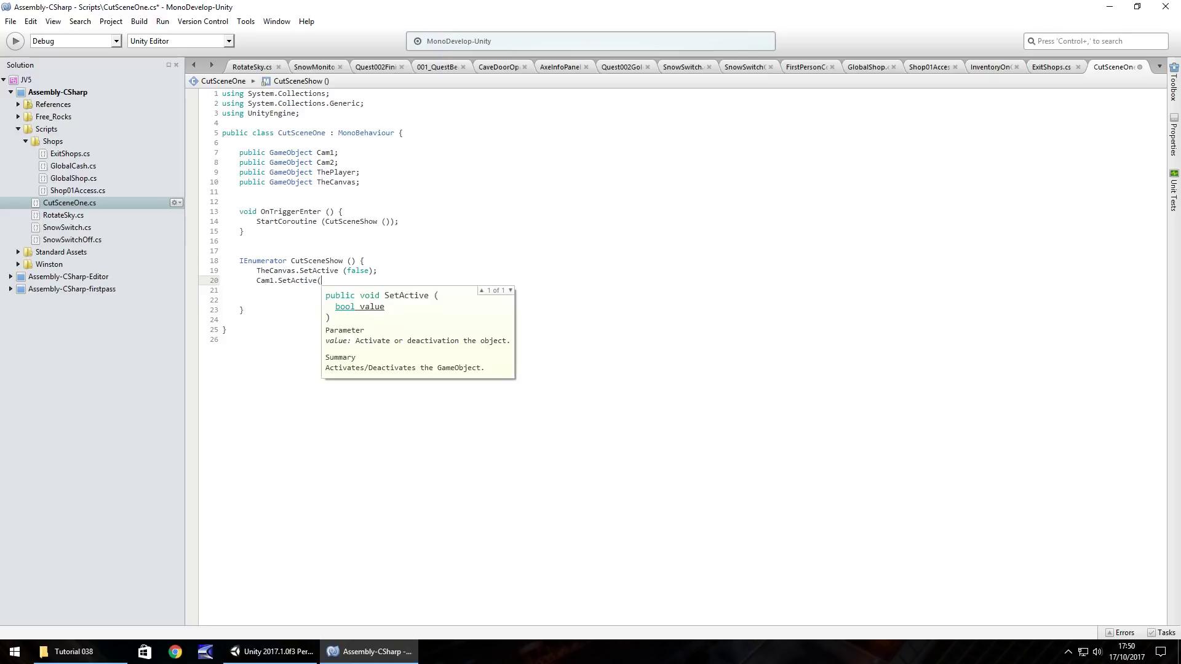
{"action": "type", "text": ");"}
{"action": "key", "text": "Return"}
{"action": "type", "text": "ThePl"}
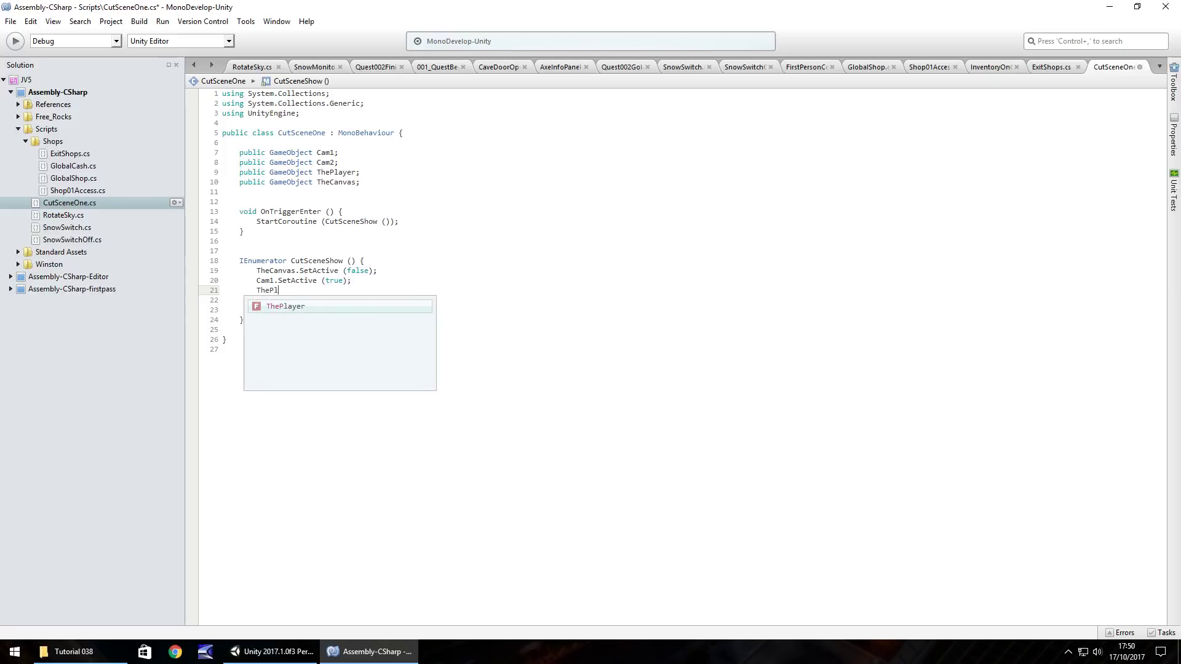
{"action": "type", "text": "ayer.SetAc"}
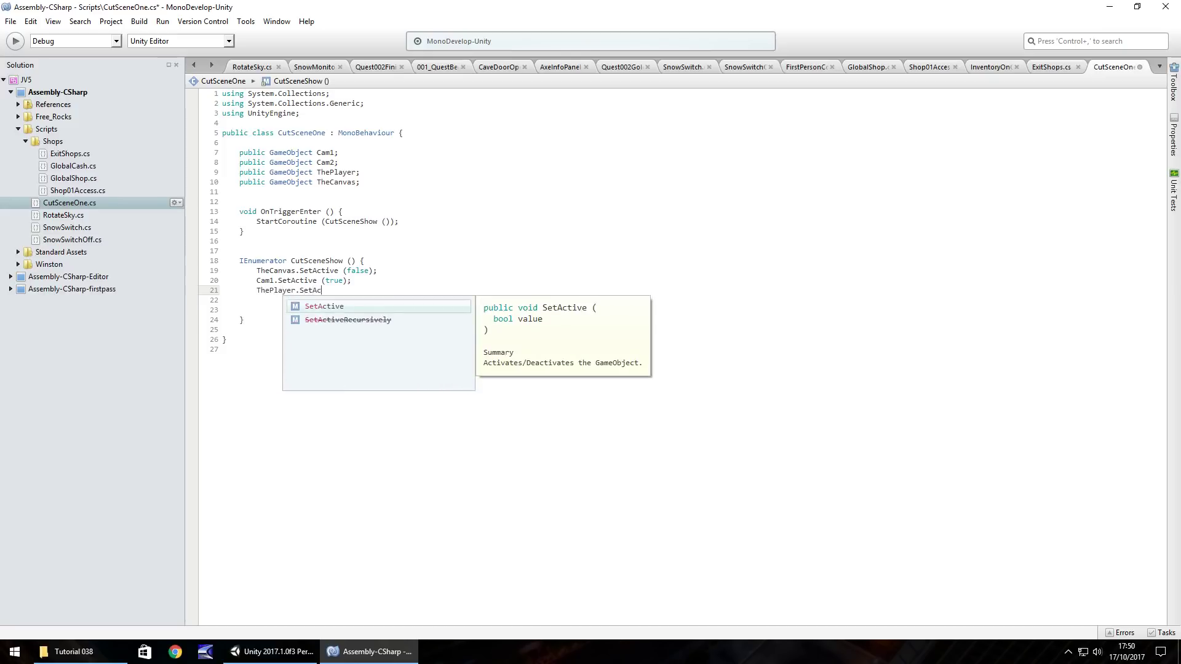
{"action": "type", "text": "tive (false);"}
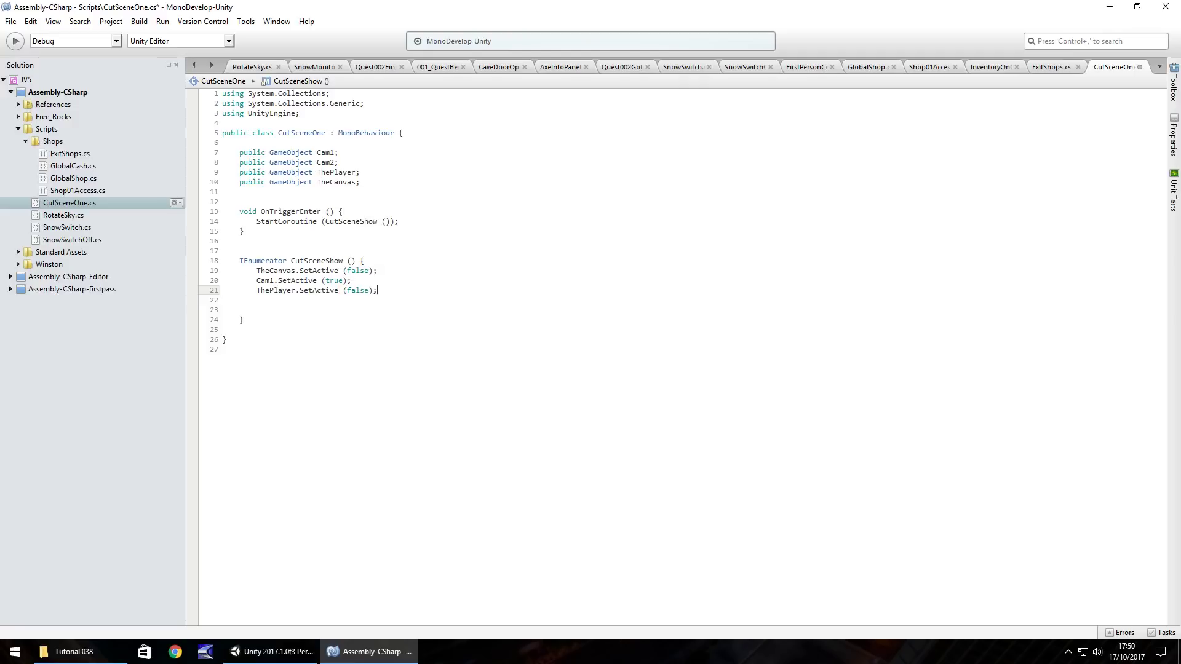
{"action": "key", "text": "Return"}
- Follow with yield return new WaitForSeconds (4.5f);
{"action": "type", "text": "yield"}
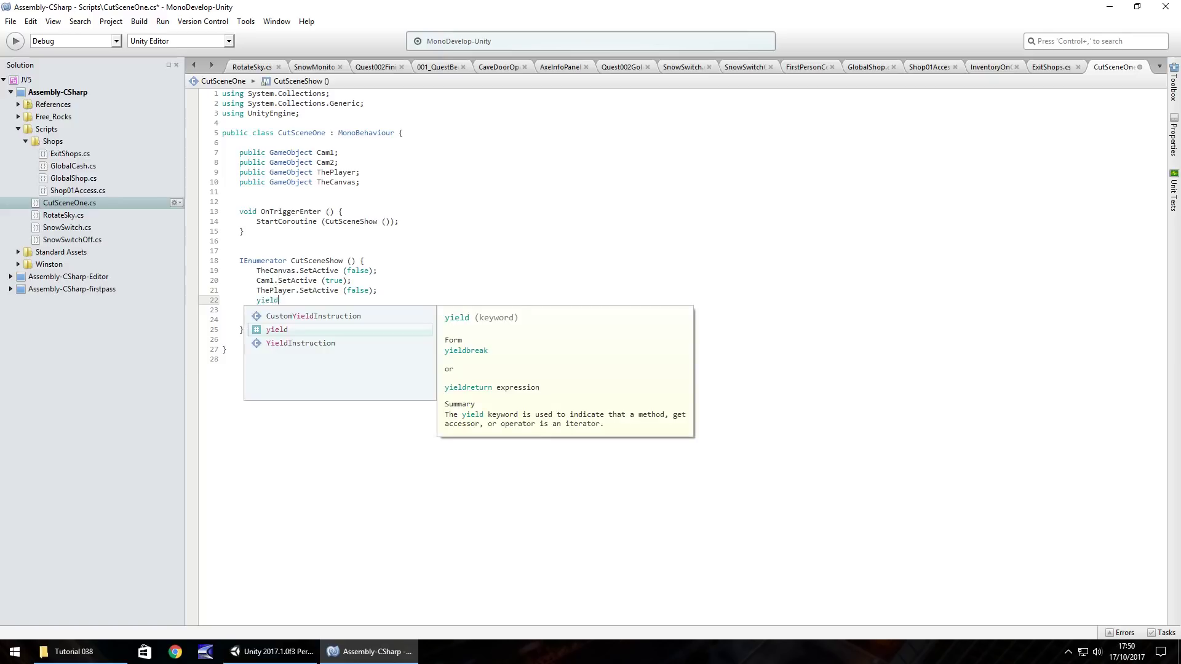
{"action": "type", "text": " return n"}
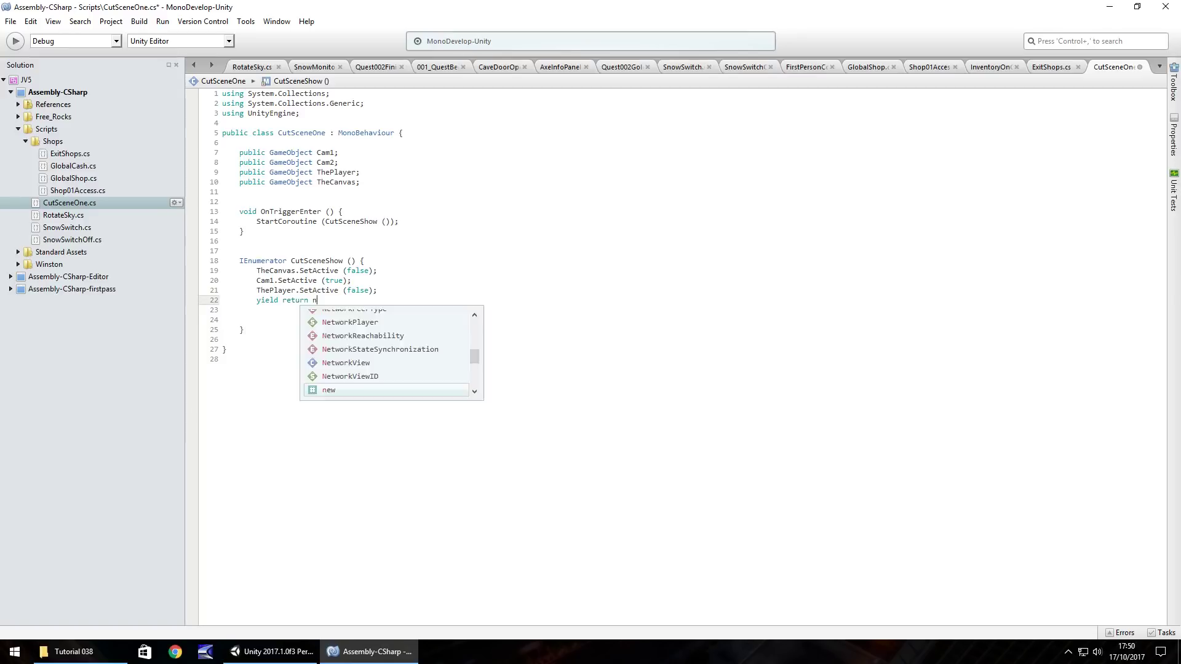
{"action": "type", "text": "ew Wait"}
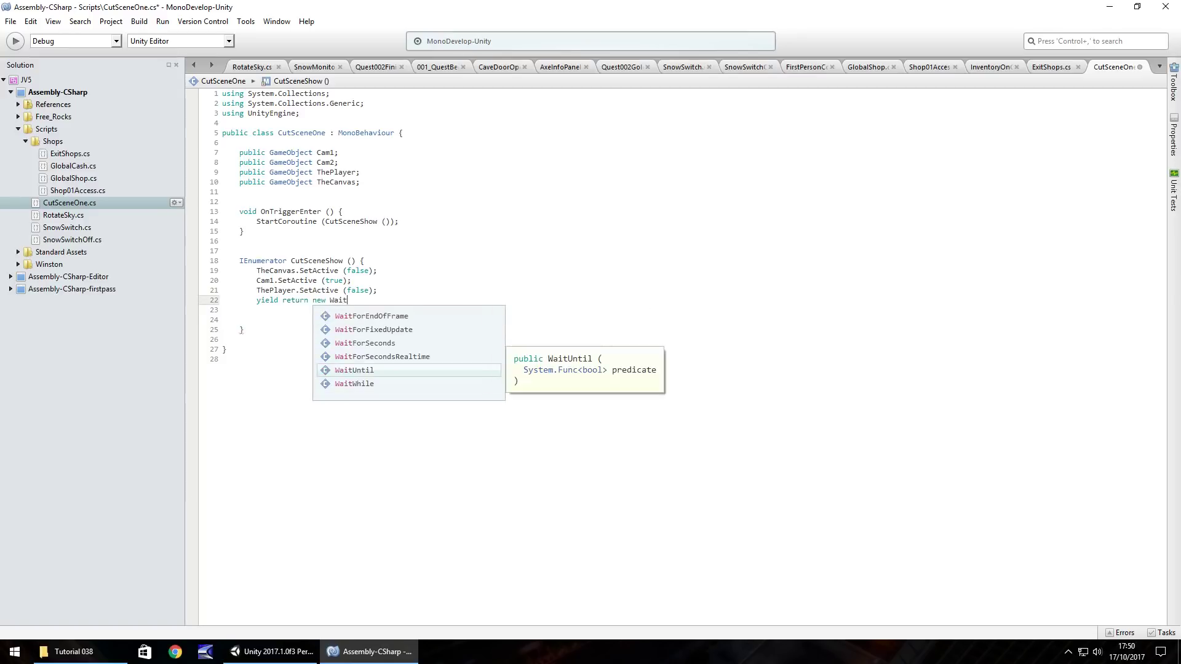
{"action": "type", "text": "ForSeconds("}
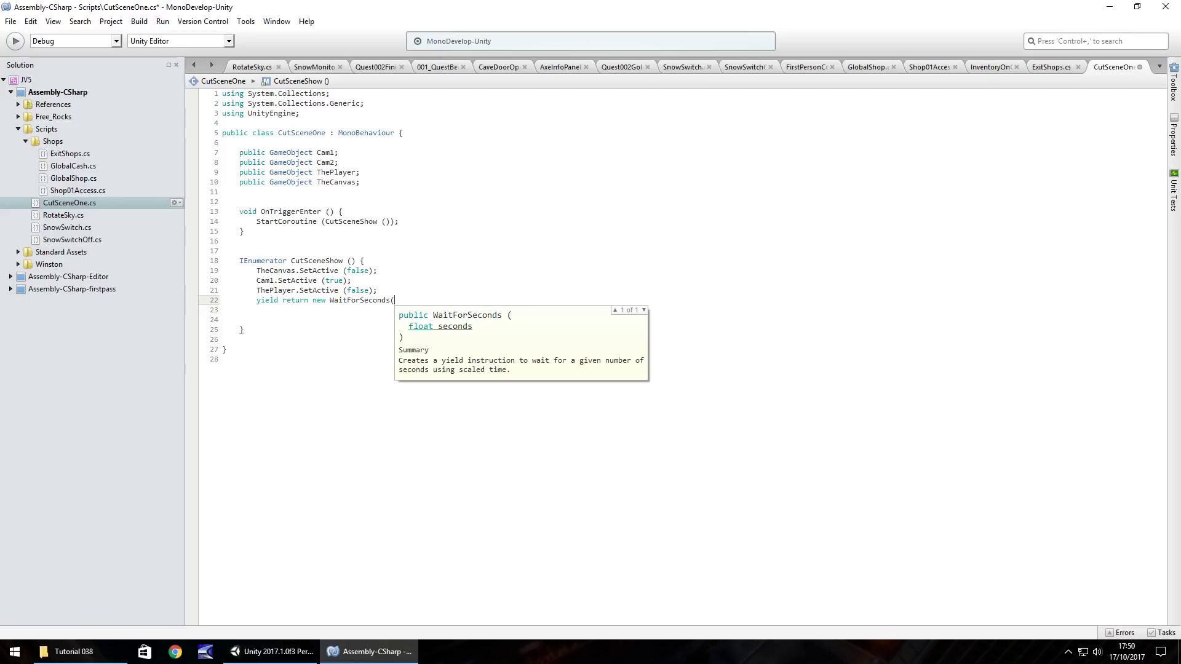
{"action": "type", "text": "4.5f"}
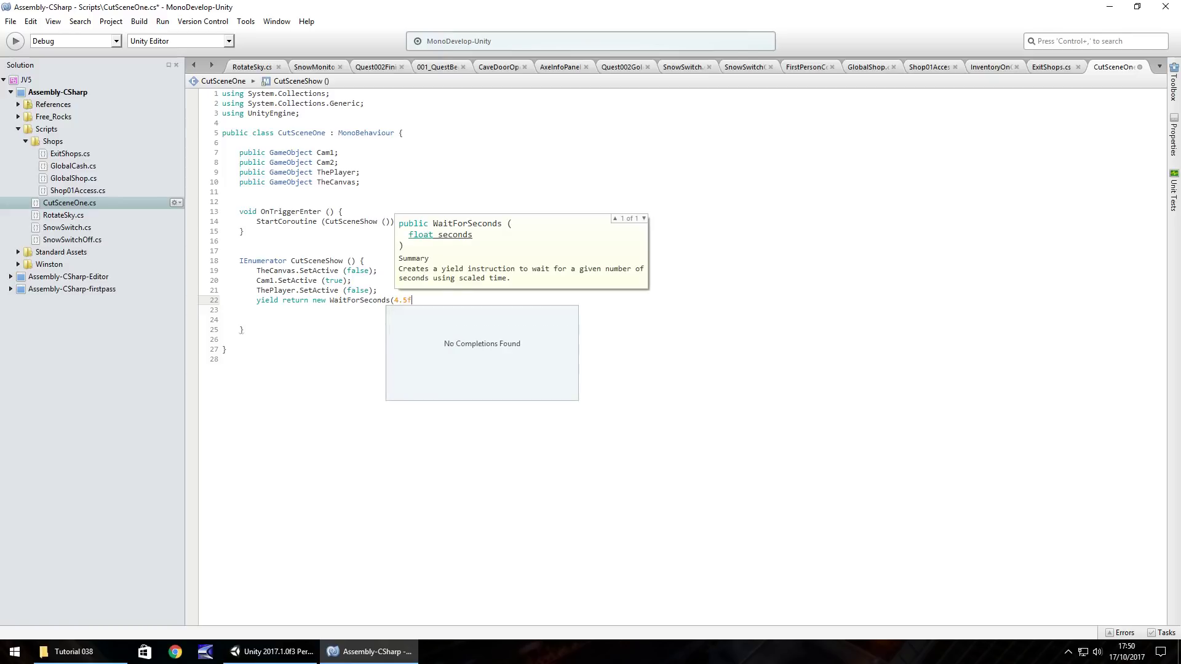
{"action": "type", "text": ")"}
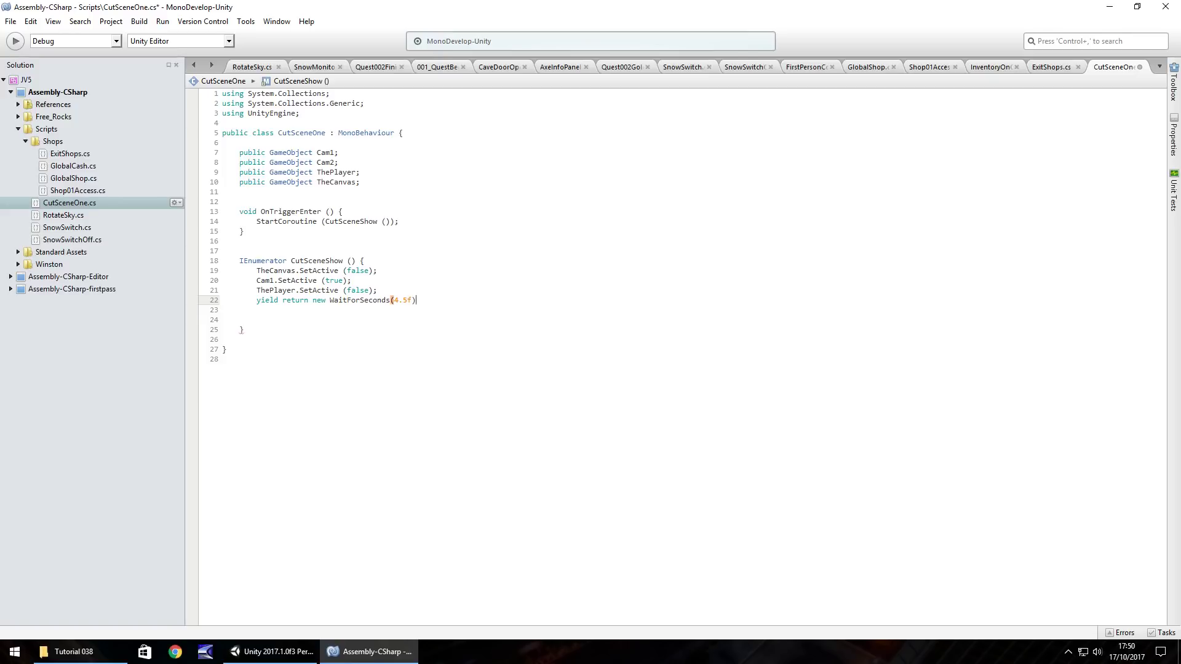
{"action": "type", "text": ";"}
{"action": "key", "text": "Return"}
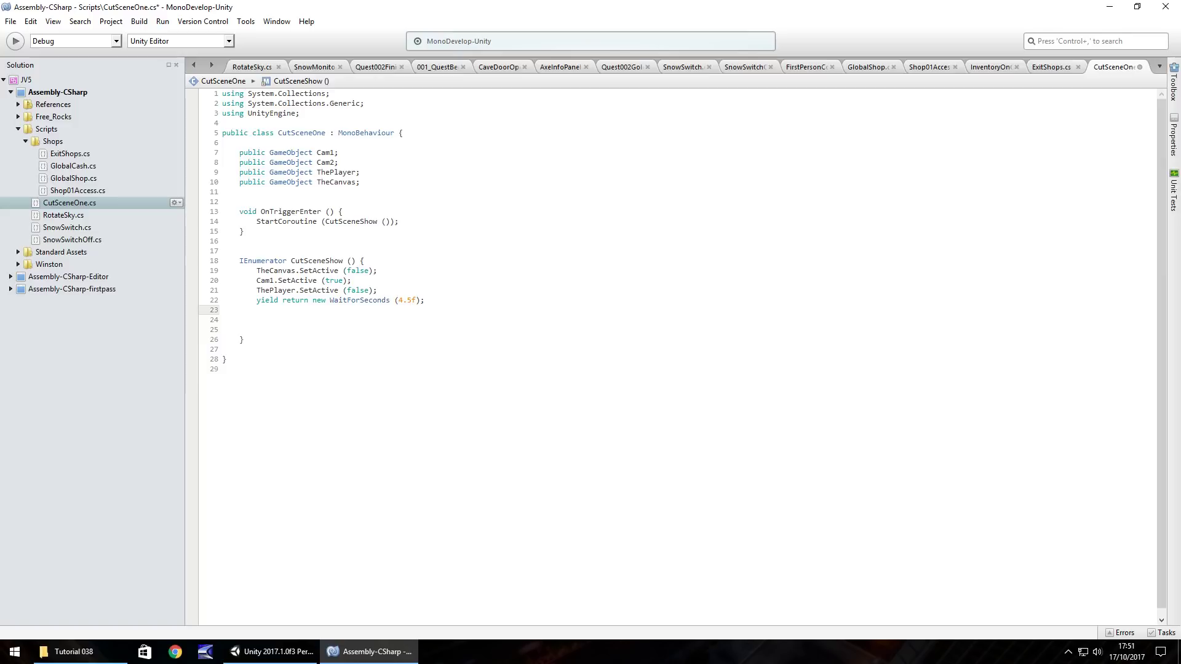
- Activate Cam2, deactivate Cam1, then wait another 4.5f seconds
{"action": "type", "text": "Cam2.Se"}
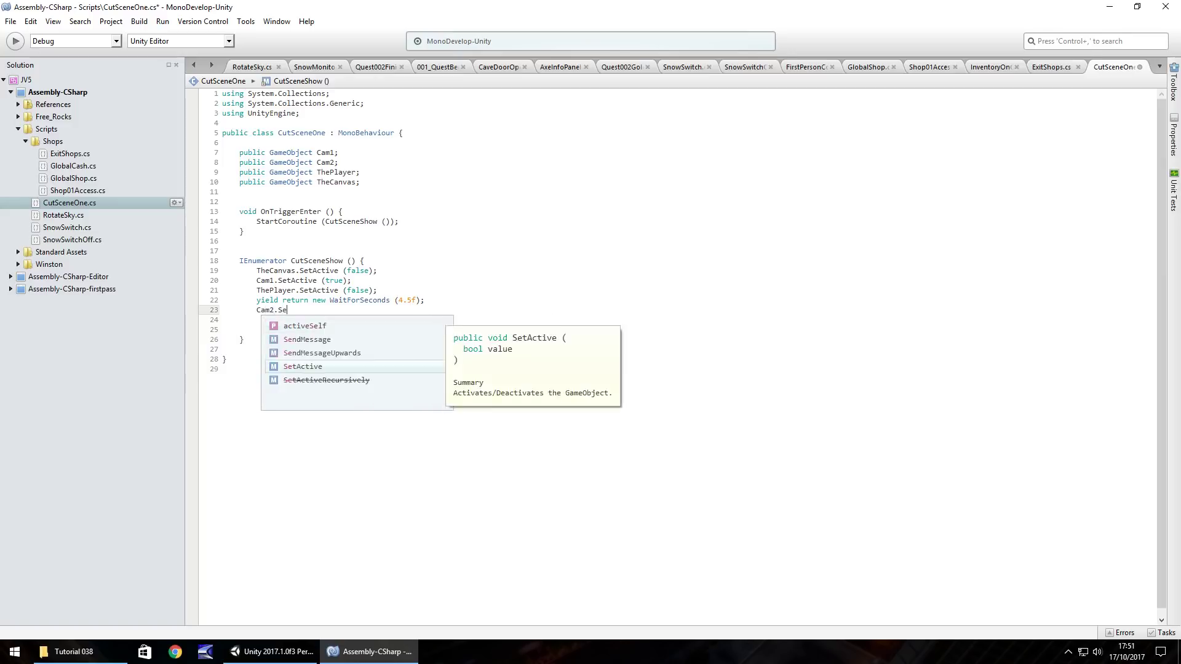
{"action": "type", "text": "tActive ("}
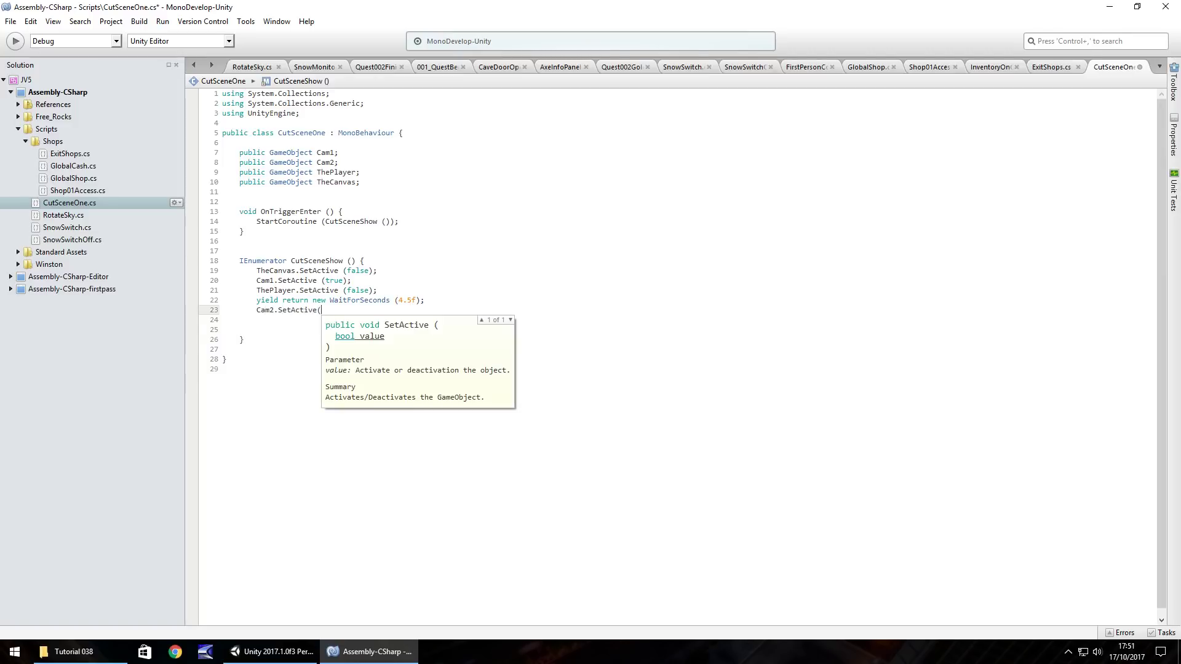
{"action": "type", "text": "true);"}
{"action": "key", "text": "Return"}
{"action": "type", "text": "Came"}
{"action": "key", "text": "BackSpace"}
{"action": "type", "text": "1.SetA"}
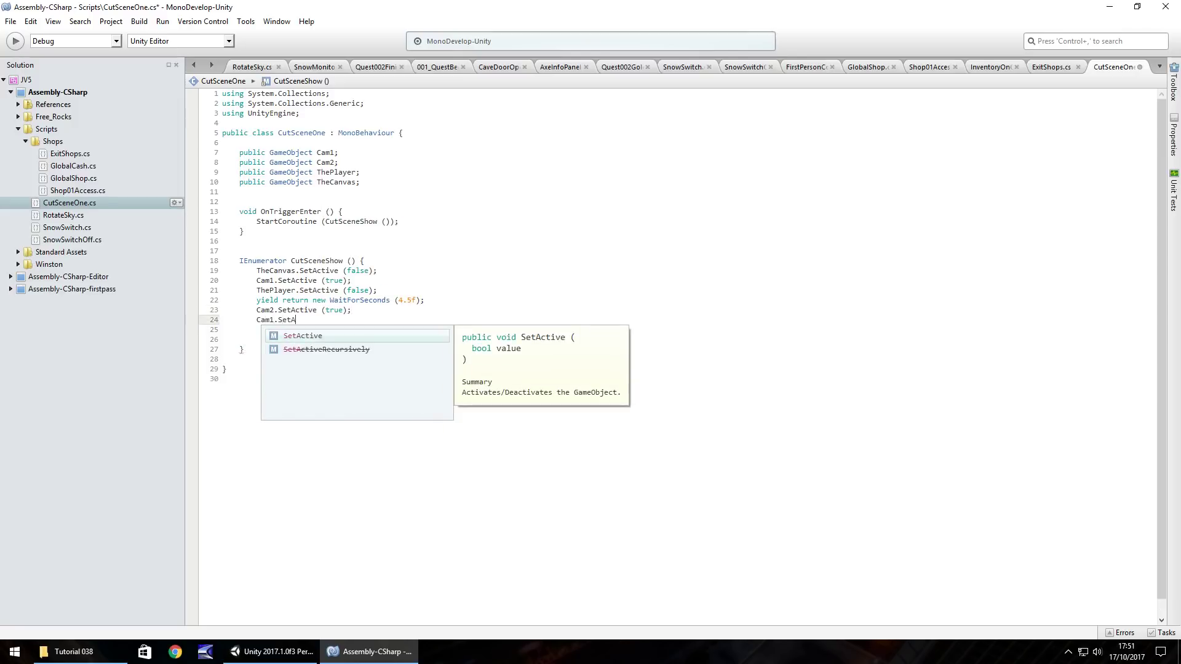
{"action": "type", "text": "ctive (false);"}
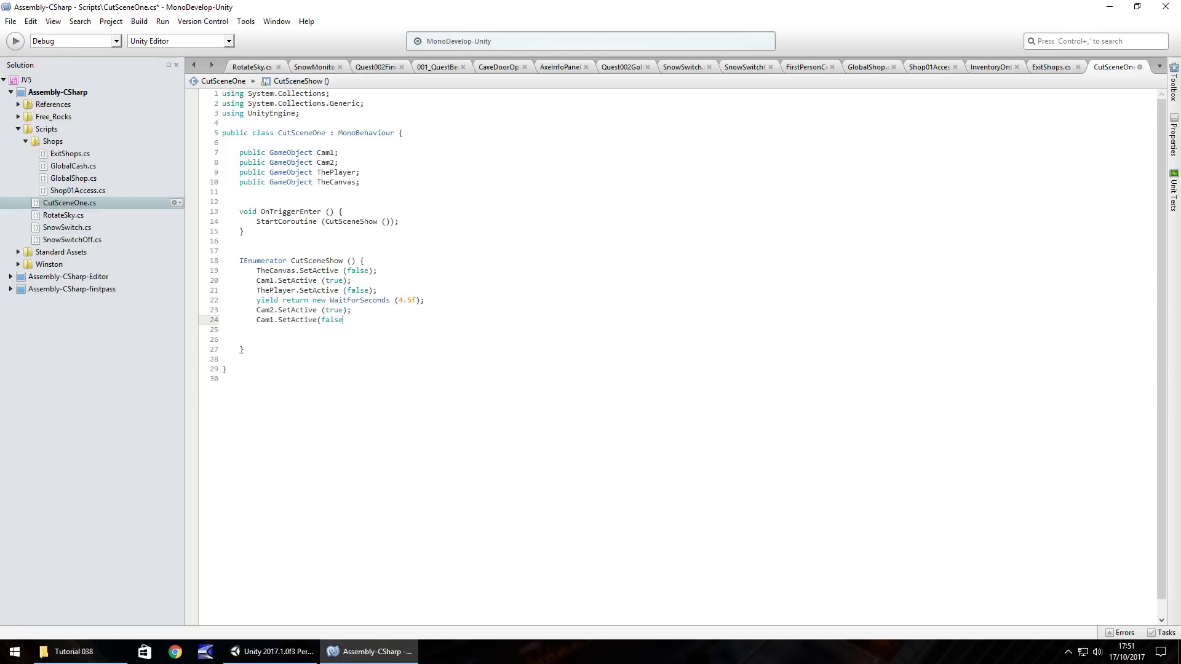
{"action": "key", "text": "Return"}
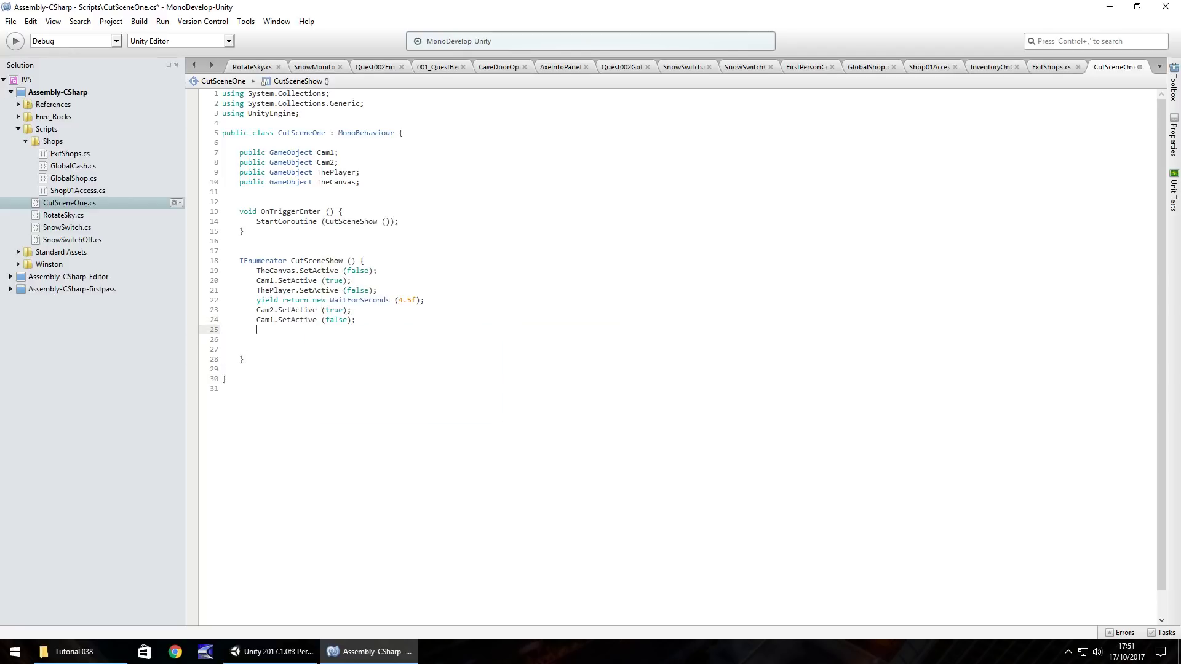
{"action": "type", "text": "yie"}
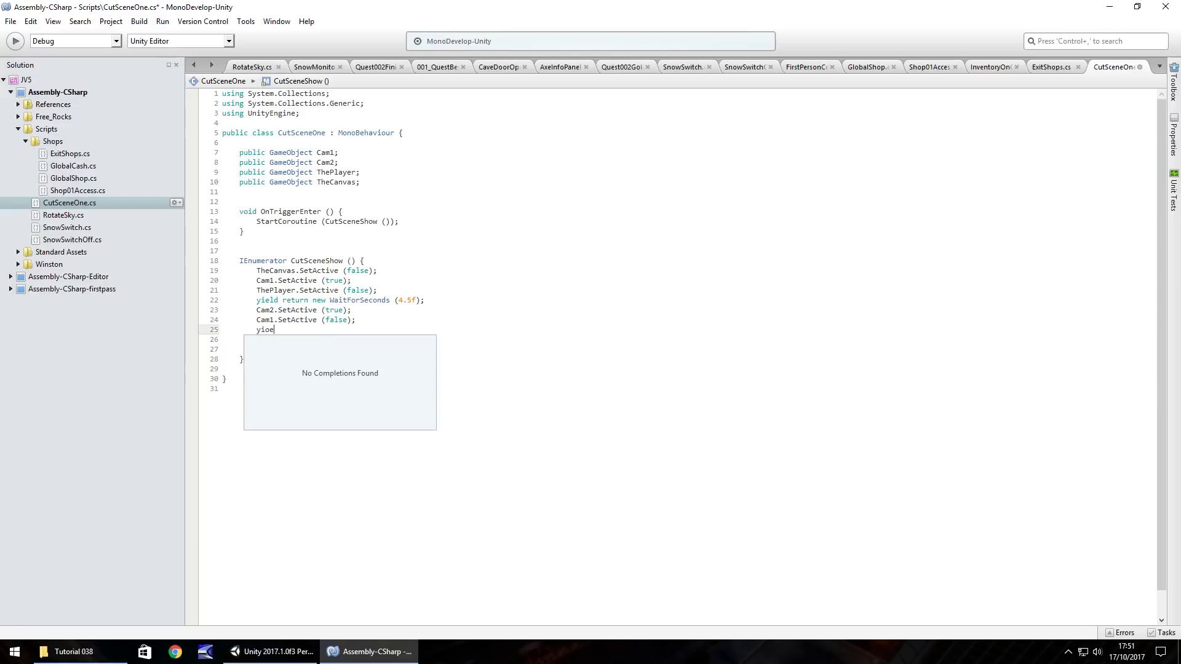
{"action": "type", "text": "ld return new WaitForSeconds (4.5f);"}
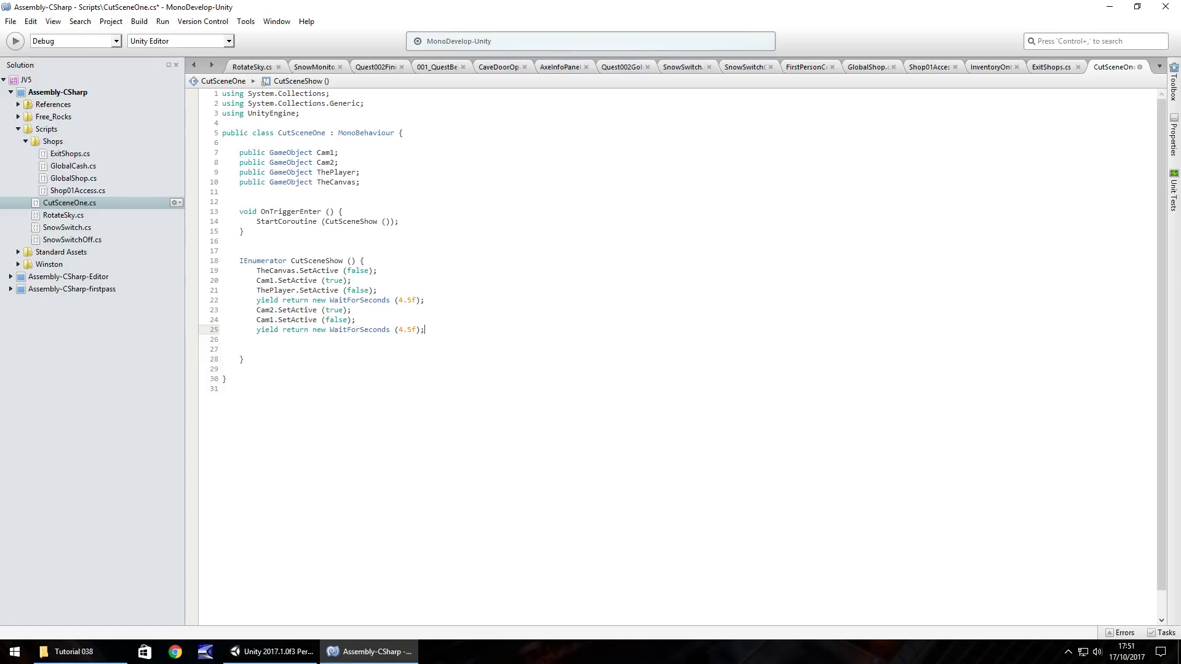
{"action": "key", "text": "Return"}
- Reactivate ThePlayer, deactivate Cam2 and reactivate TheCanvas
{"action": "type", "text": "The"}
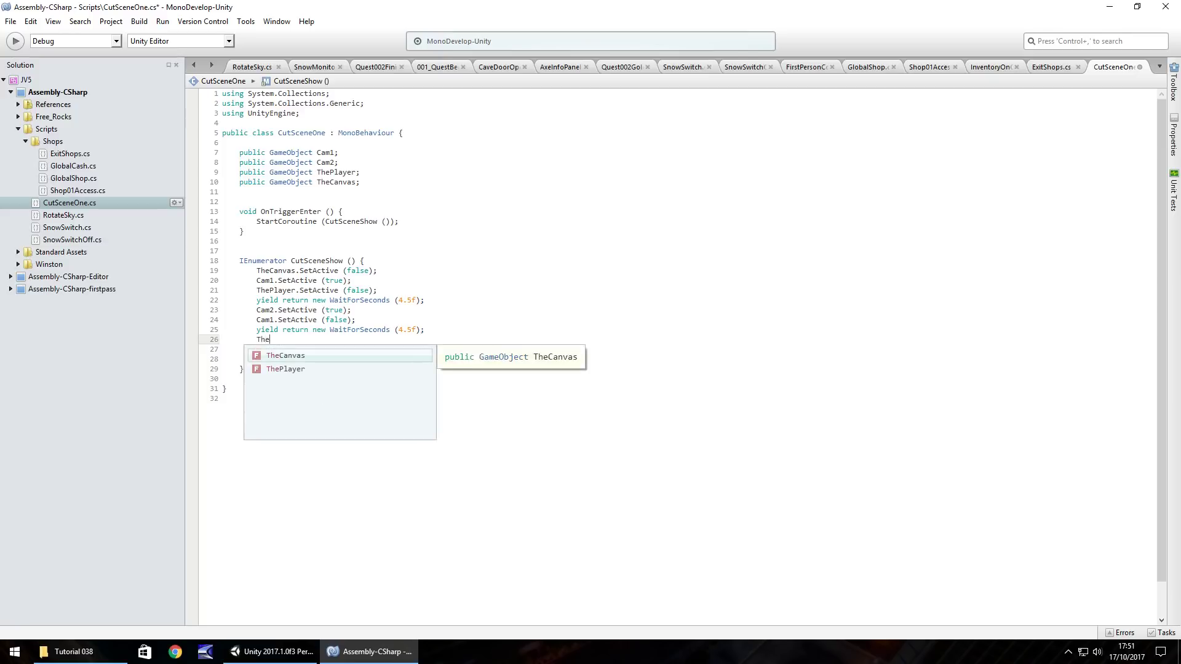
{"action": "type", "text": "Player.SetAc"}
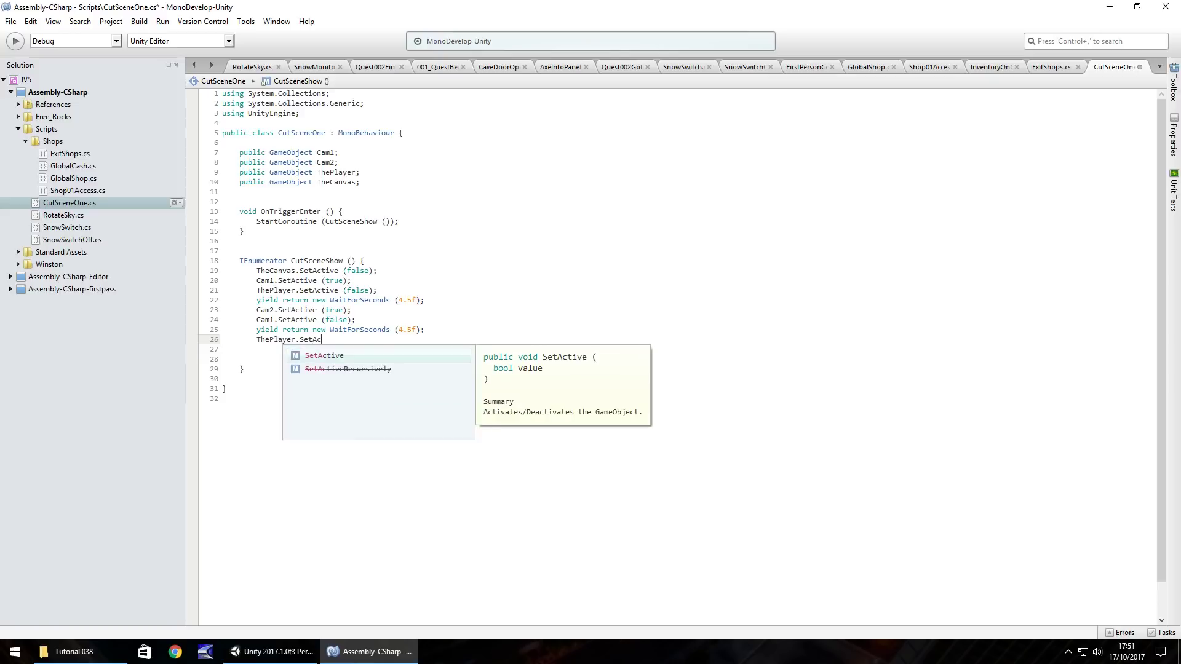
{"action": "type", "text": "tive (true);"}
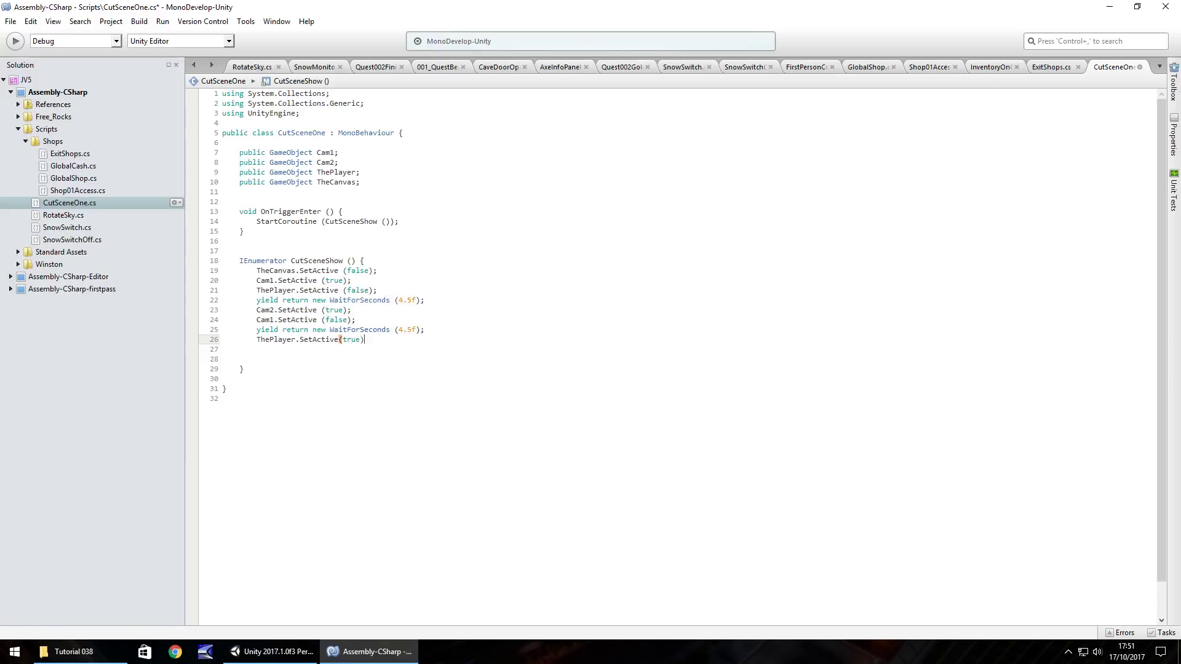
{"action": "key", "text": "Return"}
{"action": "type", "text": "Cam2"}
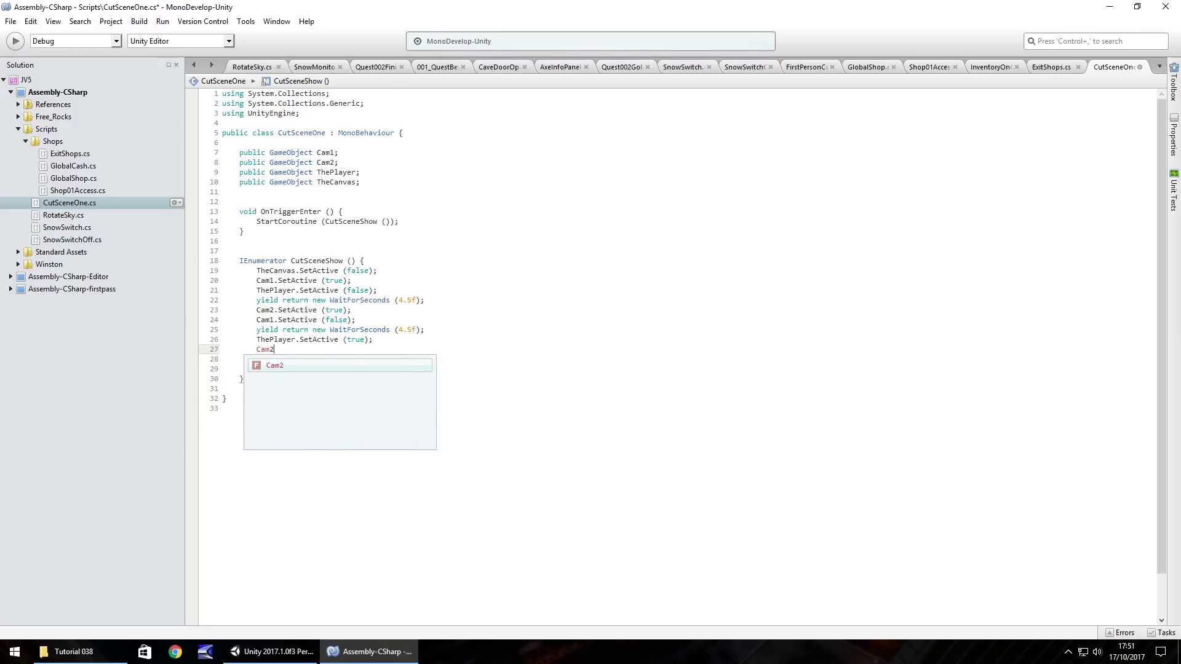
{"action": "type", "text": ".SetActive (false);"}
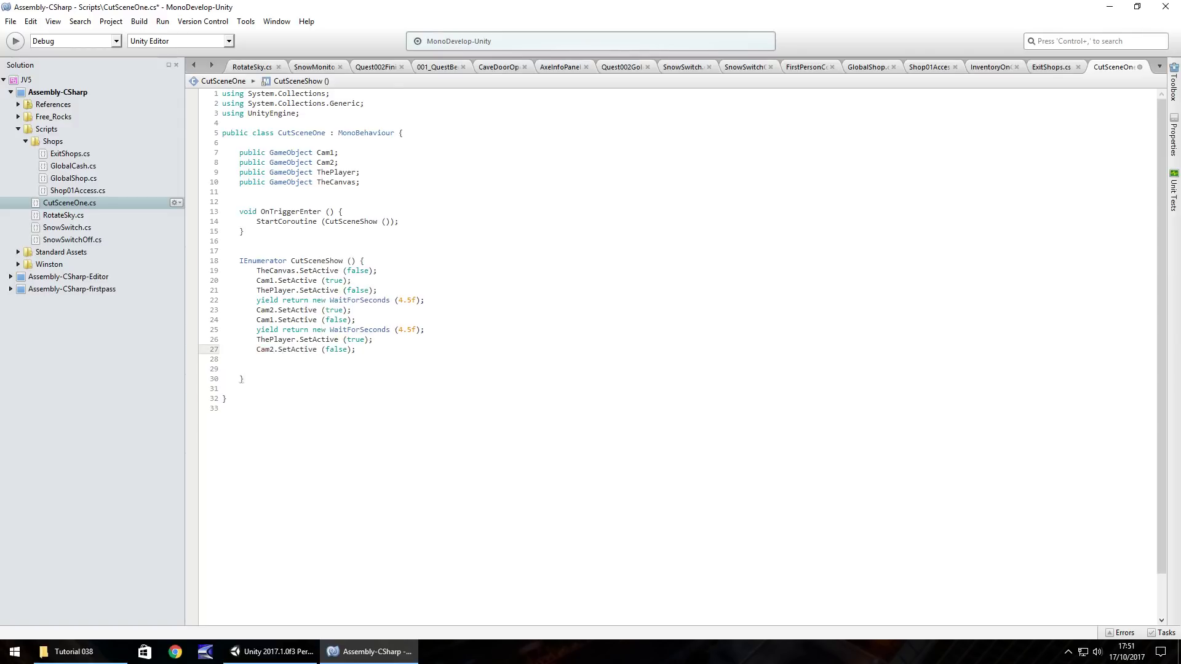
{"action": "key", "text": "Return"}
{"action": "type", "text": "TheC"}
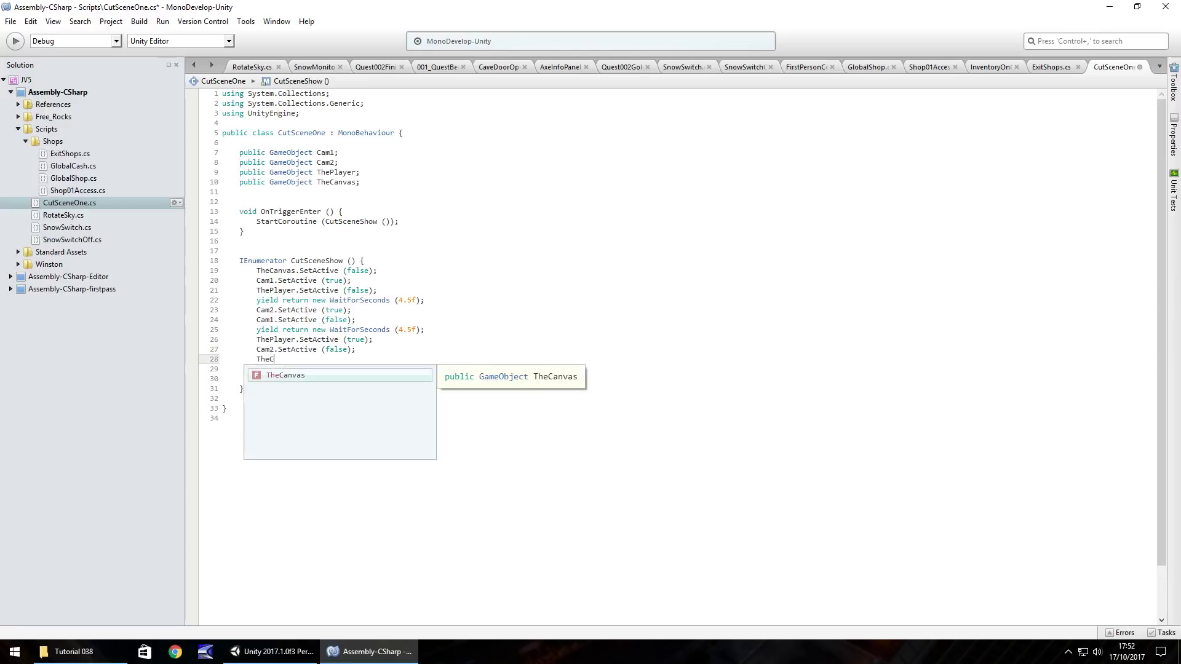
{"action": "type", "text": "anvas.Set"}
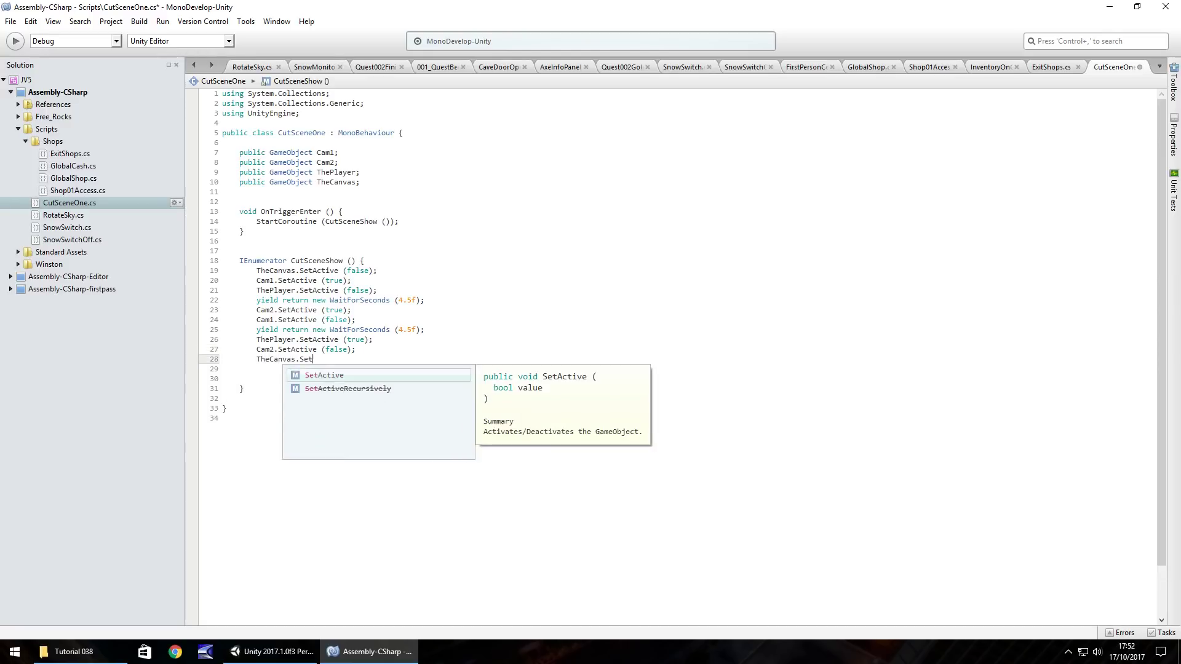
{"action": "type", "text": "Active (true"}
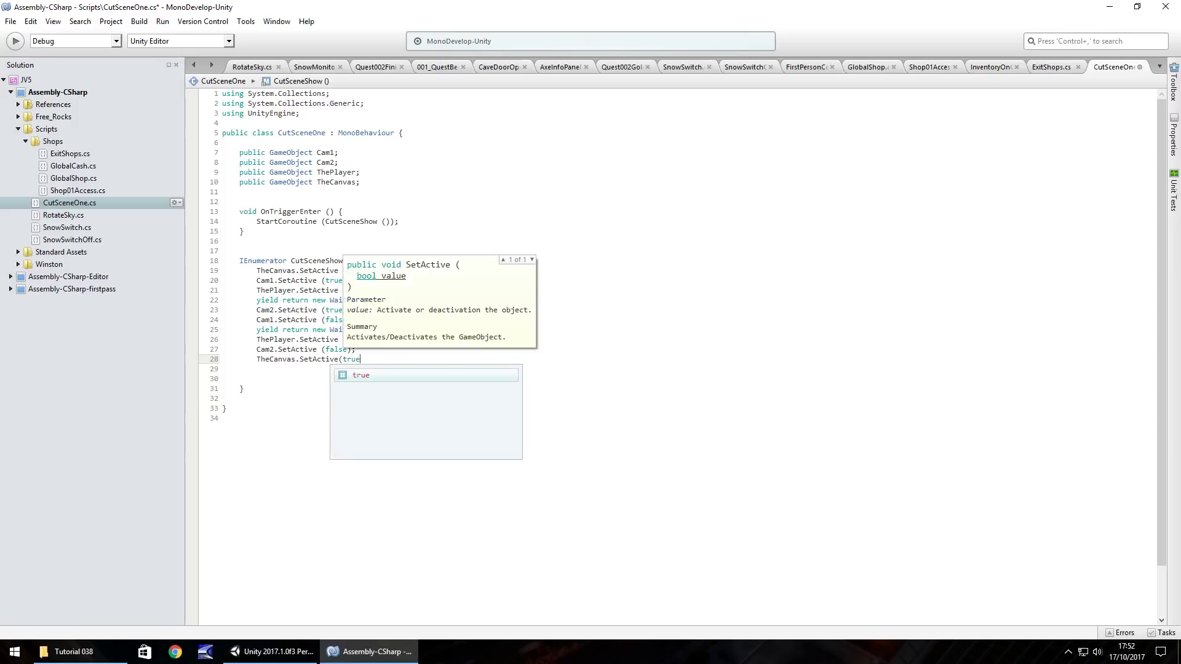
{"action": "type", "text": ");"}
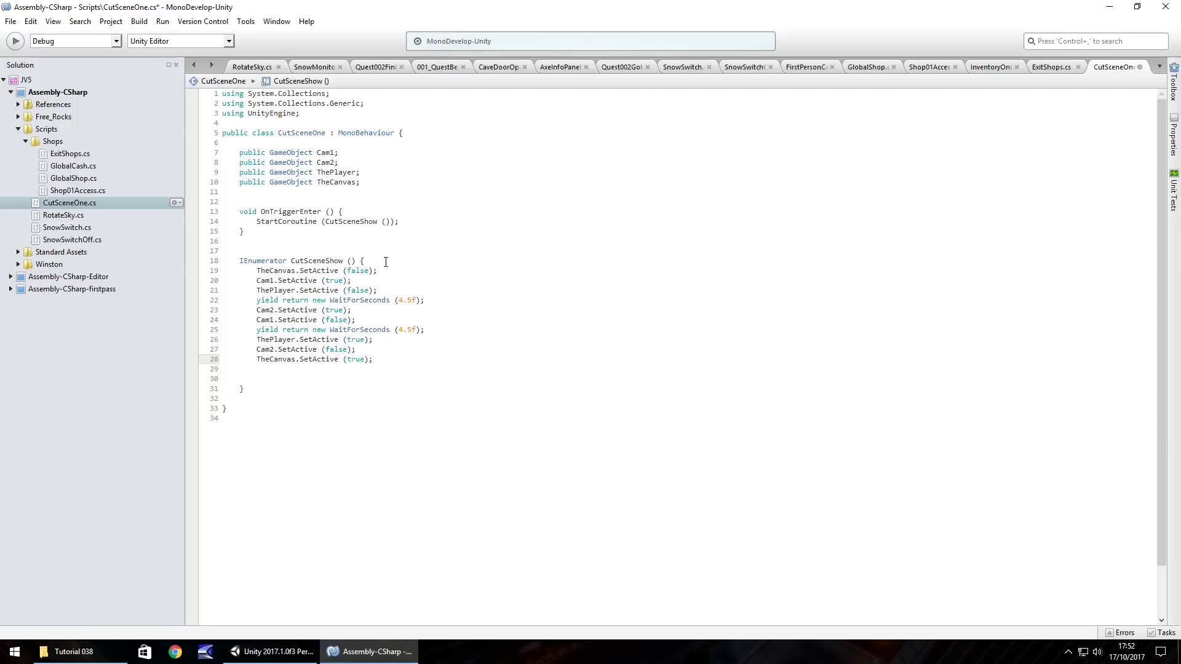
{"action": "left_click", "coordinate": [349, 367]}
{"action": "type", "text": "t"}
{"action": "key", "text": "BackSpace"}
- Create a cube with Z scale 0.01, stretched into a thin 17.65×4.52 strip by the bridge
{"action": "left_click", "coordinate": [267, 650]}
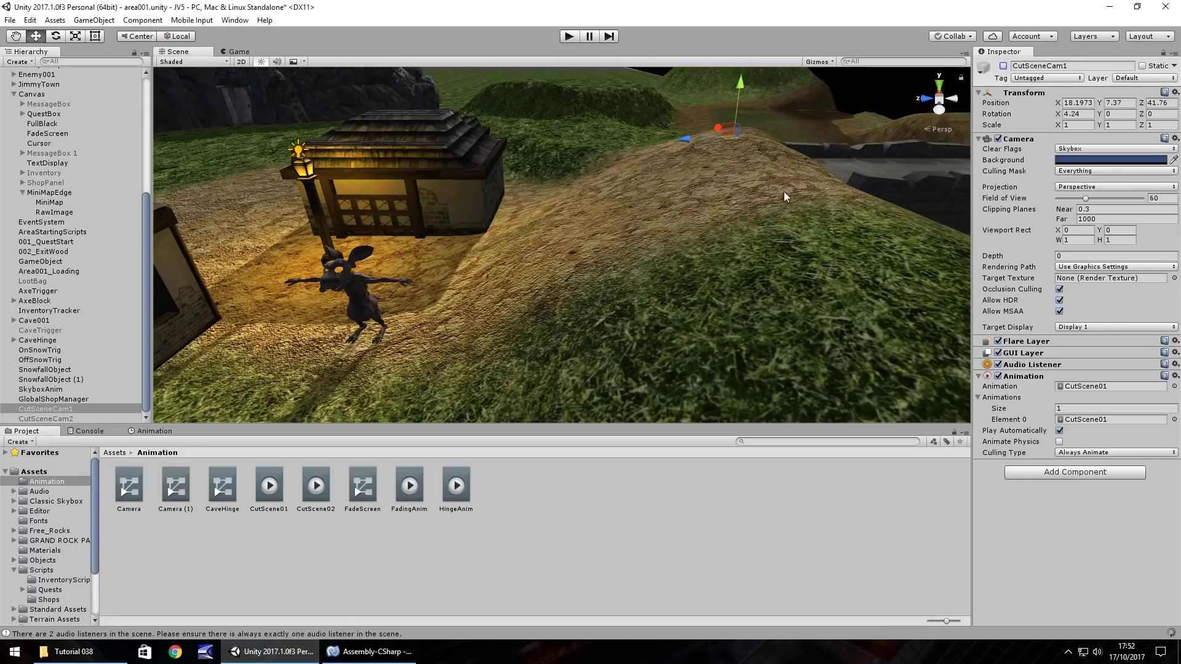
{"action": "middle_click_drag", "start_coordinate": [735, 190], "coordinate": [648, 232]}
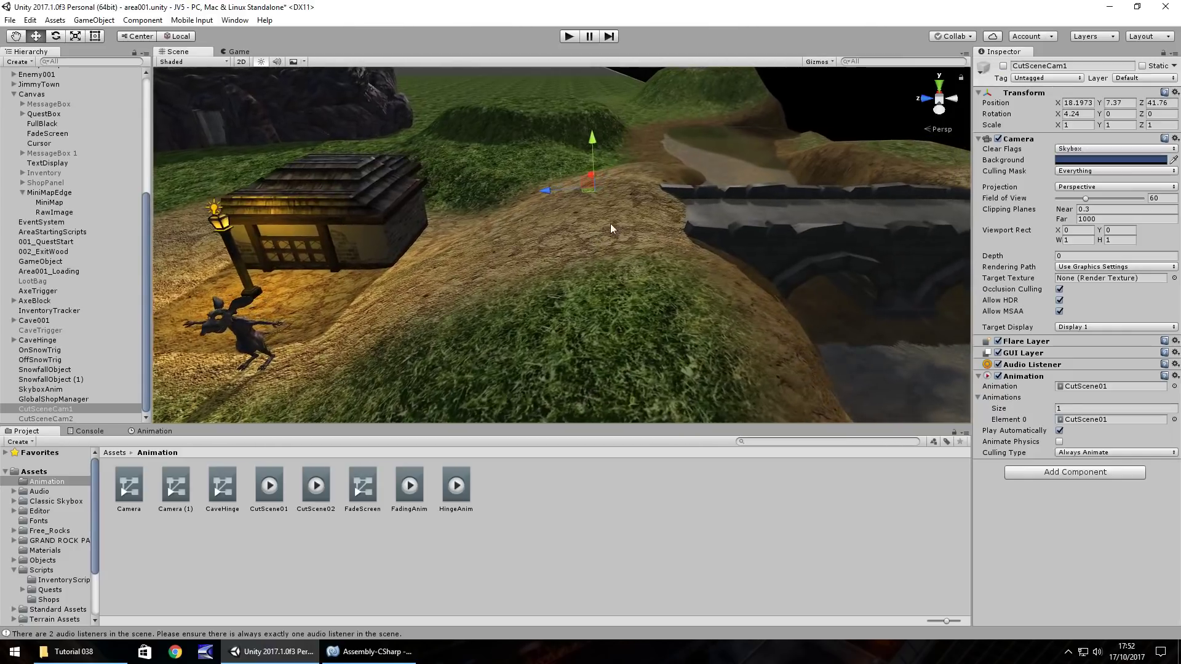
{"action": "scroll", "coordinate": [613, 224], "scroll_direction": "up", "scroll_amount": 5}
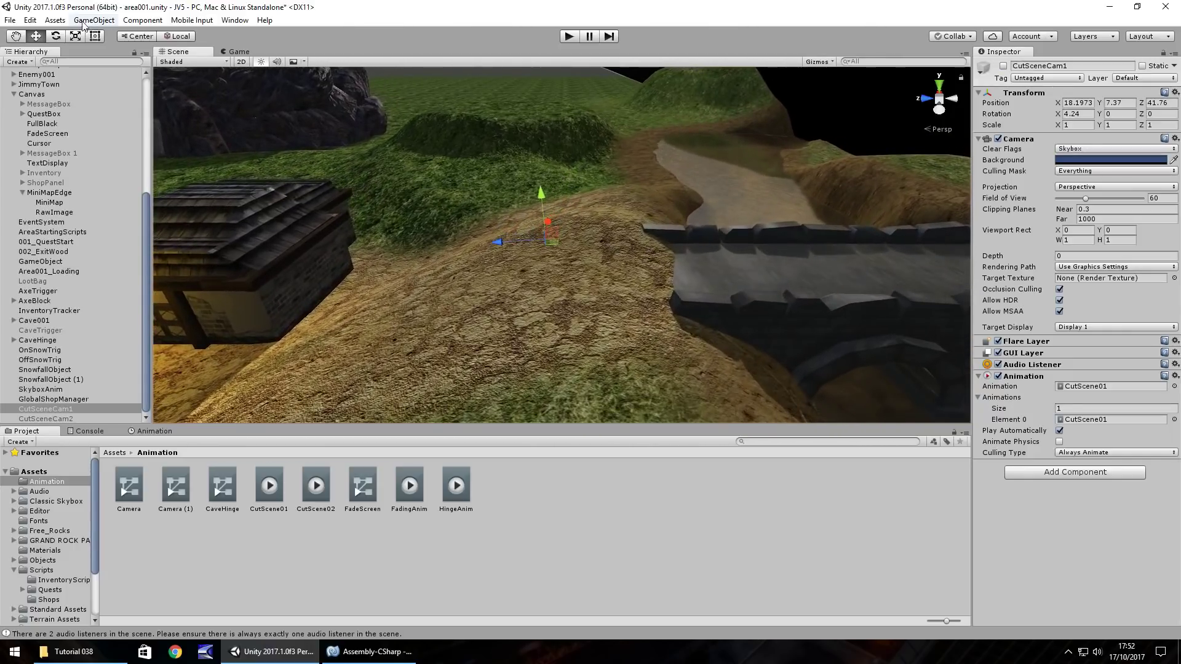
{"action": "left_click", "coordinate": [93, 21]}
{"action": "mouse_move", "coordinate": [117, 67]}
{"action": "left_click", "coordinate": [270, 61]}
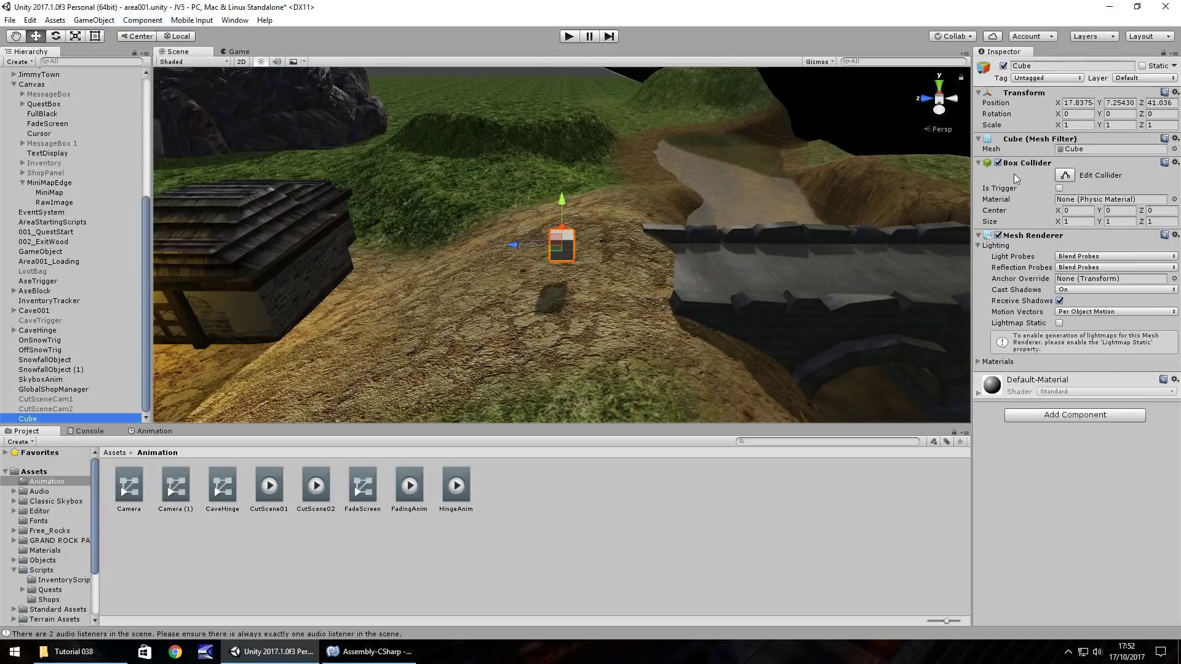
{"action": "left_click", "coordinate": [1163, 124]}
{"action": "type", "text": "."}
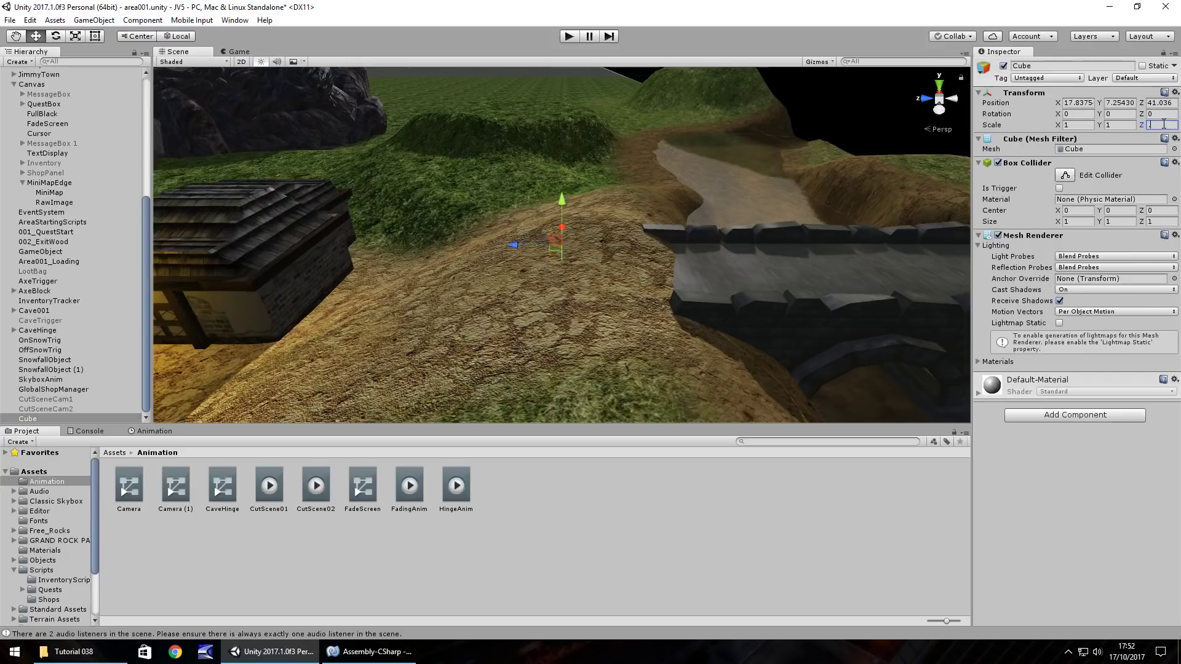
{"action": "type", "text": "01"}
{"action": "left_click_drag", "start_coordinate": [515, 252], "coordinate": [590, 260]}
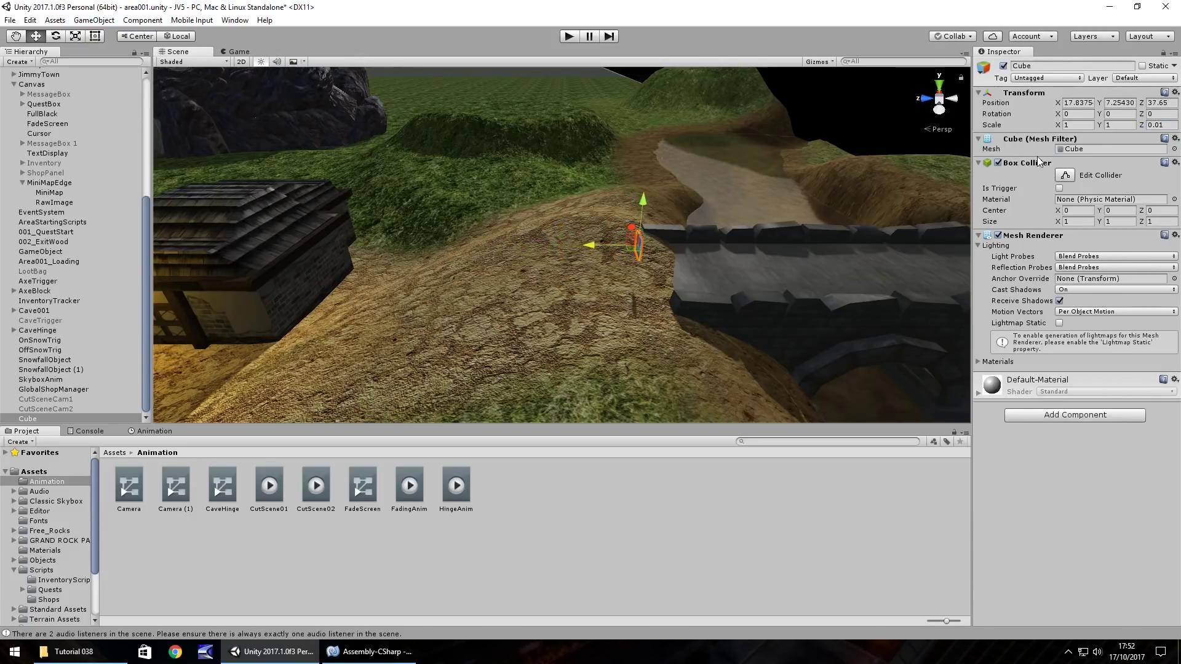
{"action": "left_click_drag", "start_coordinate": [1059, 126], "coordinate": [1159, 140]}
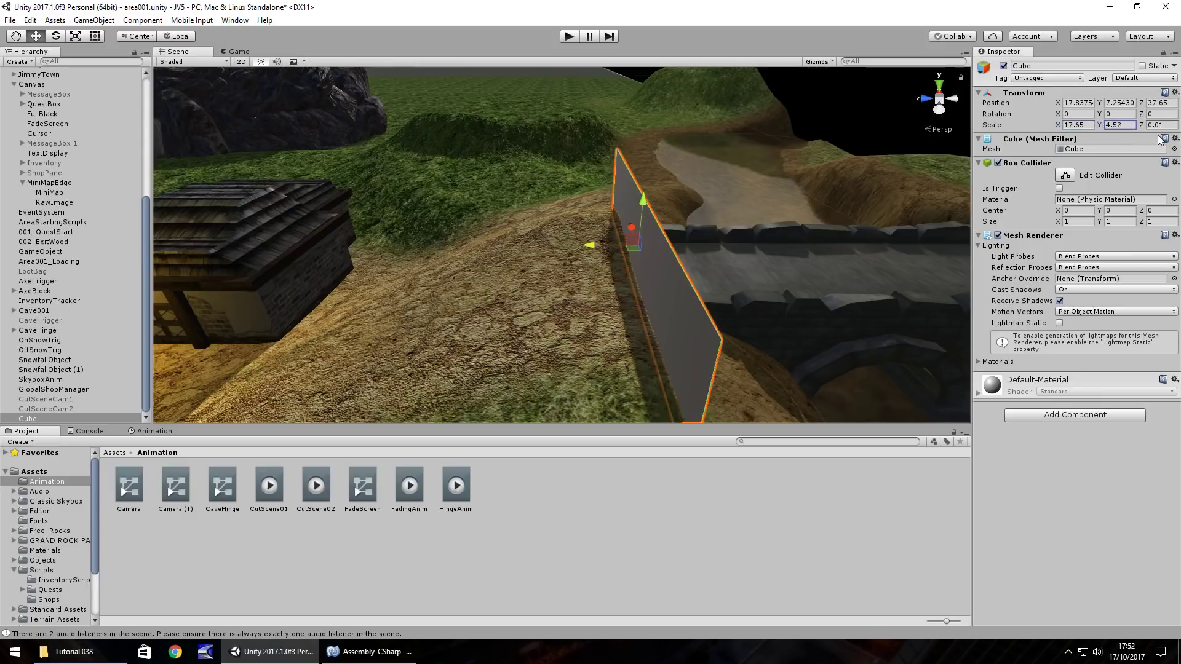
- Disable the cube's Mesh Renderer, tick Is Trigger, and attach the CutSceneOne script
{"action": "left_click", "coordinate": [998, 236]}
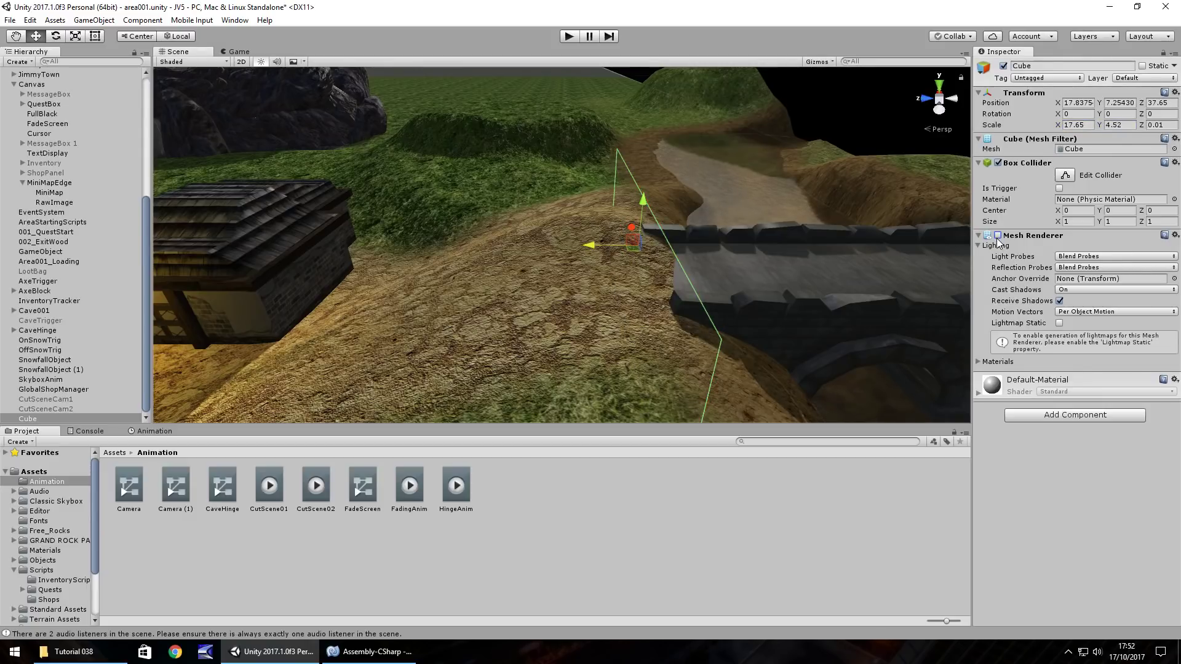
{"action": "left_click", "coordinate": [1062, 189]}
{"action": "scroll", "coordinate": [64, 581], "scroll_direction": "down", "scroll_amount": 3}
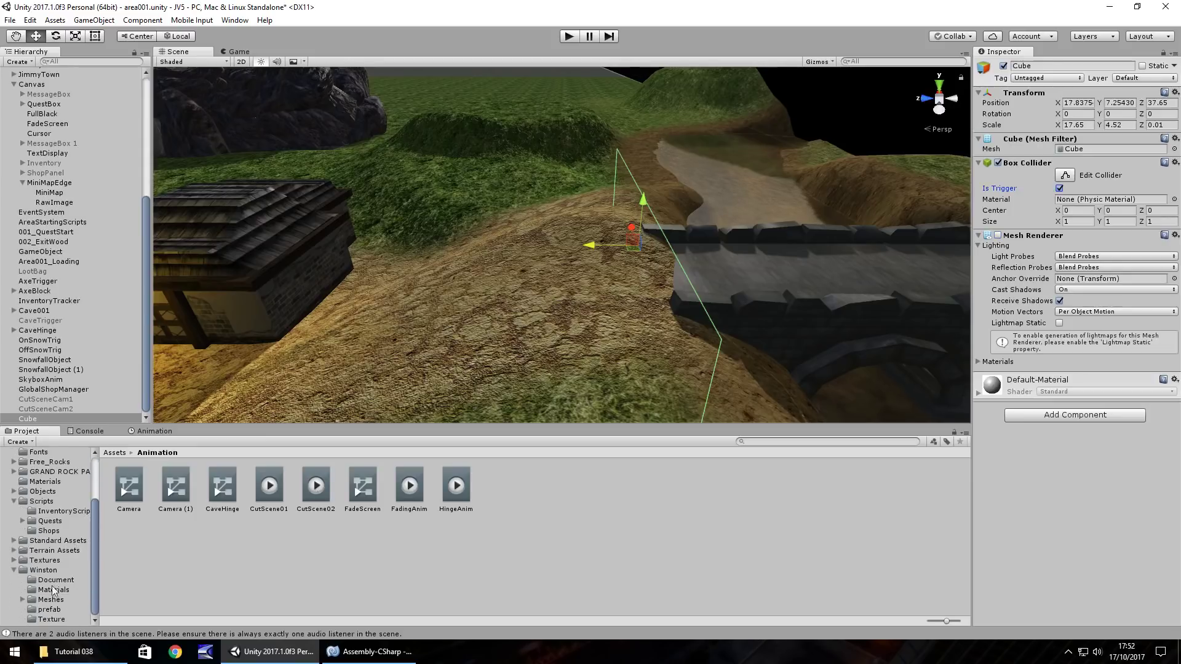
{"action": "left_click", "coordinate": [42, 501]}
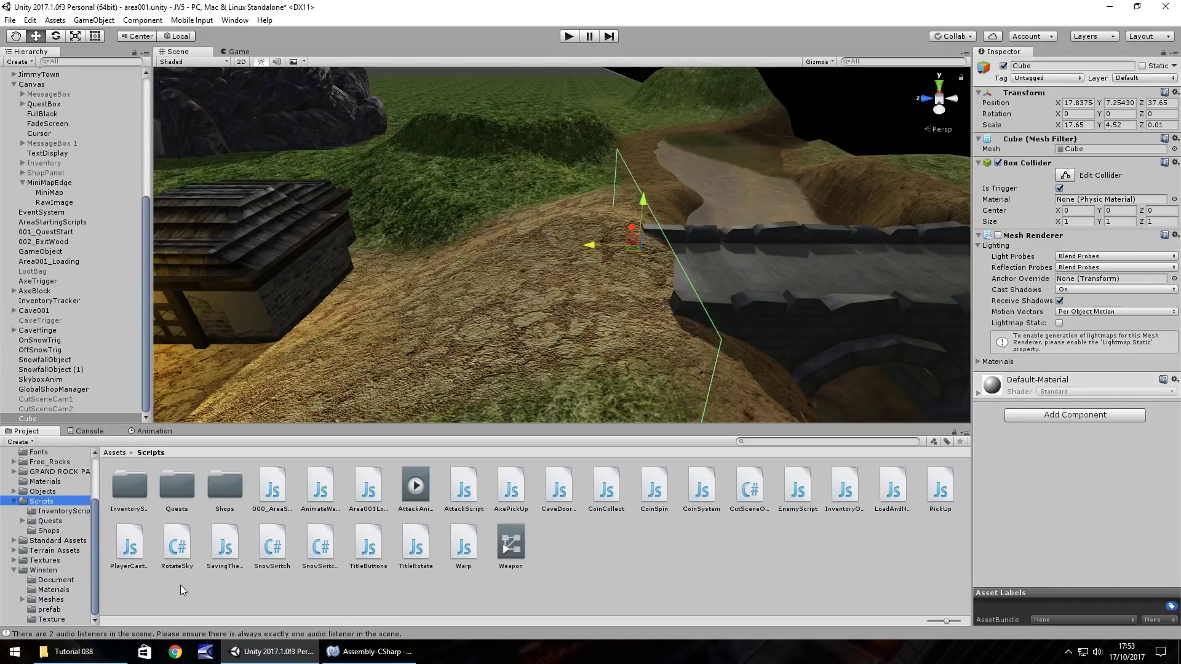
{"action": "left_click_drag", "start_coordinate": [759, 492], "coordinate": [37, 425]}
- Rename the Cube to CutSceneTrig
{"action": "right_click", "coordinate": [36, 425]}
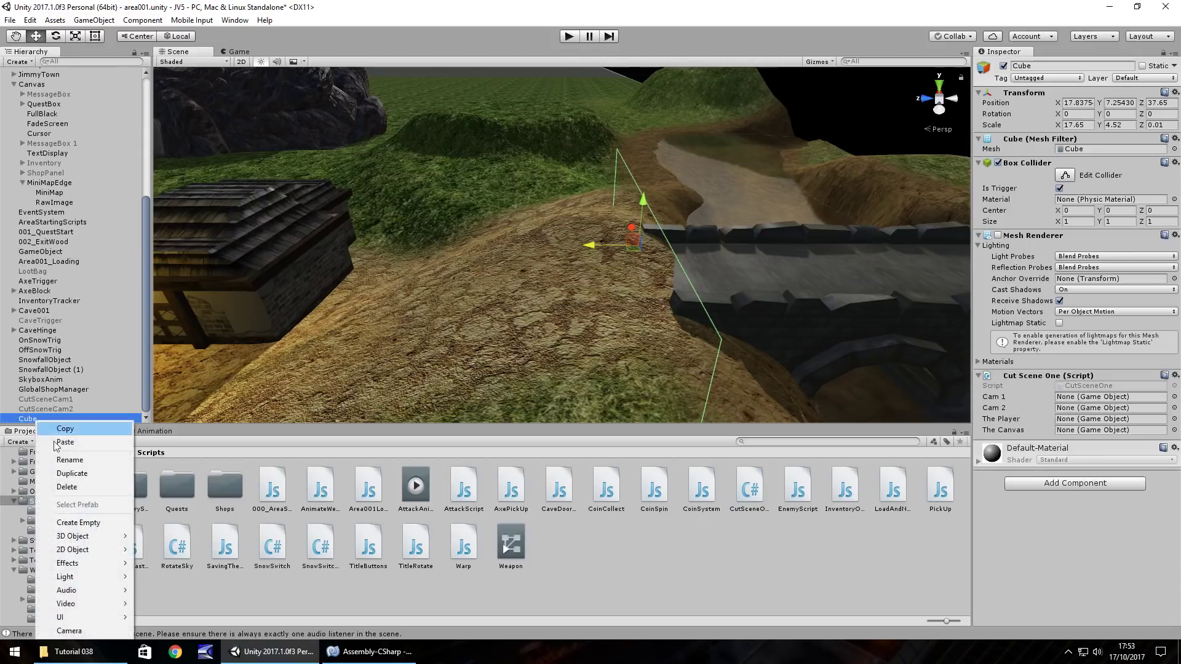
{"action": "left_click", "coordinate": [92, 460]}
{"action": "type", "text": "Cut"}
{"action": "type", "text": "CutS"}
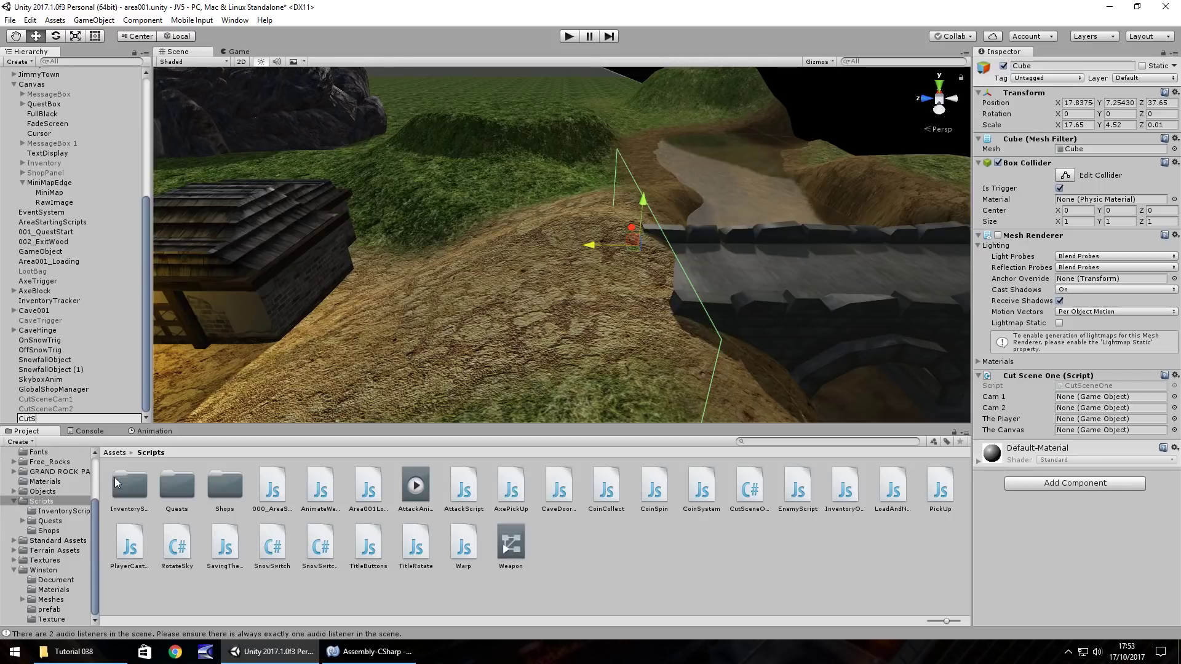
{"action": "type", "text": "ceneTrig"}
{"action": "key", "text": "Return"}
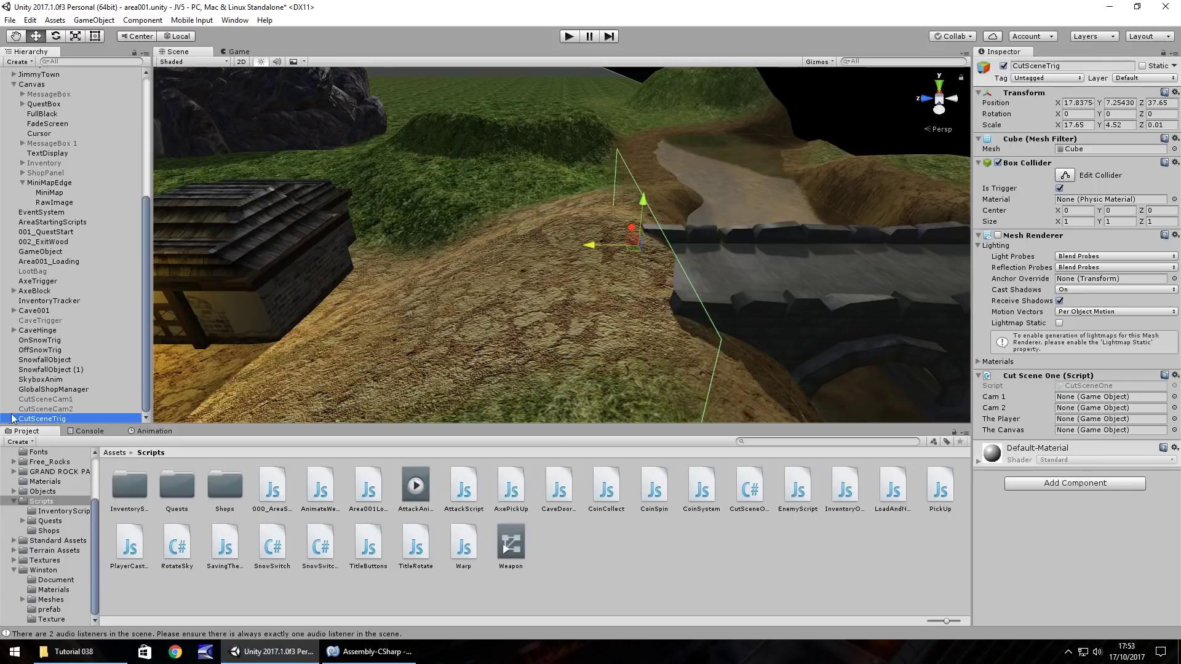
- Assign CutSceneCam1, CutSceneCam2, FPSController and Canvas to Cam 1, Cam 2, The Player and The Canvas
{"action": "left_click_drag", "start_coordinate": [35, 399], "coordinate": [1092, 398]}
{"action": "left_click_drag", "start_coordinate": [58, 411], "coordinate": [1085, 407]}
{"action": "scroll", "coordinate": [117, 248], "scroll_direction": "up", "scroll_amount": 10}
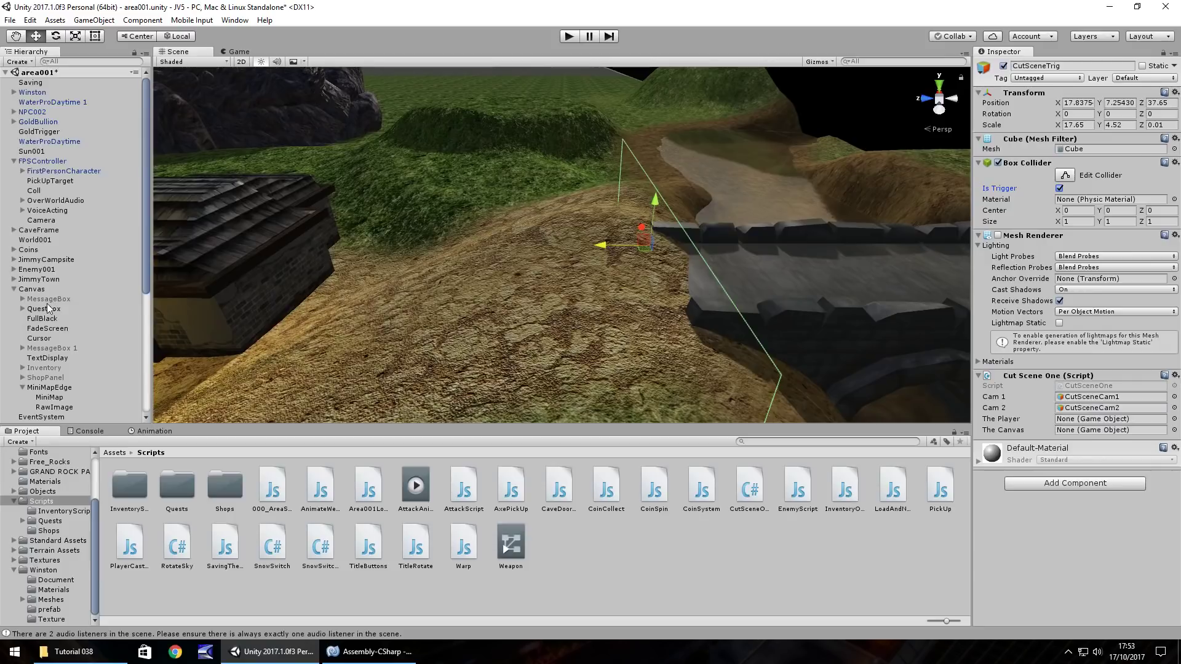
{"action": "left_click_drag", "start_coordinate": [33, 163], "coordinate": [1078, 419]}
{"action": "left_click_drag", "start_coordinate": [34, 290], "coordinate": [1077, 434]}
- Run a quick play test, check the script, then frame the FPSController in the scene
{"action": "left_click", "coordinate": [568, 38]}
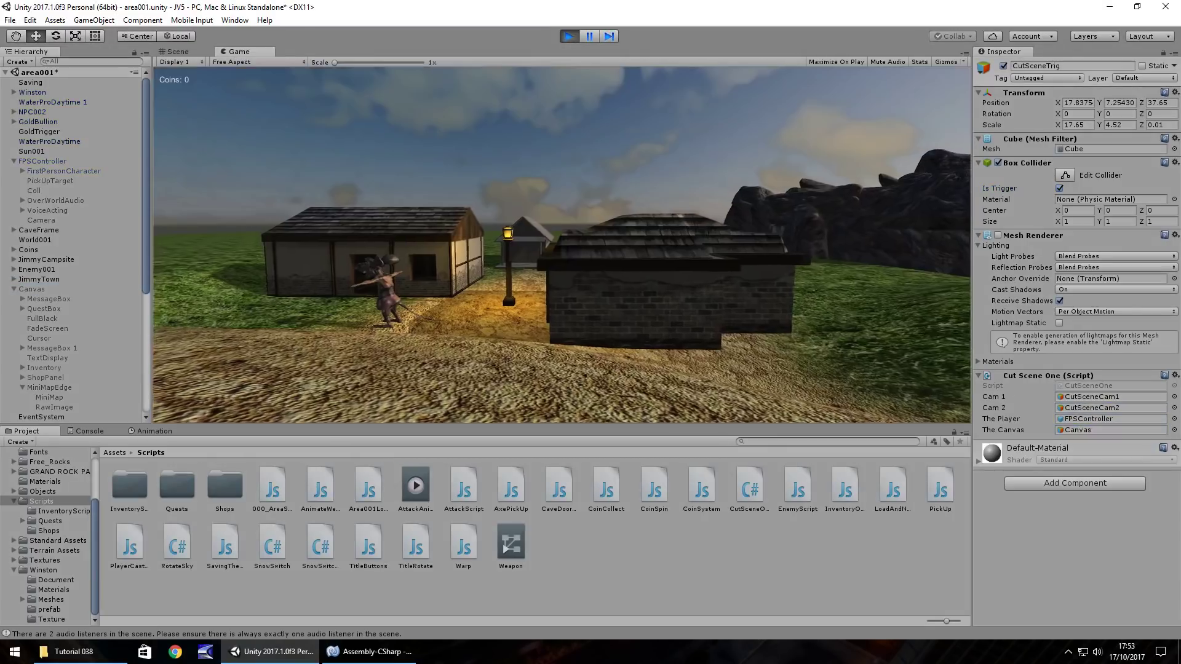
{"action": "key", "text": "ctrl+p"}
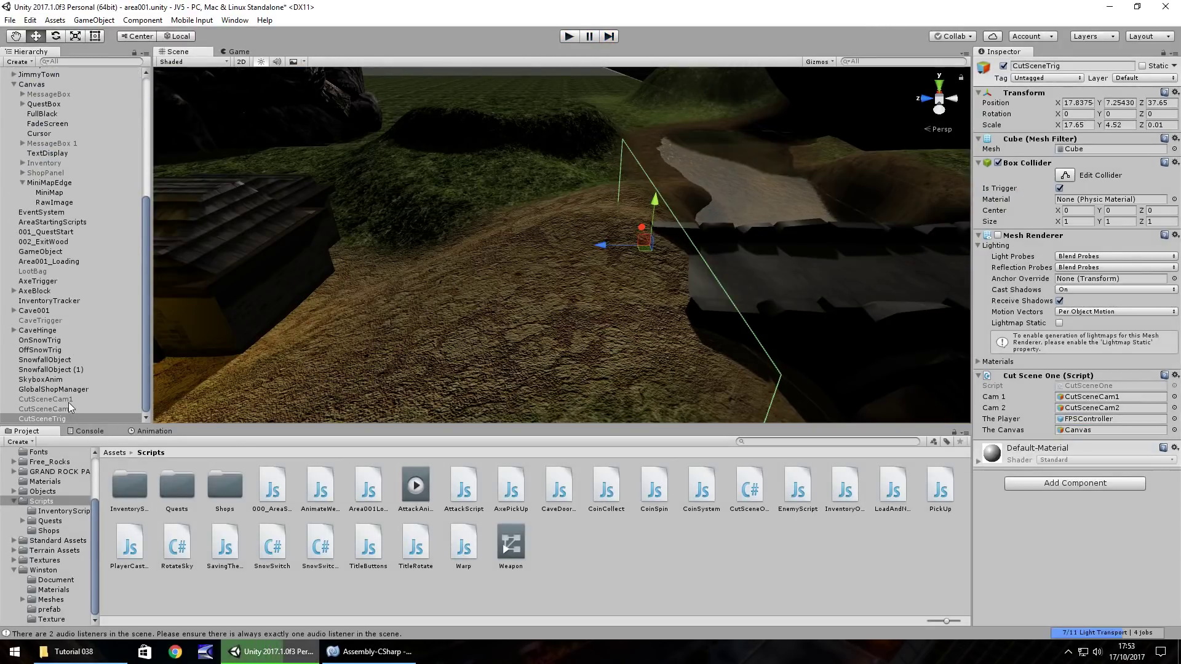
{"action": "left_click", "coordinate": [356, 653]}
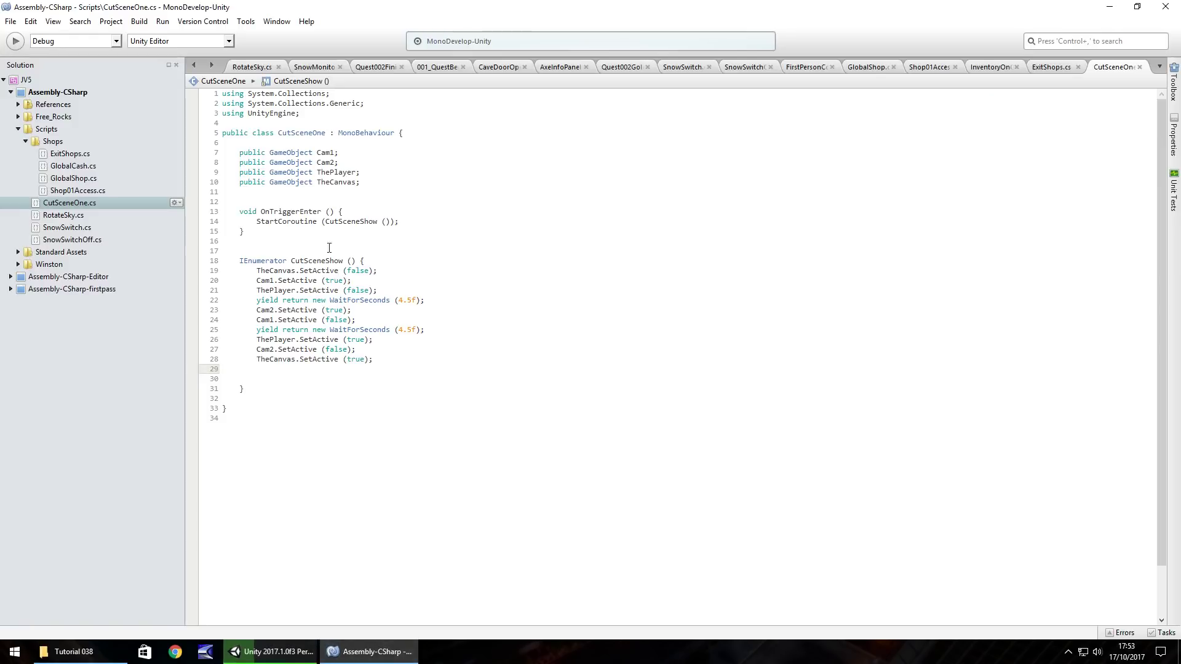
{"action": "left_click", "coordinate": [267, 652]}
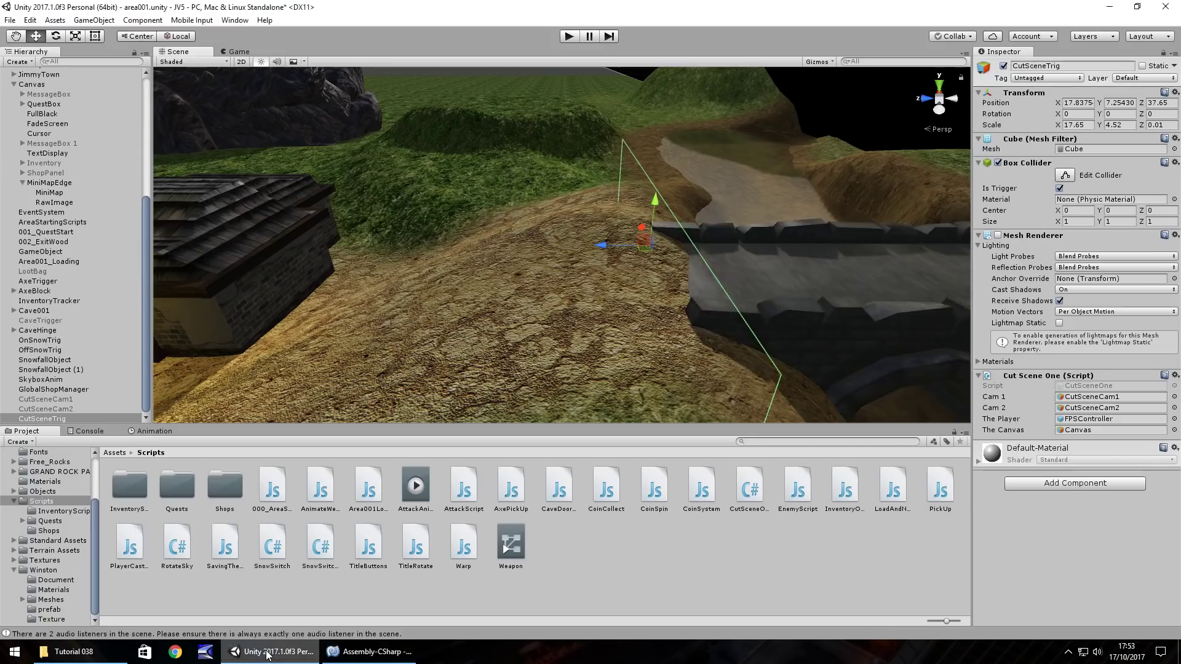
{"action": "scroll", "coordinate": [73, 179], "scroll_direction": "up", "scroll_amount": 10}
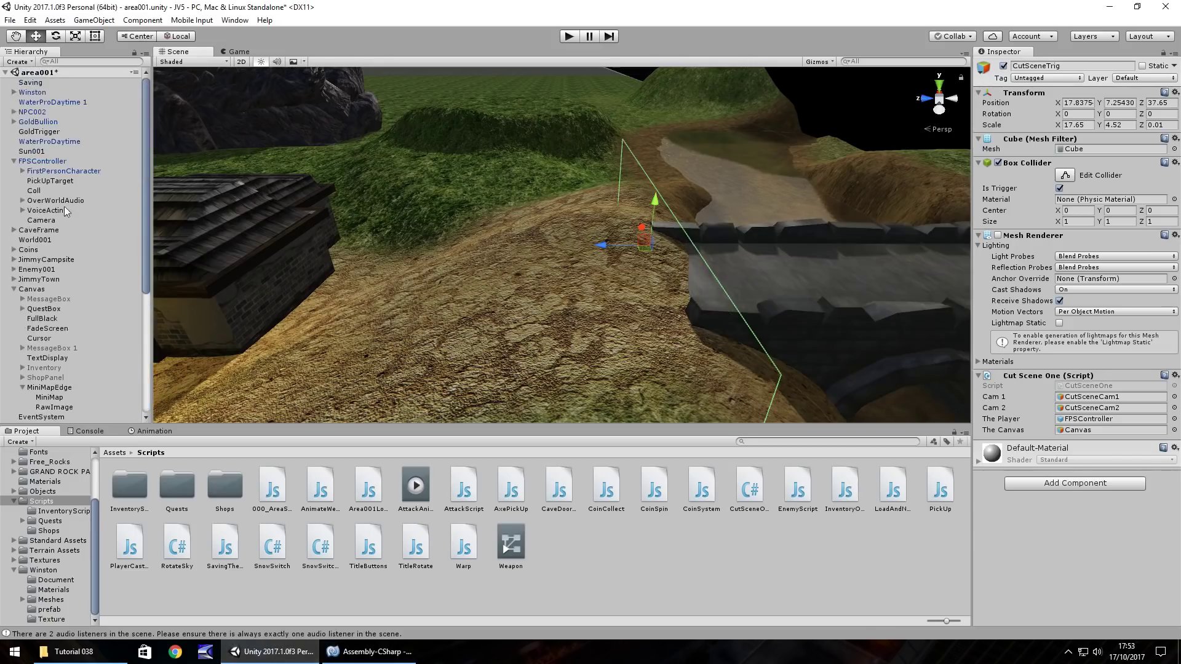
{"action": "left_click", "coordinate": [39, 154]}
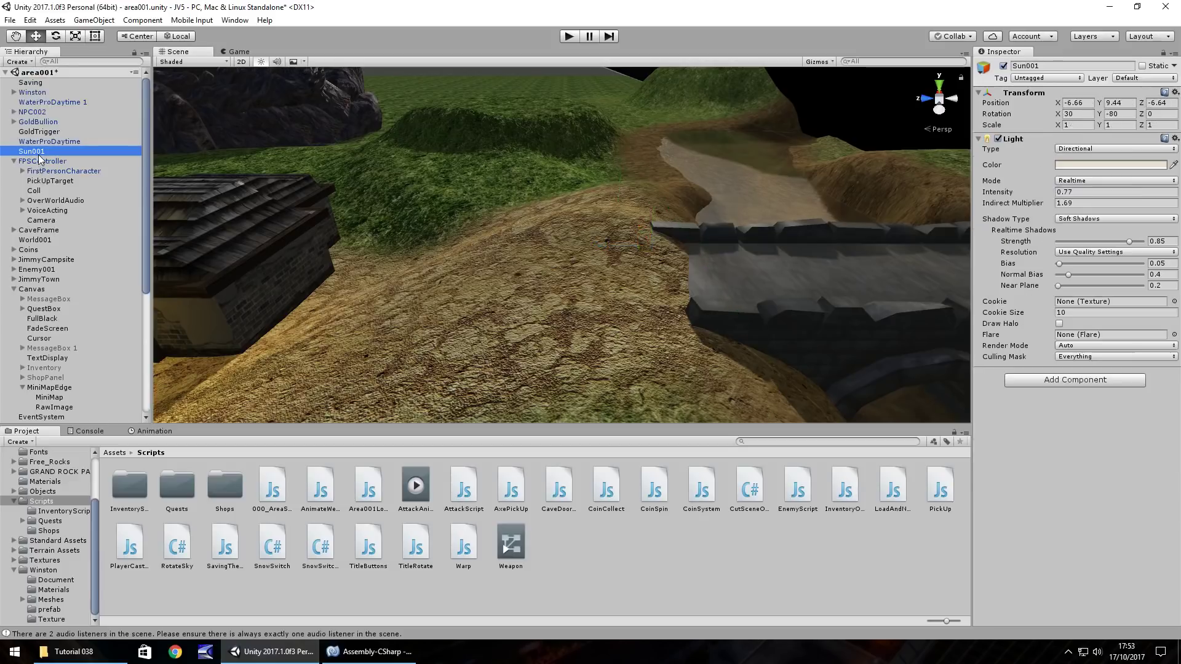
{"action": "left_click", "coordinate": [40, 162]}
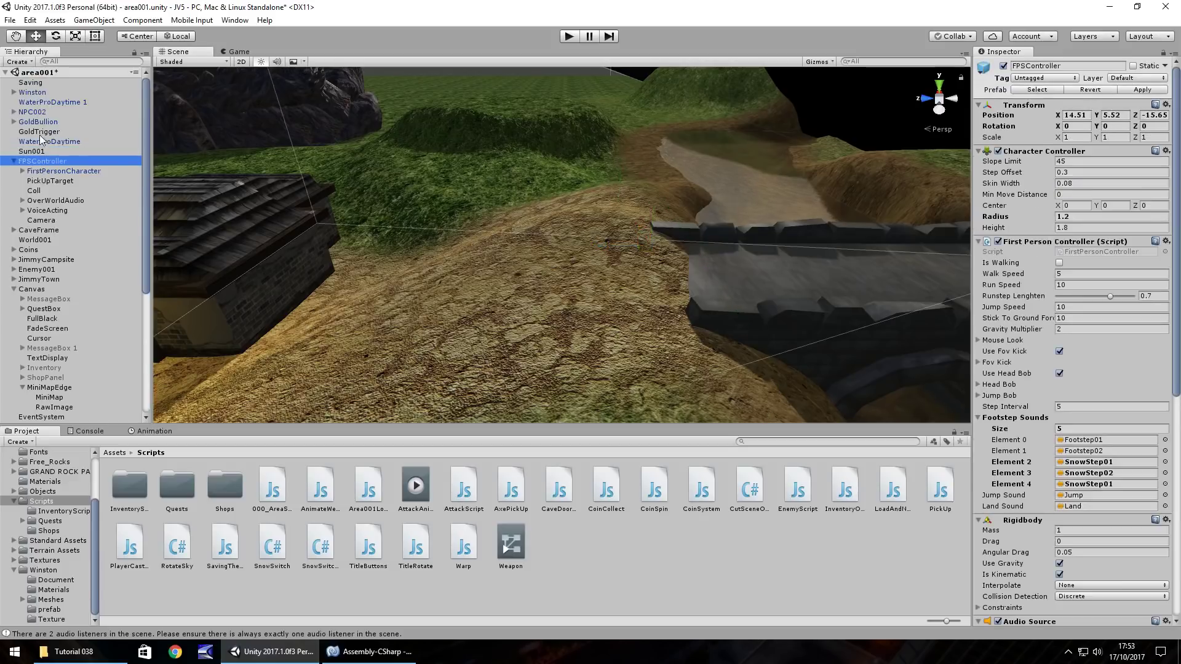
{"action": "double_click", "coordinate": [57, 163]}
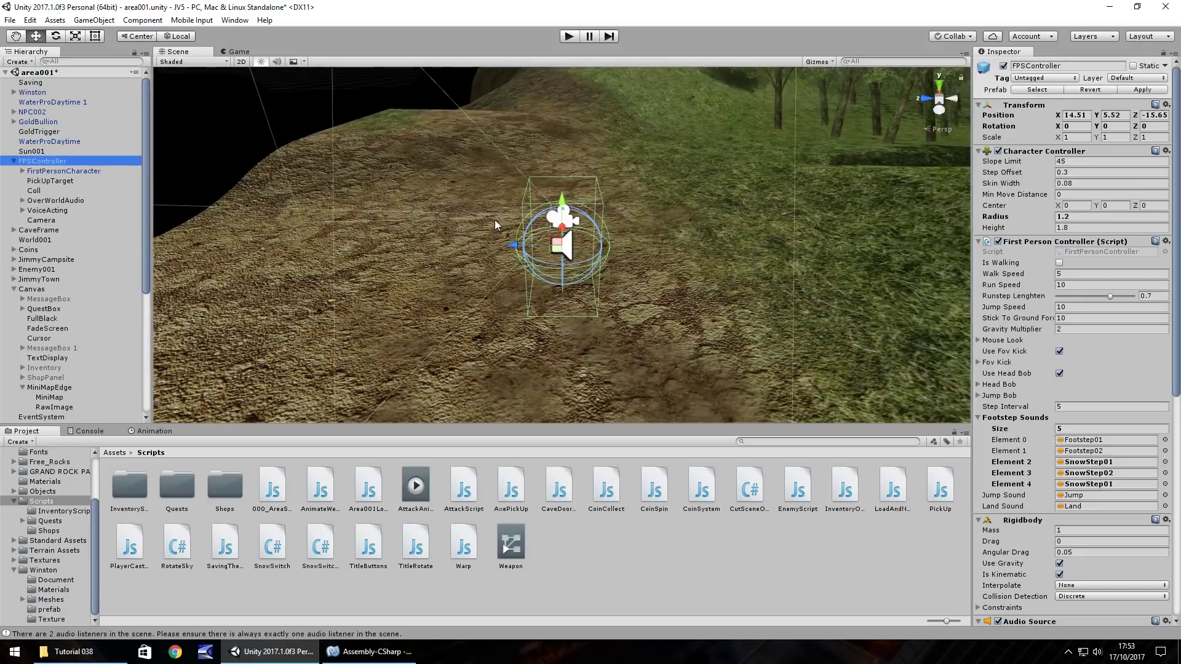
{"action": "scroll", "coordinate": [61, 307], "scroll_direction": "down", "scroll_amount": 7}
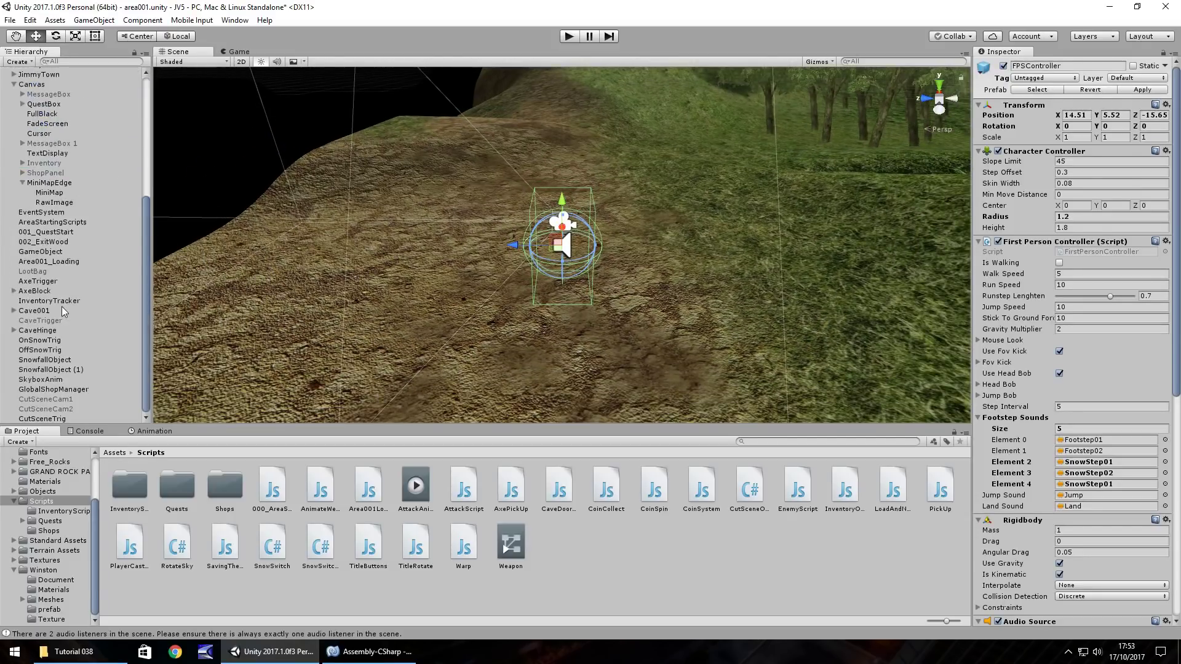
- Frame CutSceneTrig, raise it to Position Y 8.9, and play-test again
{"action": "left_click", "coordinate": [46, 419]}
{"action": "key", "text": "f"}
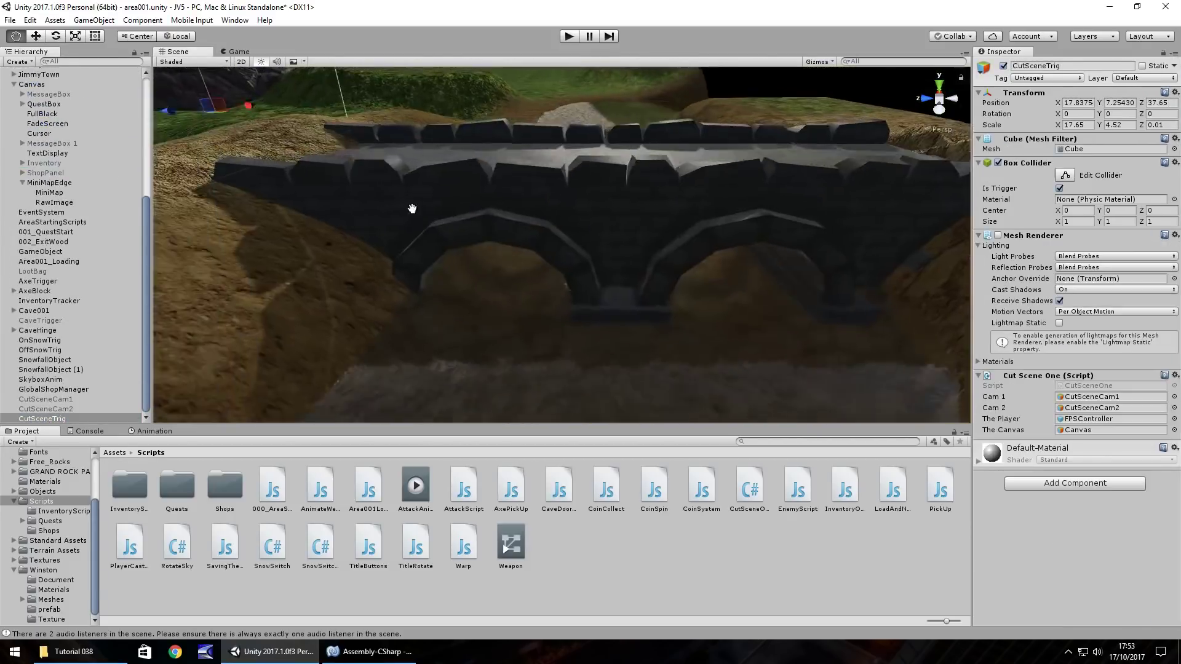
{"action": "left_click_drag", "start_coordinate": [385, 174], "coordinate": [373, 136]}
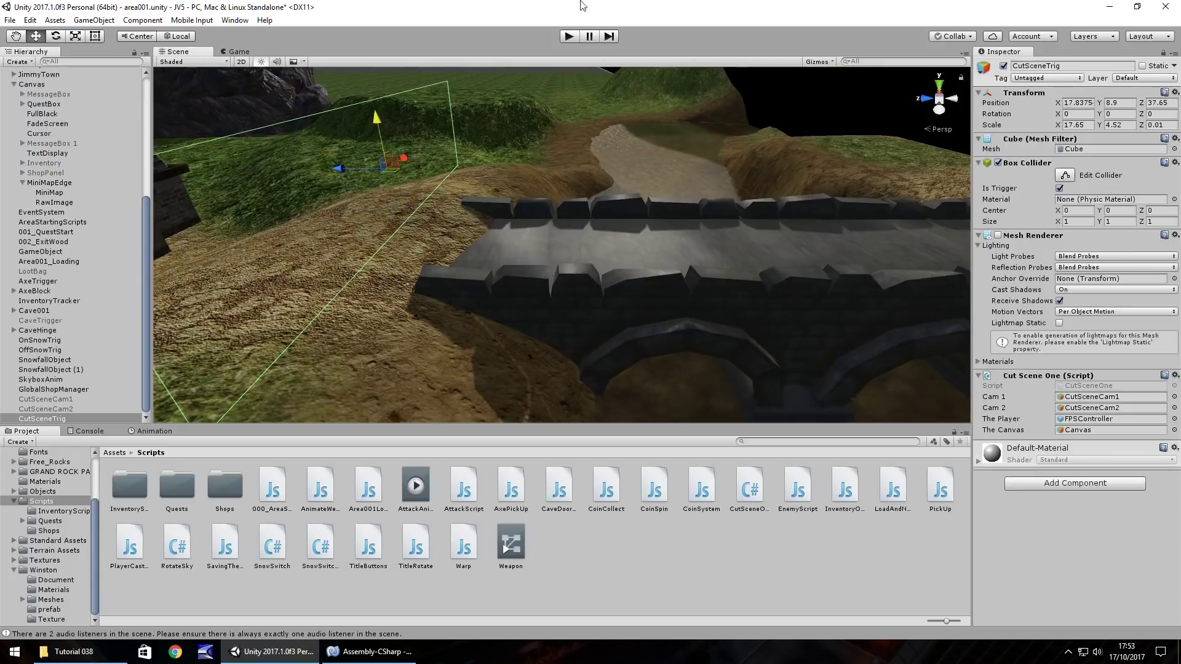
{"action": "left_click", "coordinate": [566, 37]}
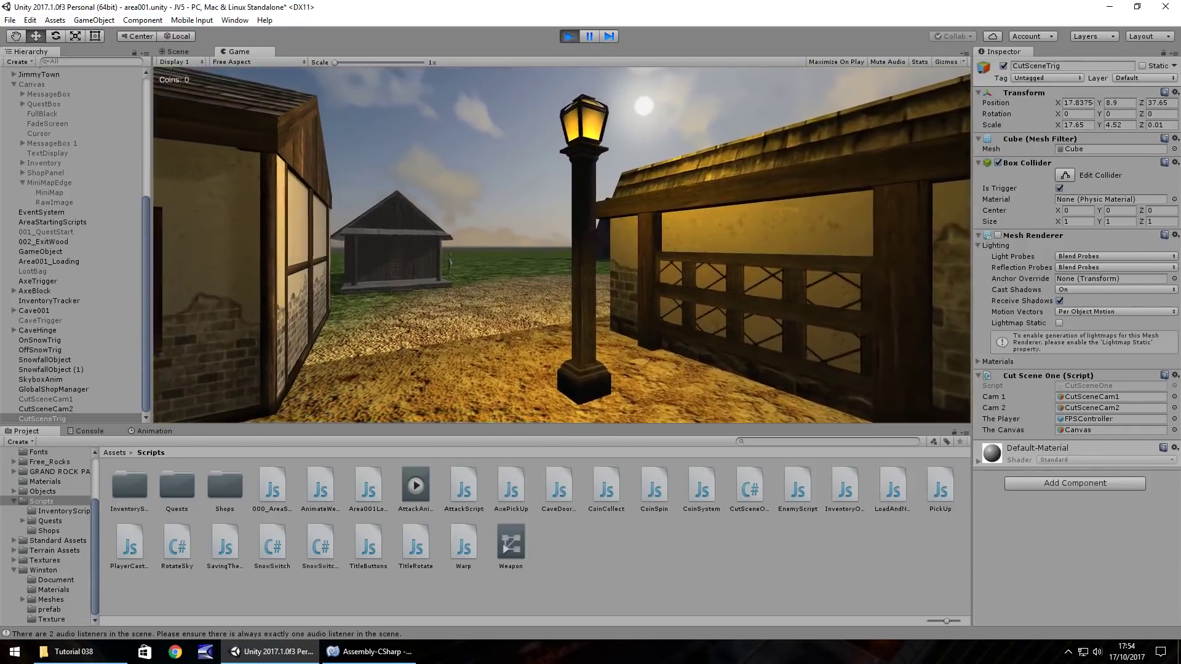
{"action": "key", "text": "ctrl+p"}
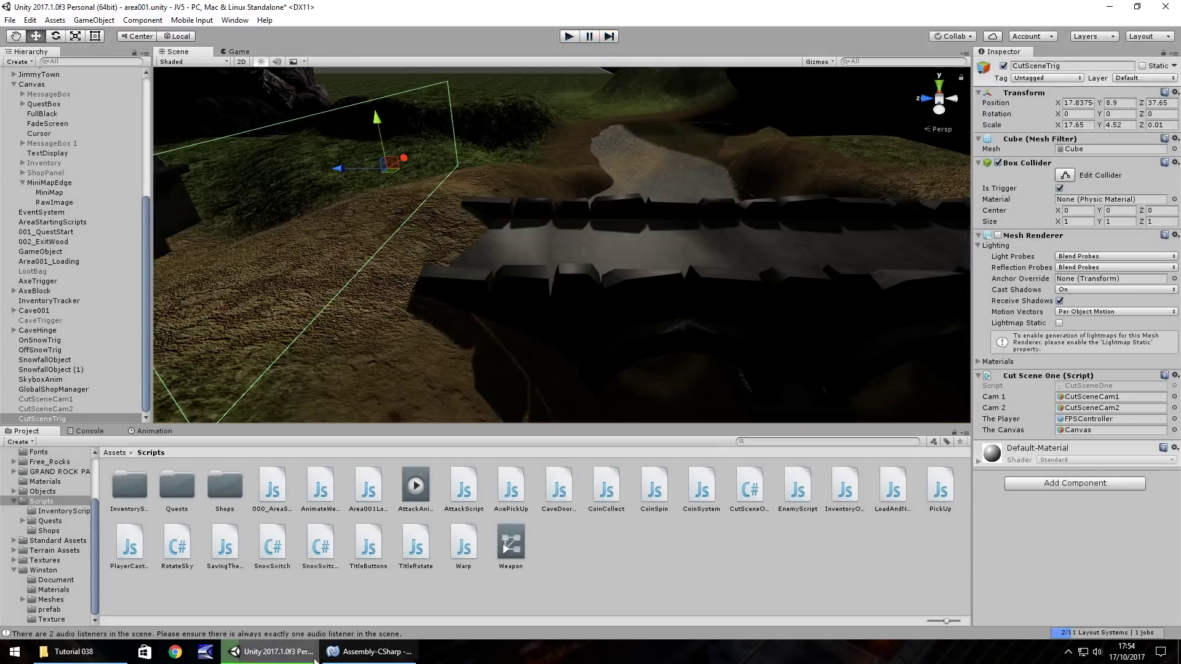
- End CutSceneShow with Destroy(gameObject) and save CutSceneOne.cs
{"action": "left_click", "coordinate": [326, 653]}
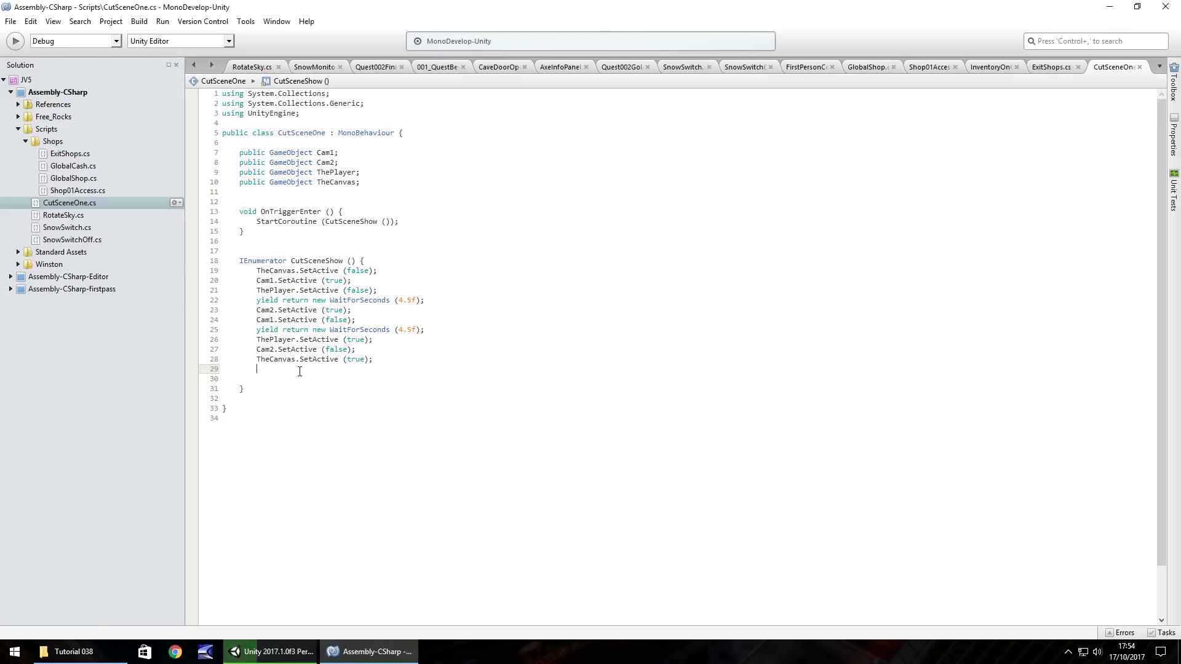
{"action": "type", "text": "Destro"}
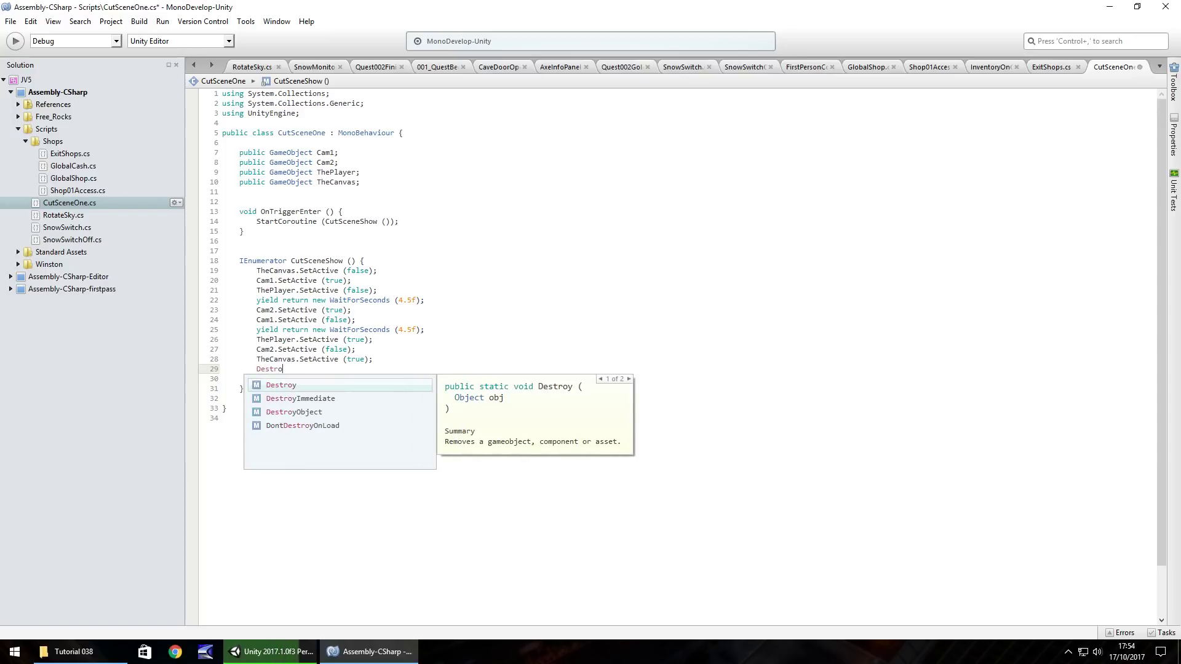
{"action": "type", "text": "y(game"}
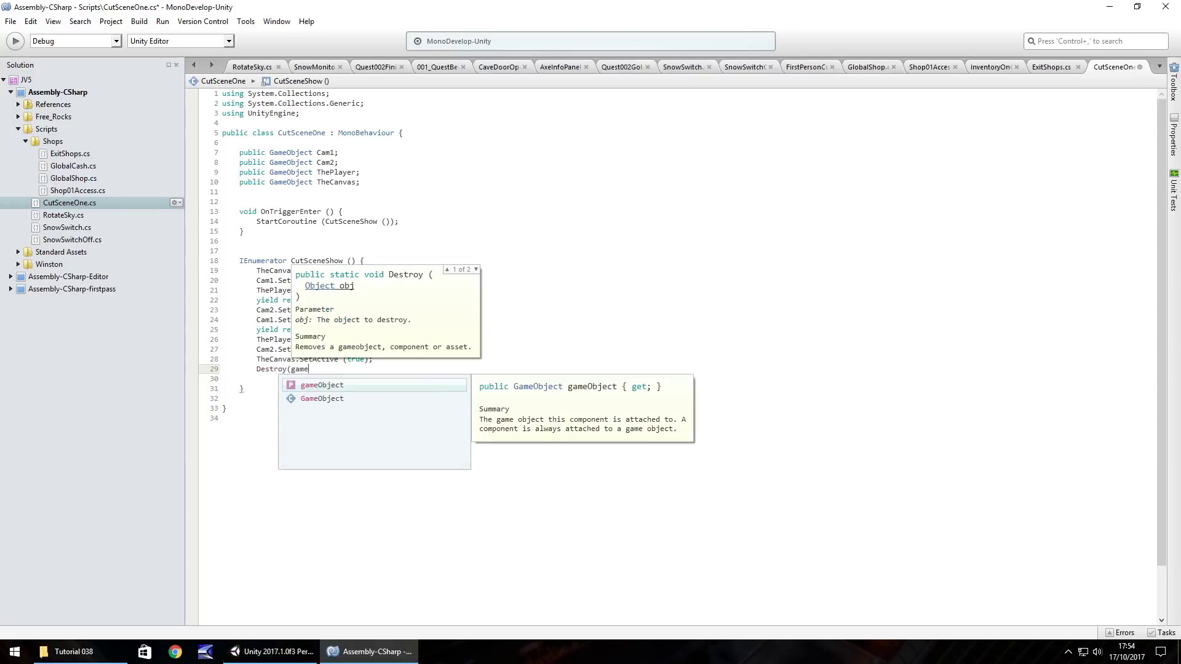
{"action": "type", "text": "Object);"}
{"action": "key", "text": "ctrl+s"}
{"action": "left_click", "coordinate": [283, 655]}
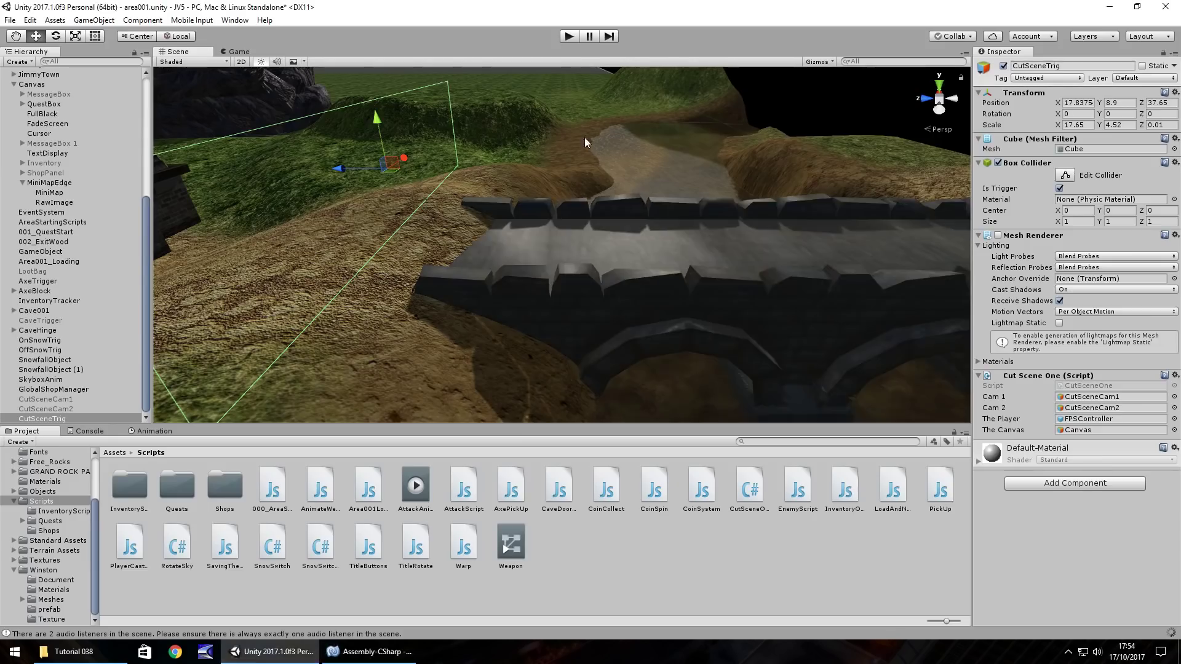
{"action": "left_click", "coordinate": [570, 36]}
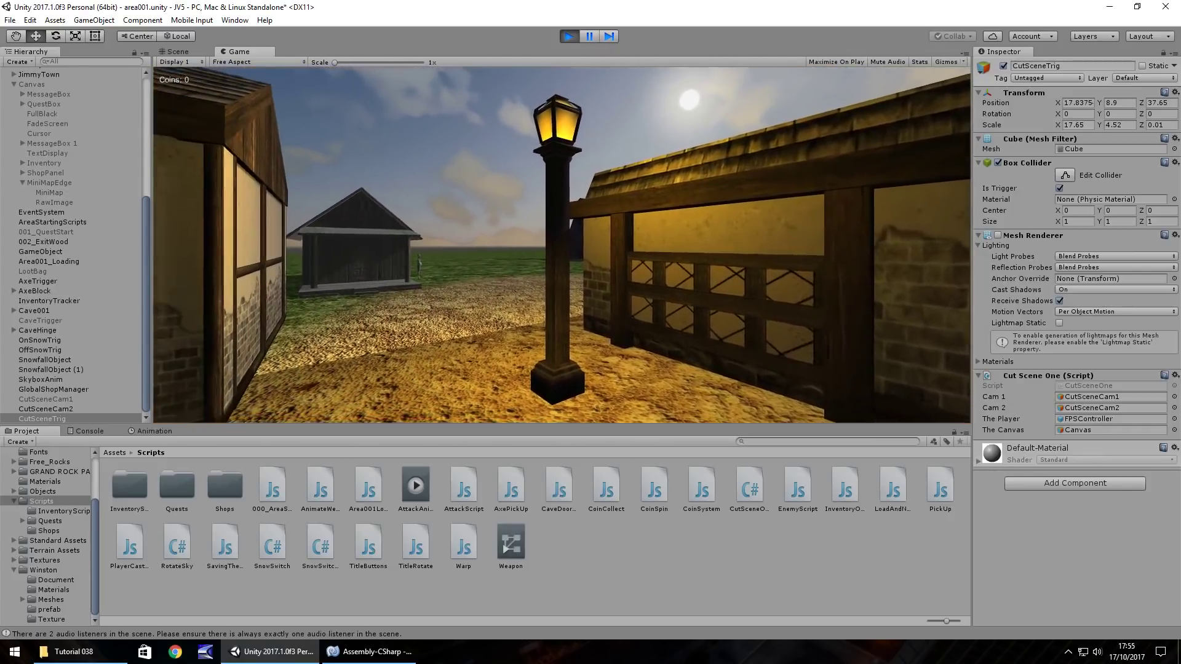
{"action": "key", "text": "w"}
{"action": "key", "text": "w"}
{"action": "key", "text": "ctrl+p"}
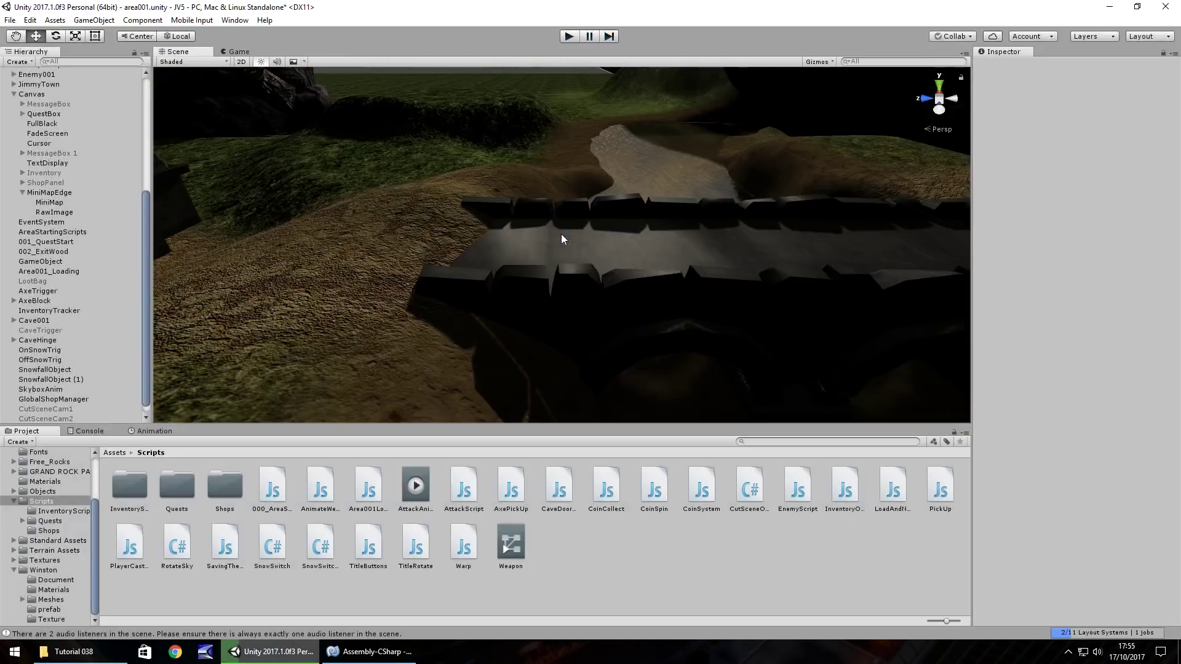